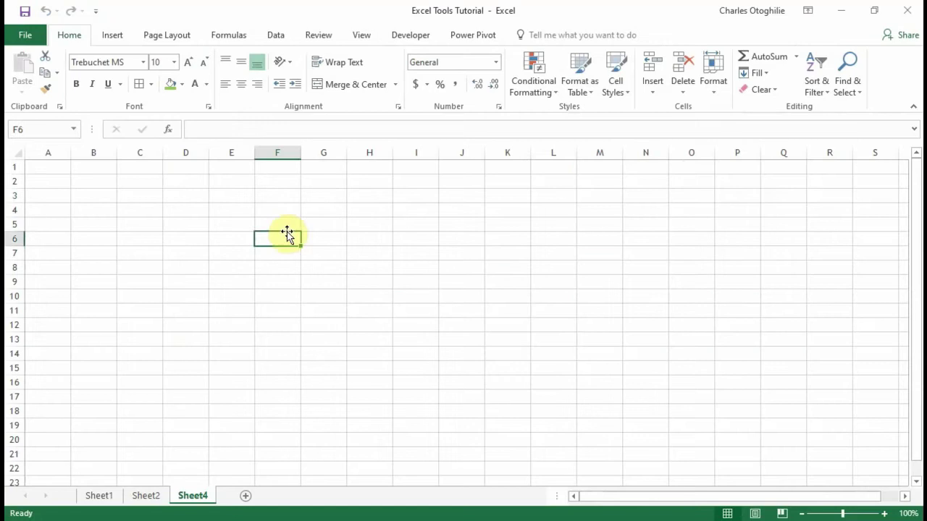
pyautogui.click(278, 195)
pyautogui.click(198, 190)
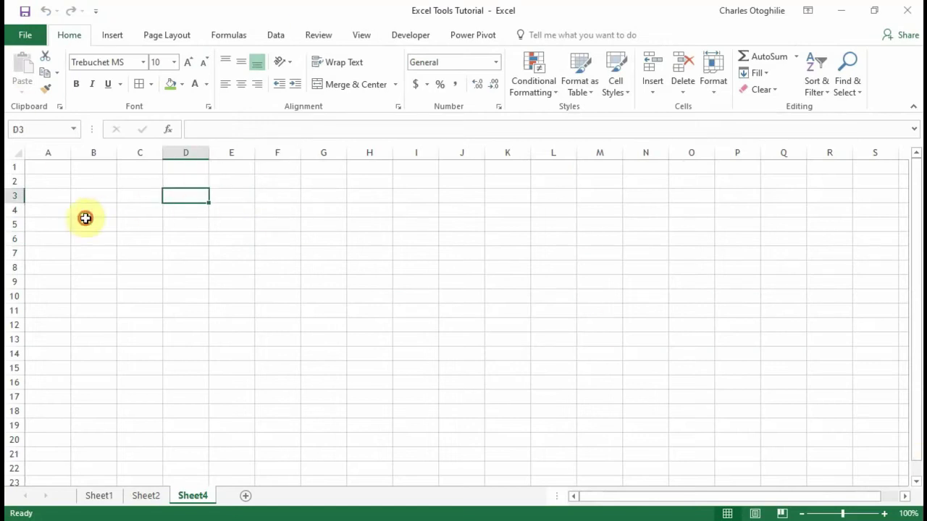
pyautogui.click(61, 197)
pyautogui.click(63, 179)
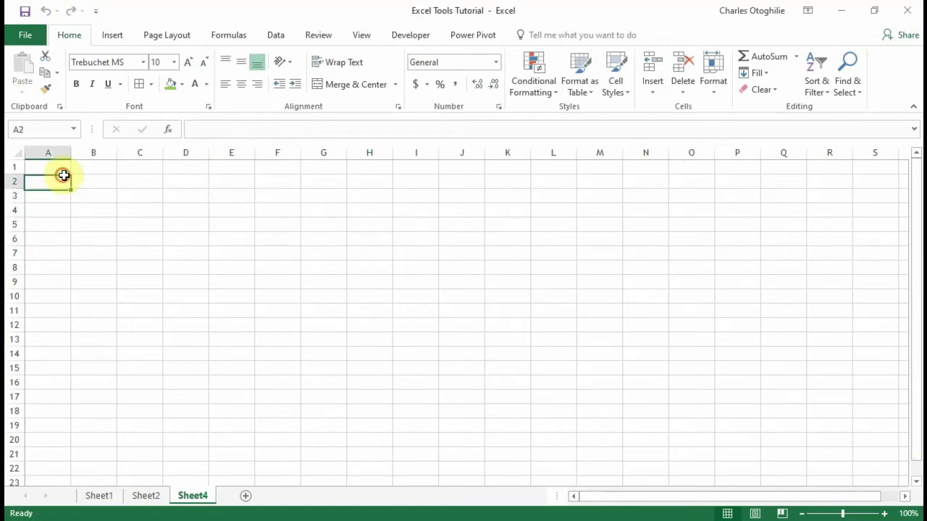
# Step: Hide the gridlines on Sheet4 to get a blank drawing area
pyautogui.click(362, 39)
pyautogui.click(236, 224)
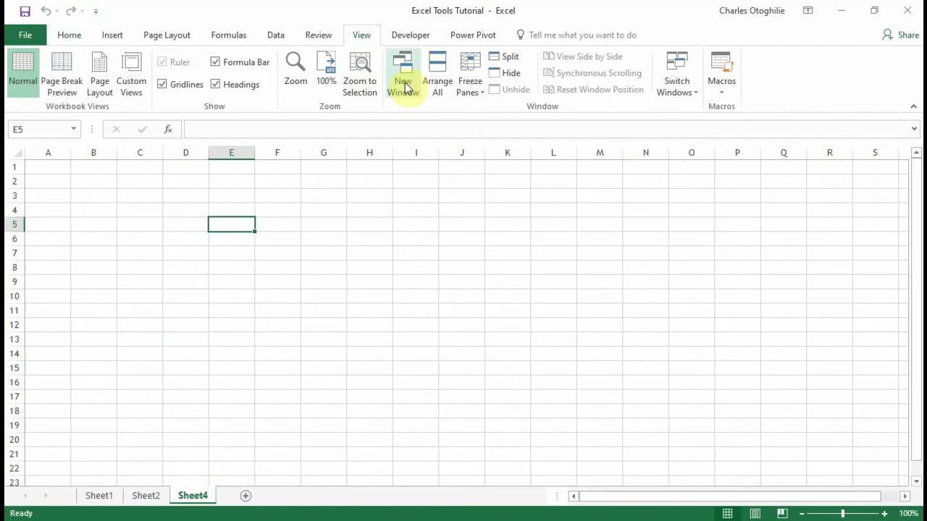
pyautogui.click(164, 86)
pyautogui.click(188, 280)
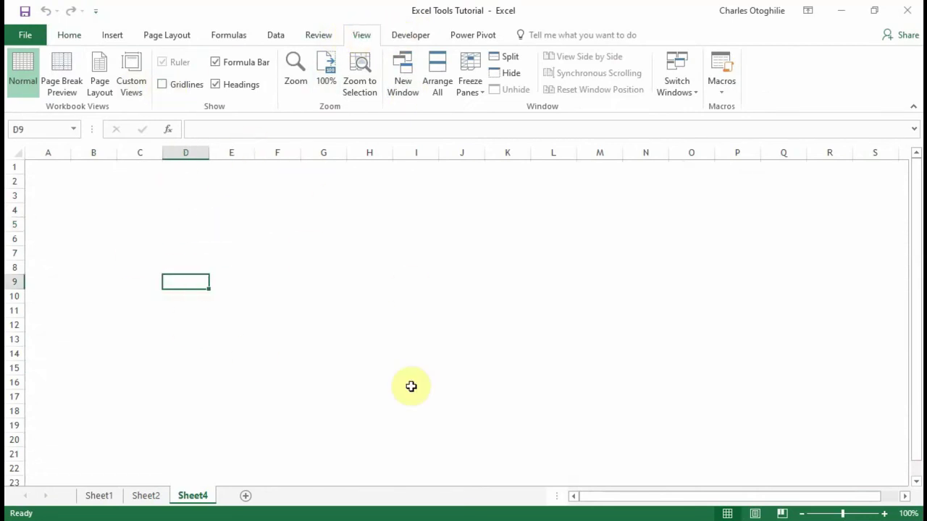
pyautogui.click(275, 326)
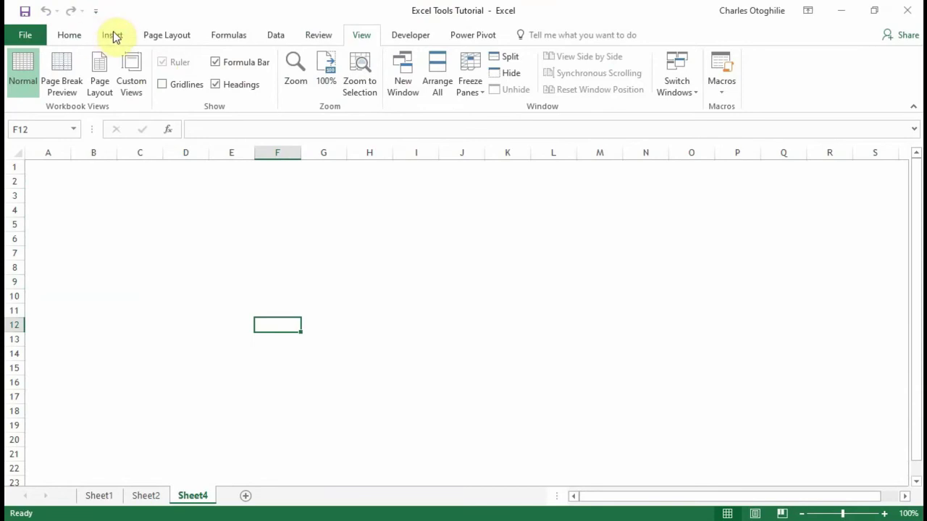
# Step: Draw a thin rectangle about 9.46" wide and 0.28" high across rows 3 and 4, starting at column C
pyautogui.hotkey('alt', 'Tab')
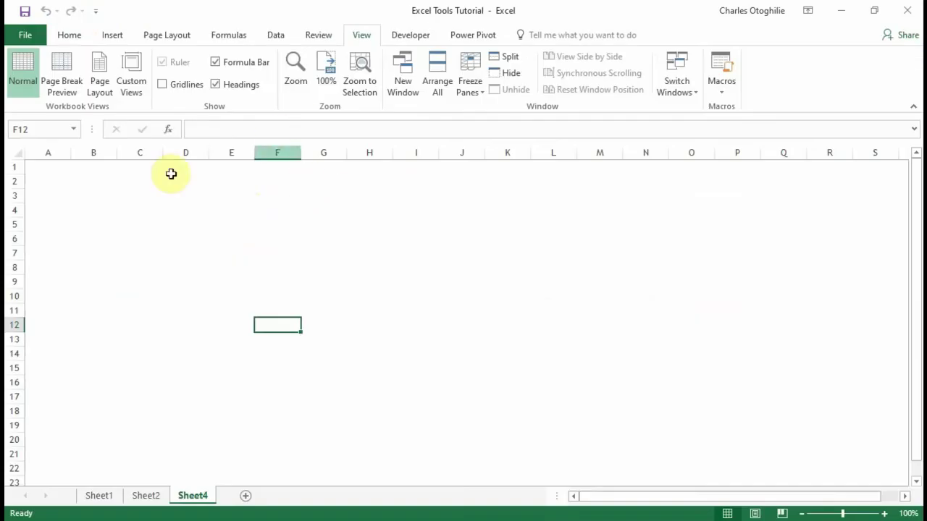
pyautogui.click(223, 230)
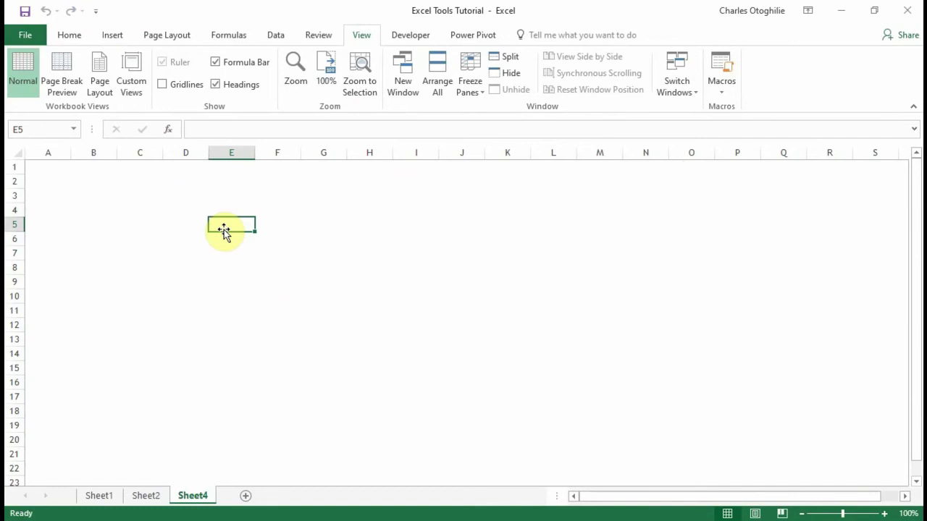
pyautogui.click(113, 36)
pyautogui.click(170, 96)
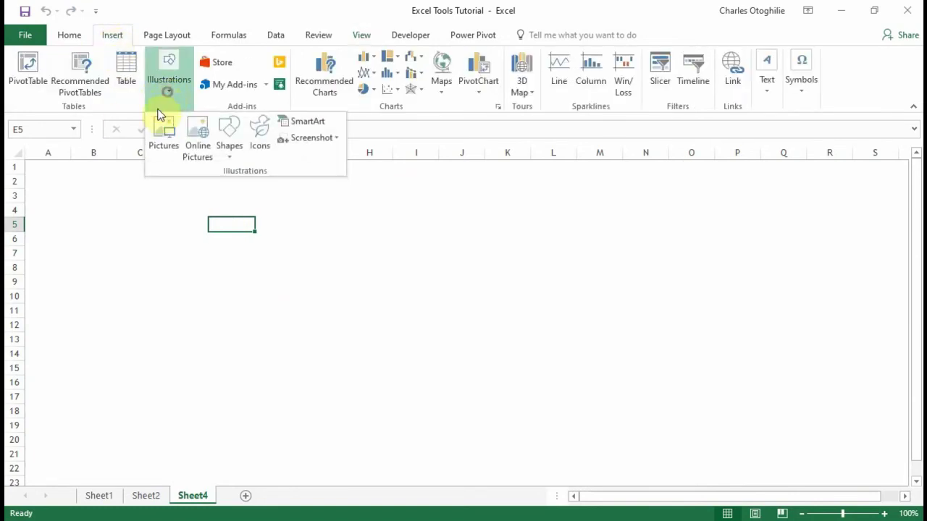
pyautogui.click(231, 156)
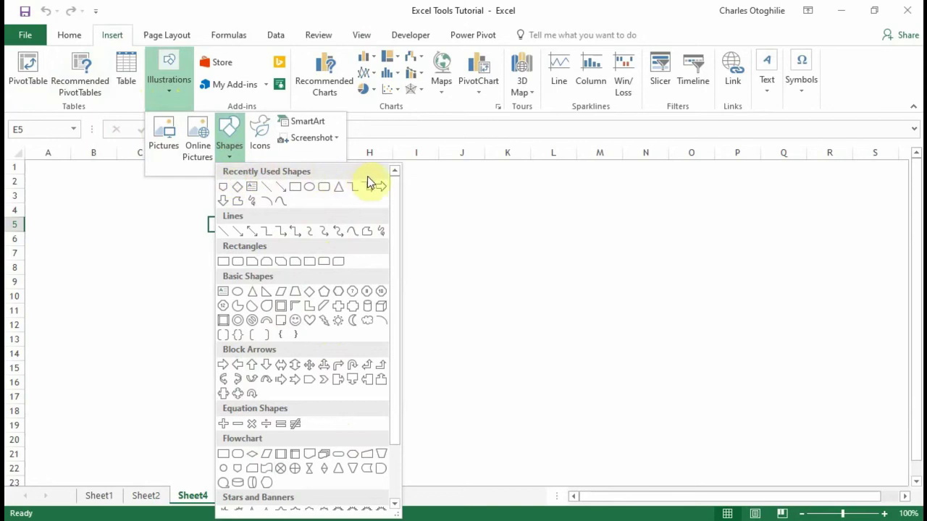
pyautogui.click(295, 187)
pyautogui.moveTo(195, 203)
pyautogui.mouseDown()
pyautogui.moveTo(432, 232)
pyautogui.moveTo(500, 262)
pyautogui.moveTo(700, 221)
pyautogui.moveTo(846, 222)
pyautogui.mouseUp()
pyautogui.moveTo(362, 209)
pyautogui.mouseDown()
pyautogui.moveTo(256, 201)
pyautogui.moveTo(289, 195)
pyautogui.mouseUp()
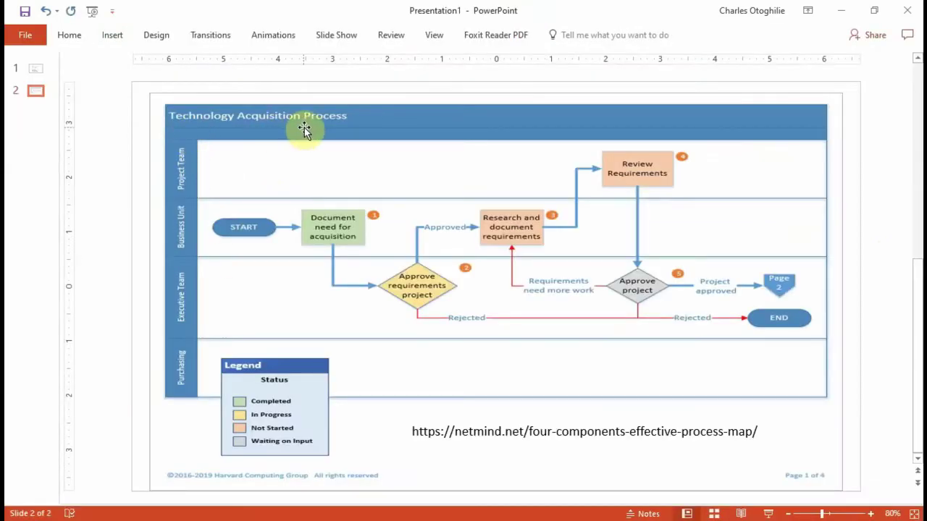
# Step: Switch back to Excel and label the rectangle "Technology Acquisition Process"
pyautogui.hotkey('alt', 'Tab')
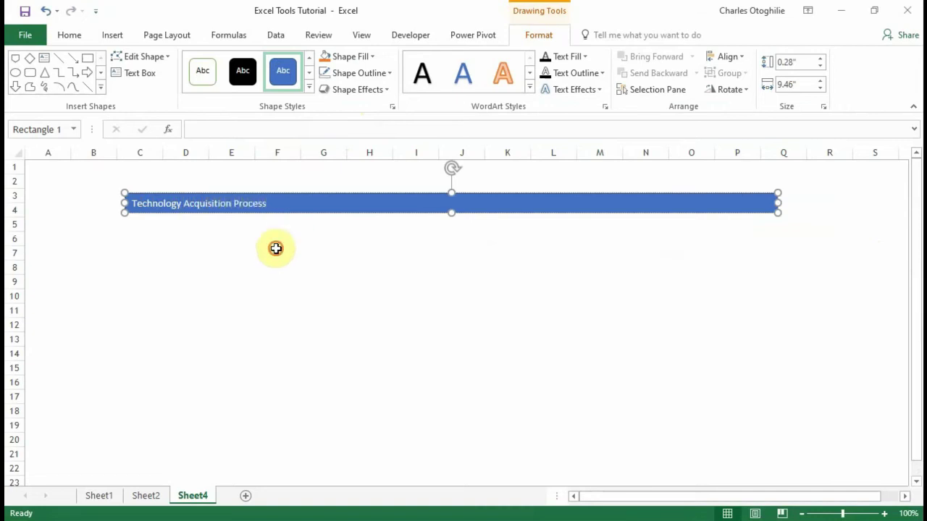
pyautogui.click(277, 251)
# Step: Fill the title rectangle with a medium blue-gray theme color and remove its outline
pyautogui.click(279, 208)
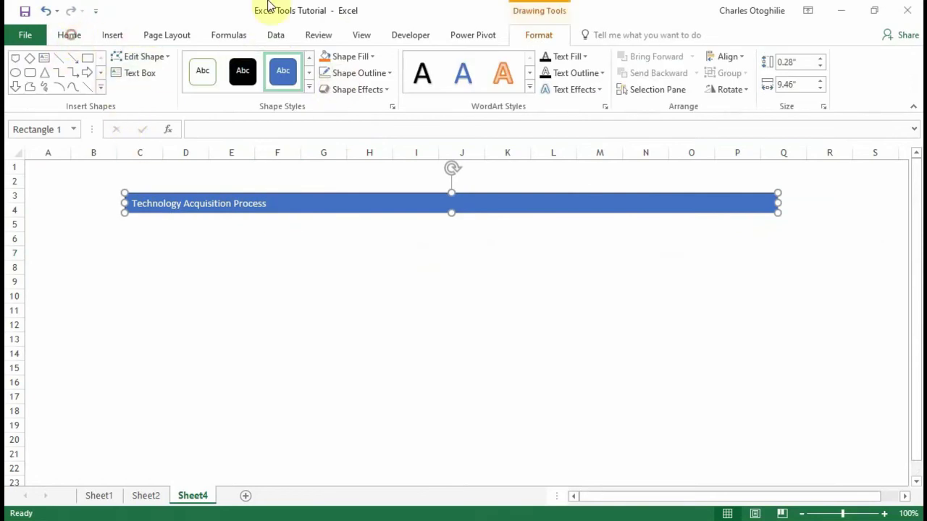
pyautogui.click(70, 34)
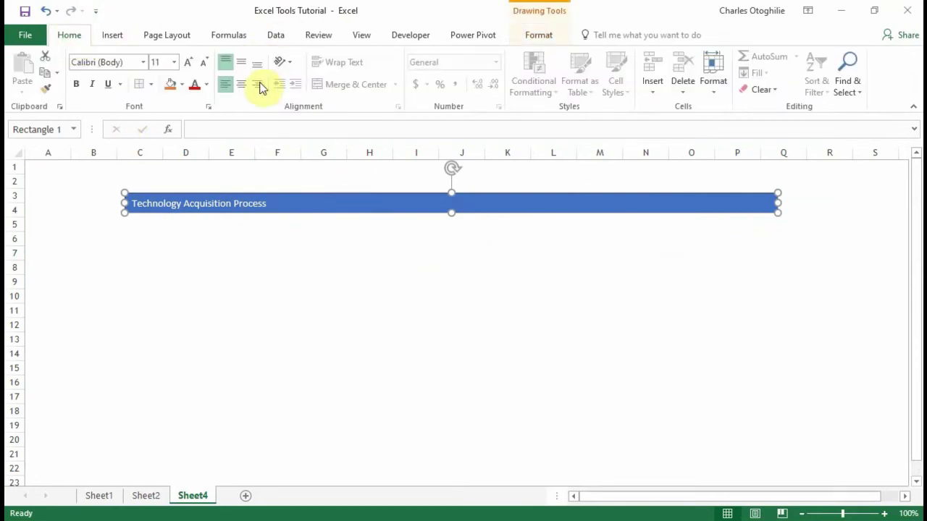
pyautogui.click(182, 84)
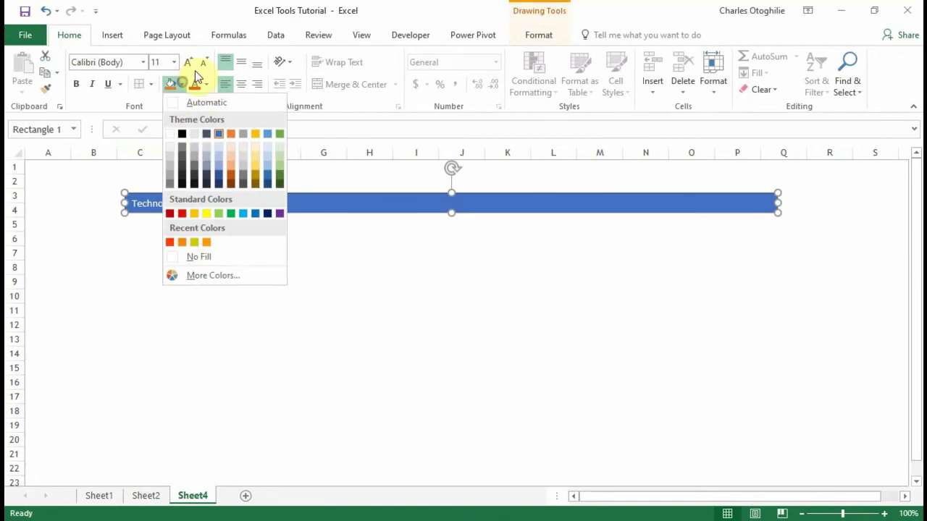
pyautogui.click(207, 164)
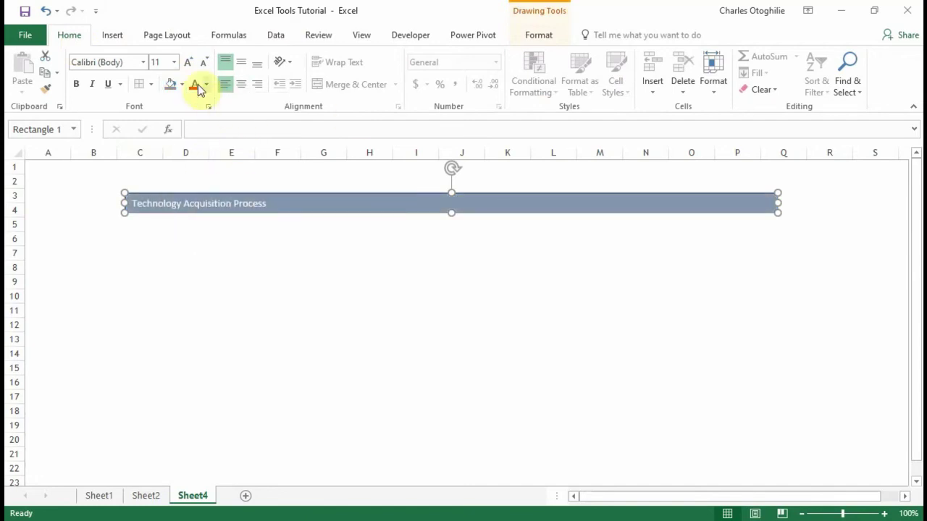
pyautogui.click(540, 32)
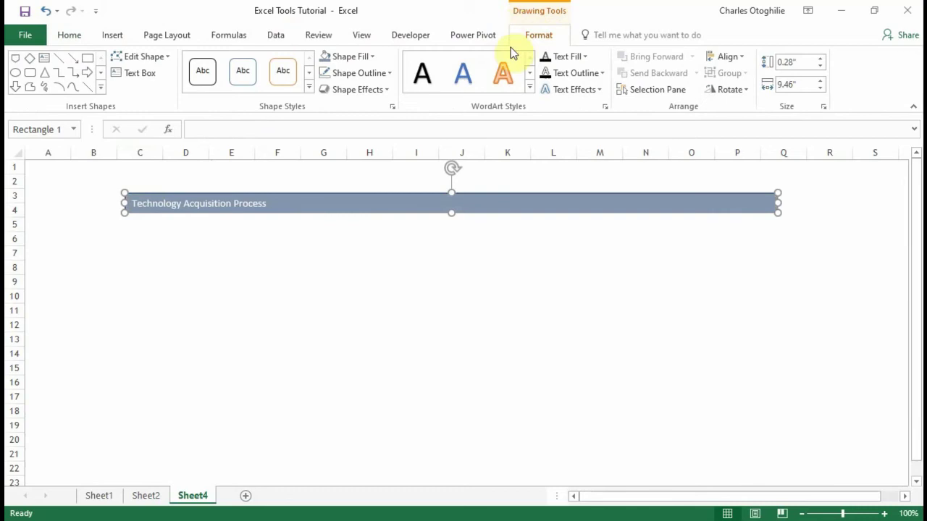
pyautogui.click(391, 74)
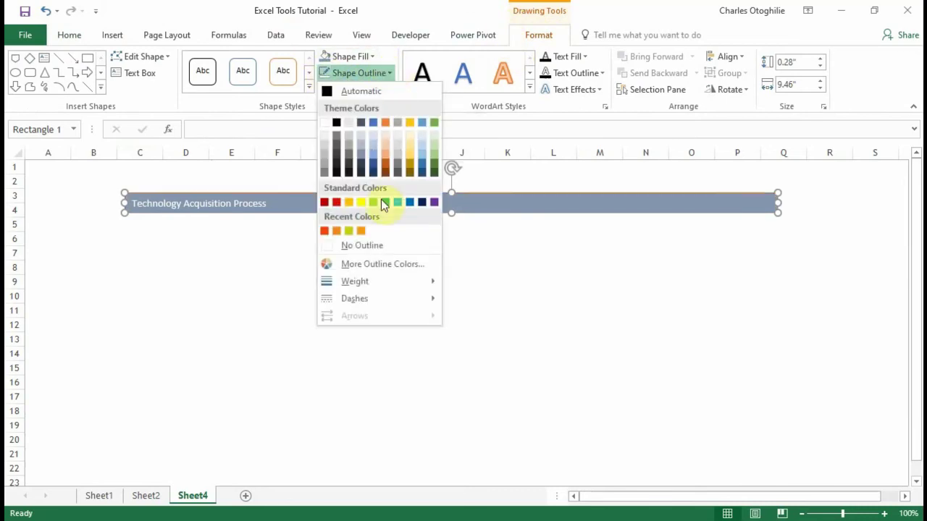
pyautogui.click(369, 246)
pyautogui.click(461, 353)
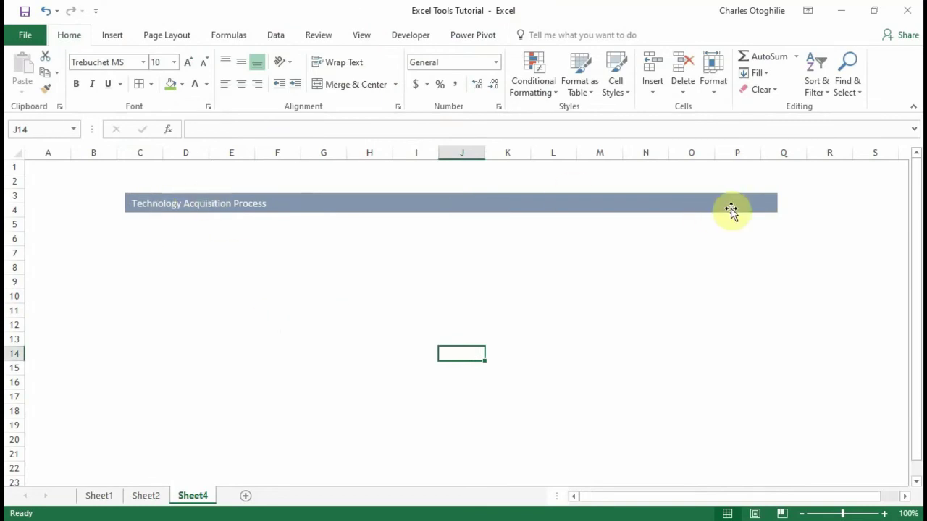
# Step: Enlarge the title rectangle's text to 14 pt and center it vertically within the shape
pyautogui.click(278, 212)
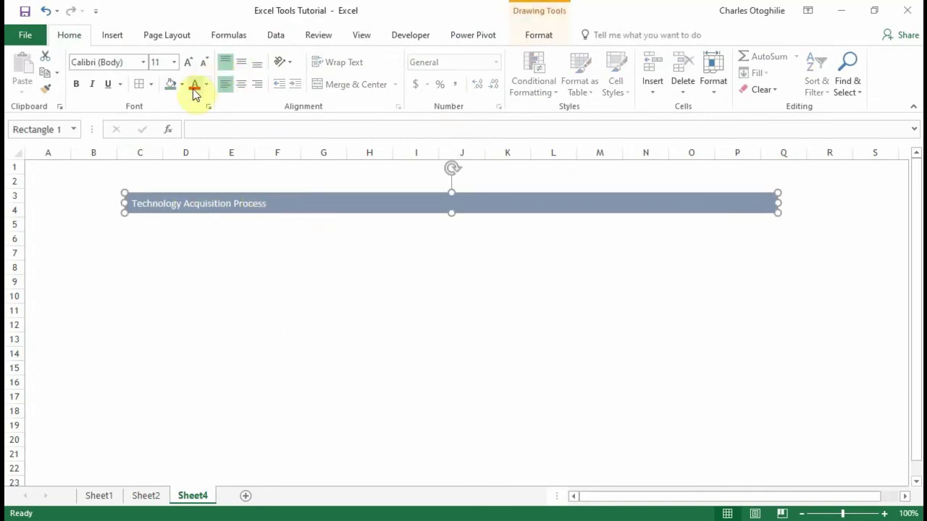
pyautogui.click(191, 63)
pyautogui.click(191, 64)
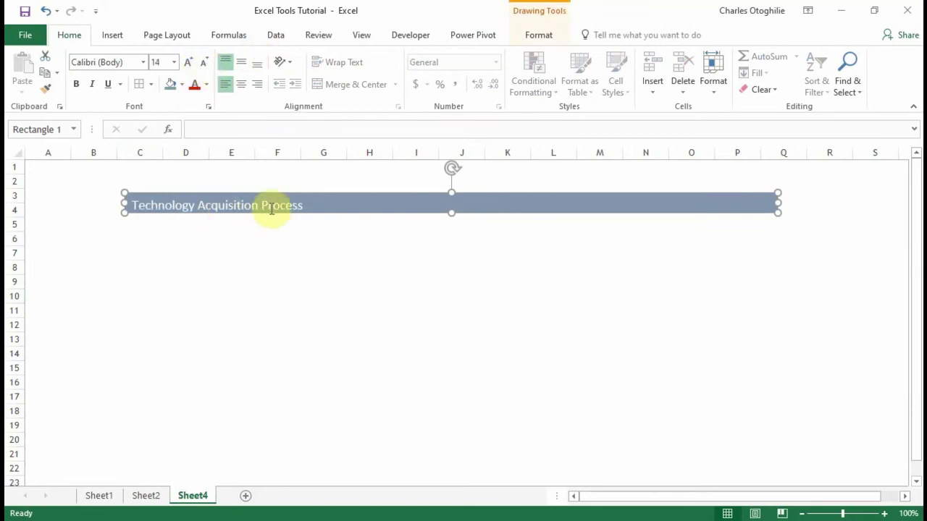
pyautogui.click(242, 62)
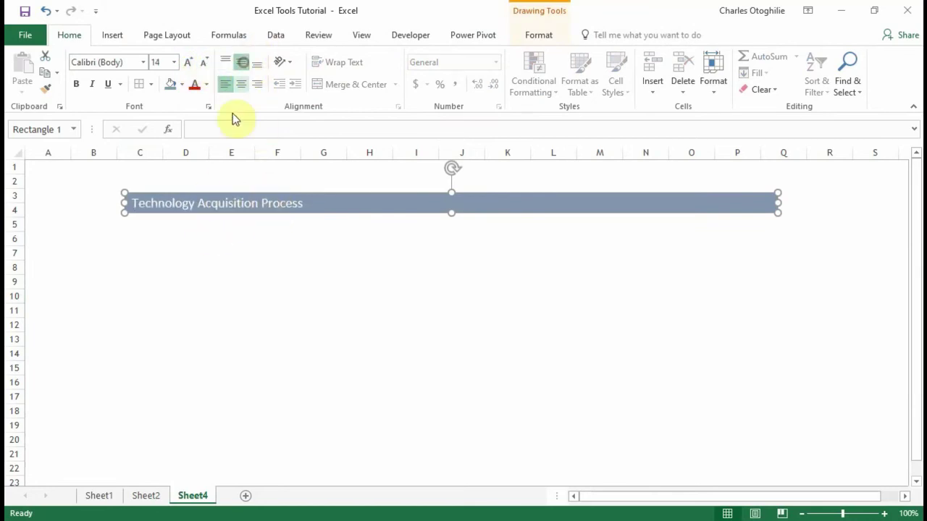
pyautogui.click(318, 252)
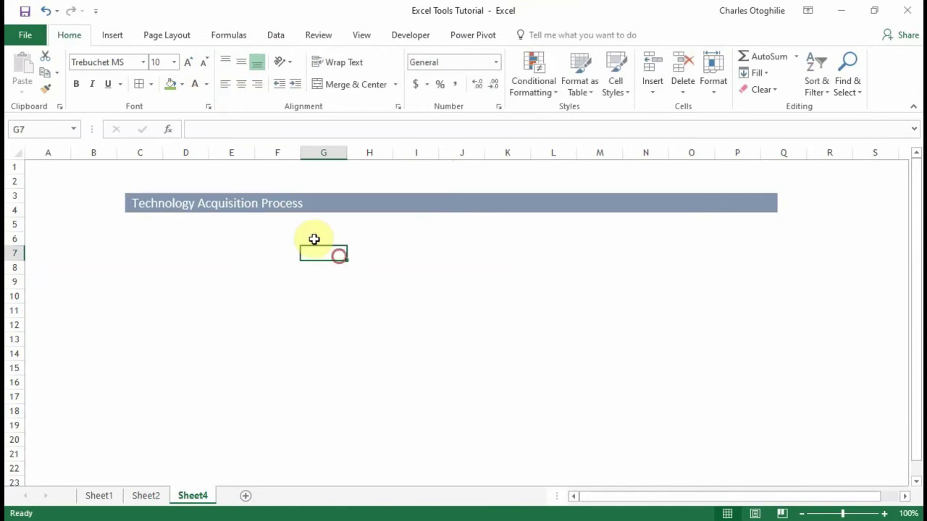
# Step: Widen the title rectangle to about 10.6" by extending its right edge into column R
pyautogui.click(296, 206)
pyautogui.moveTo(776, 202); pyautogui.dragTo(854, 196)
pyautogui.click(186, 282)
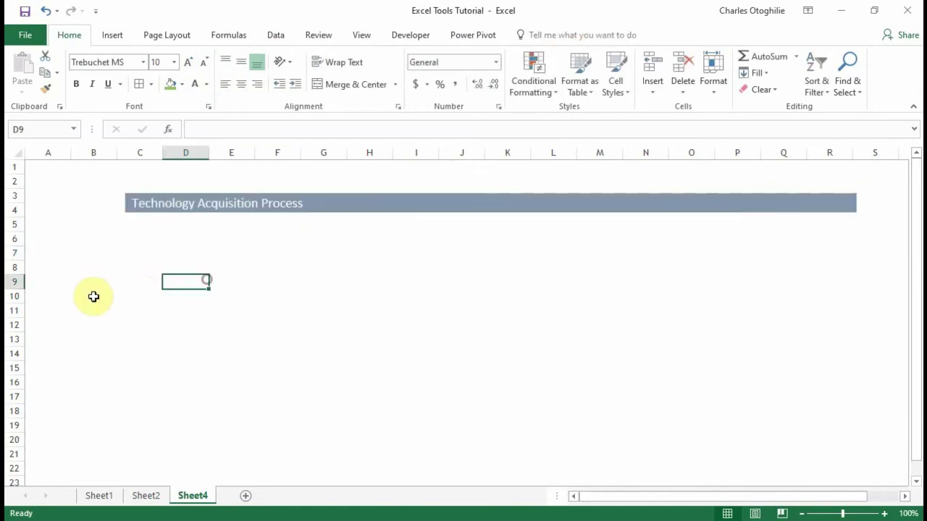
pyautogui.click(93, 296)
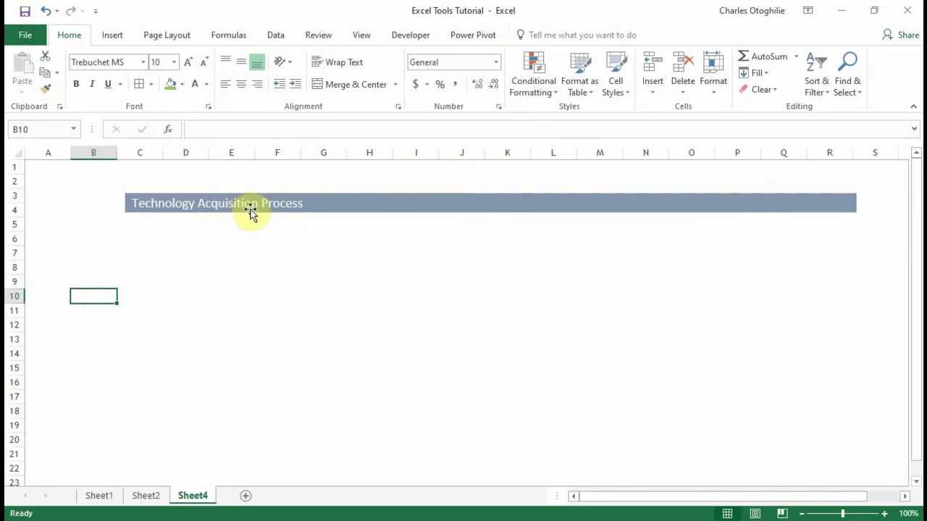
# Step: Duplicate the title rectangle and place the copy directly beneath the original
pyautogui.click(332, 212)
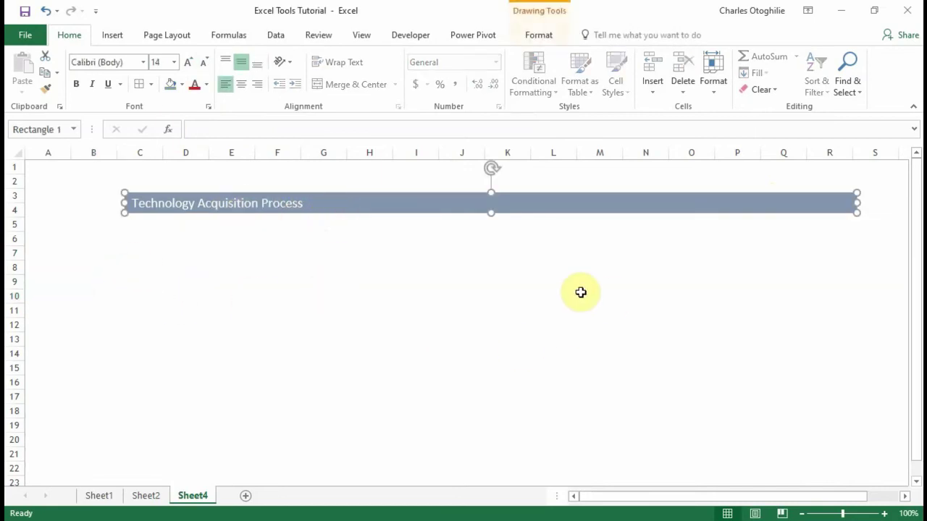
pyautogui.moveTo(423, 204); pyautogui.dragTo(408, 224)
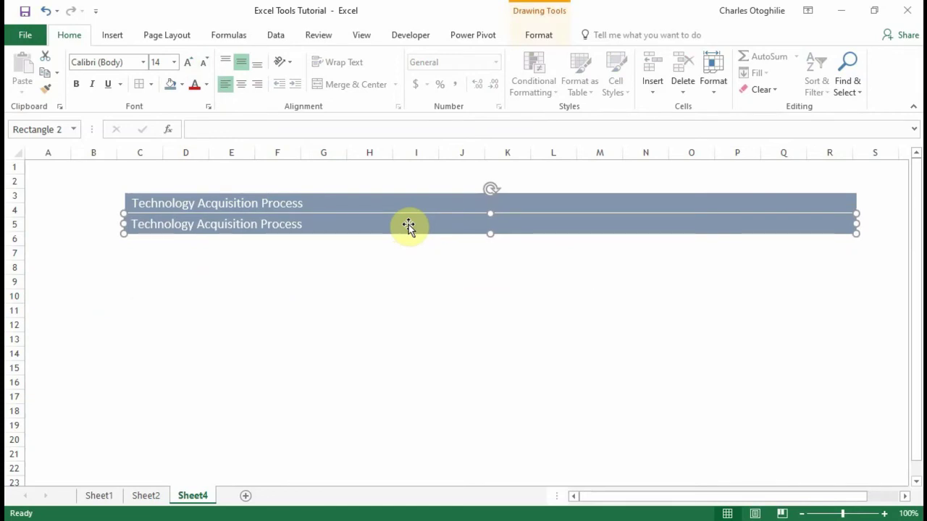
pyautogui.click(414, 310)
# Step: Delete the text from the duplicated rectangle
pyautogui.click(306, 227)
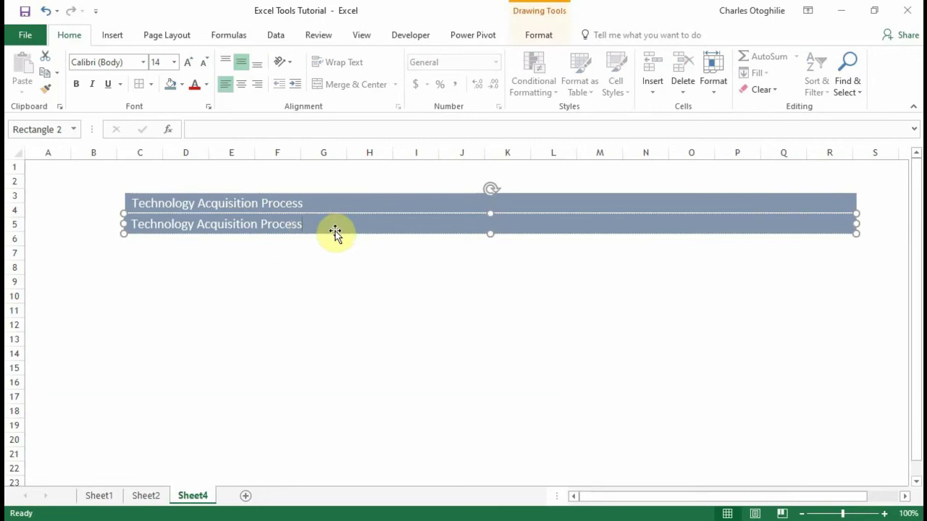
pyautogui.press('BackSpace')
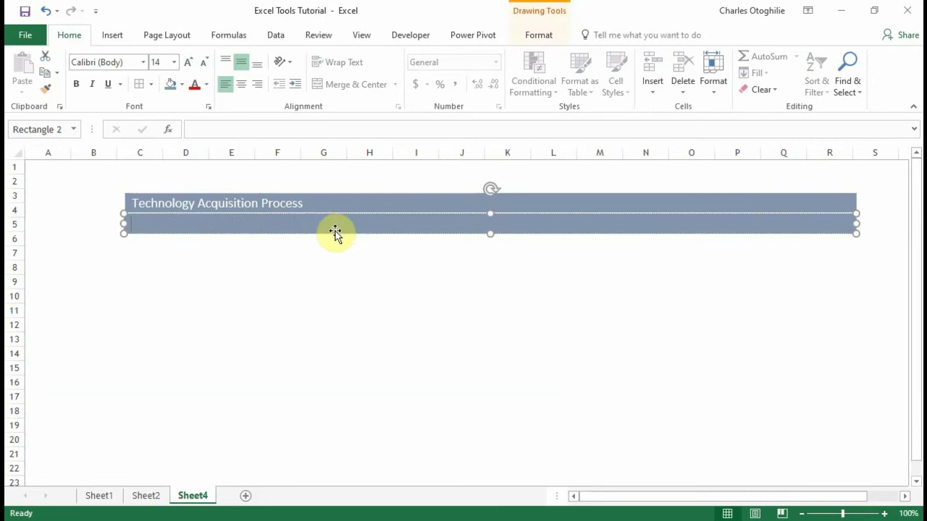
pyautogui.click(372, 327)
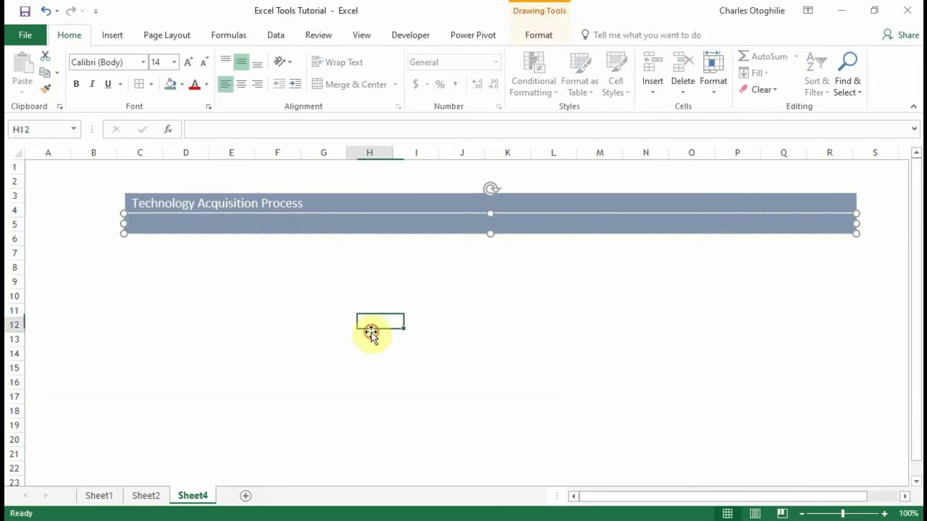
pyautogui.click(486, 353)
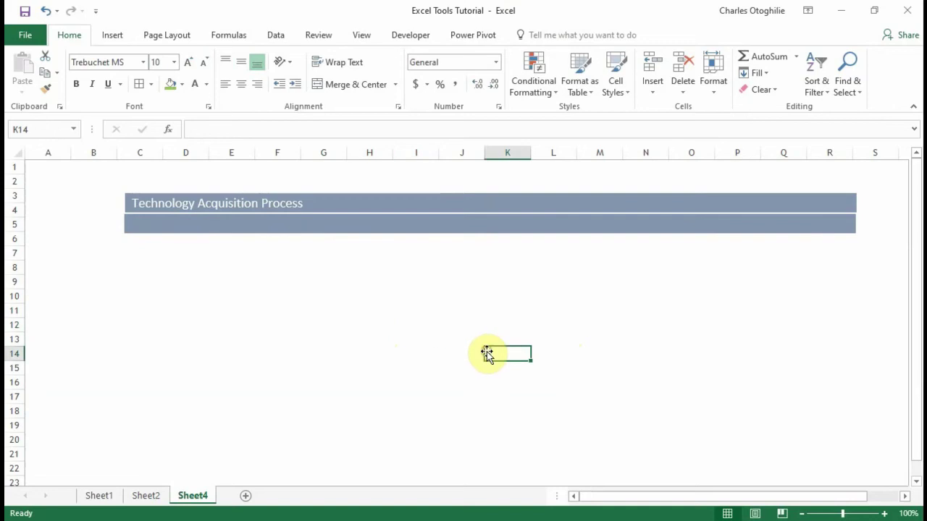
# Step: Stretch the empty lower rectangle downward to a height of about 1.35" and give it a 1 pt outline
pyautogui.click(366, 227)
pyautogui.moveTo(491, 234); pyautogui.dragTo(485, 306)
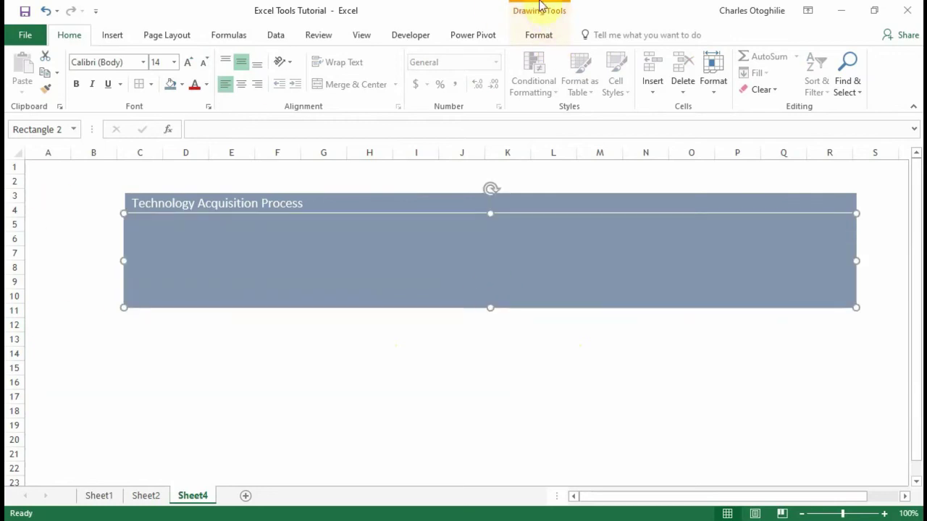
pyautogui.click(532, 37)
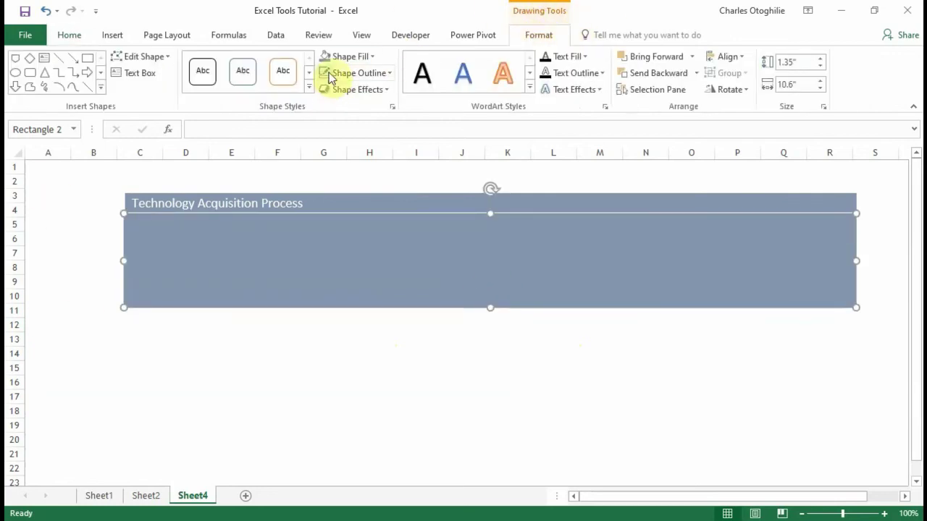
pyautogui.click(391, 73)
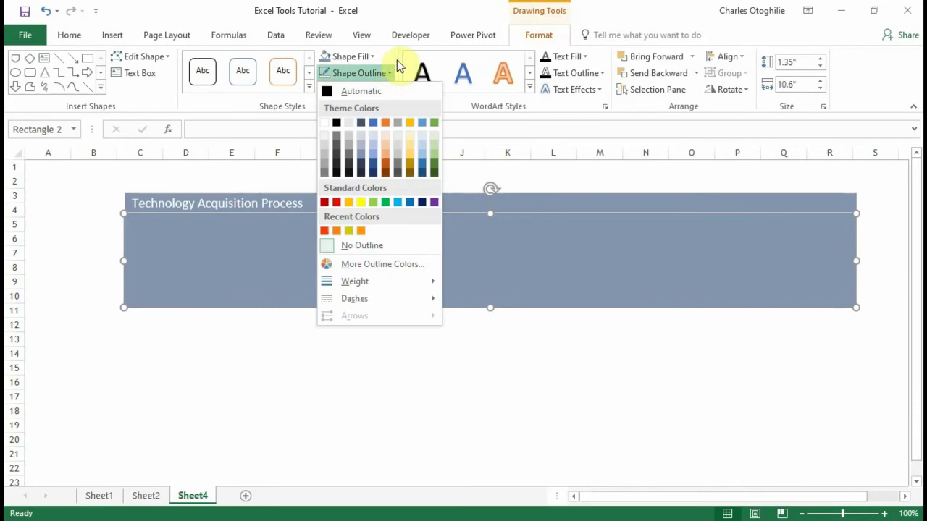
pyautogui.moveTo(408, 282)
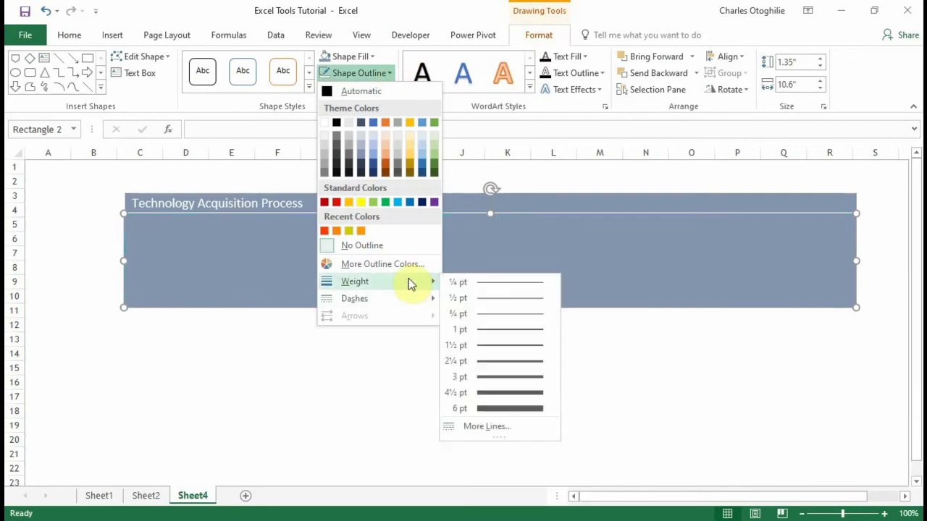
pyautogui.click(521, 331)
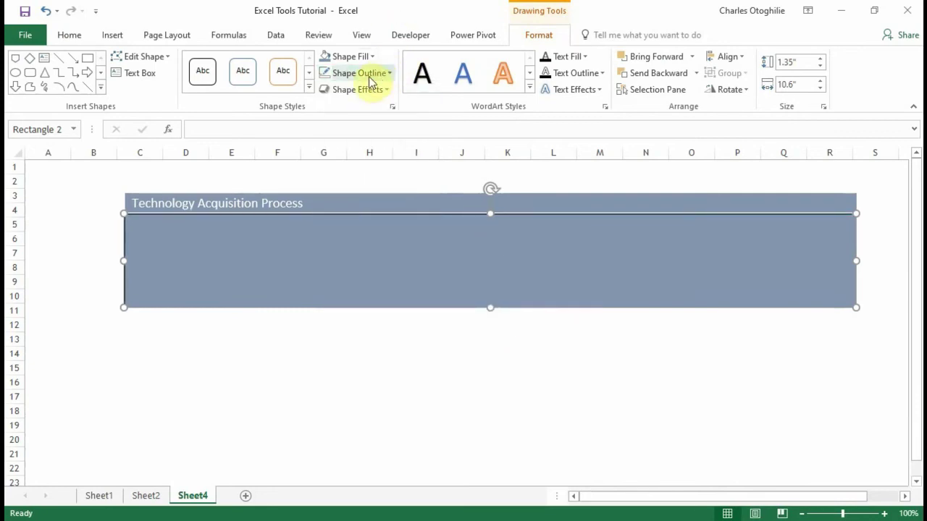
# Step: Give the empty lower rectangle an orange outline from the recent colors and remove its fill
pyautogui.click(392, 73)
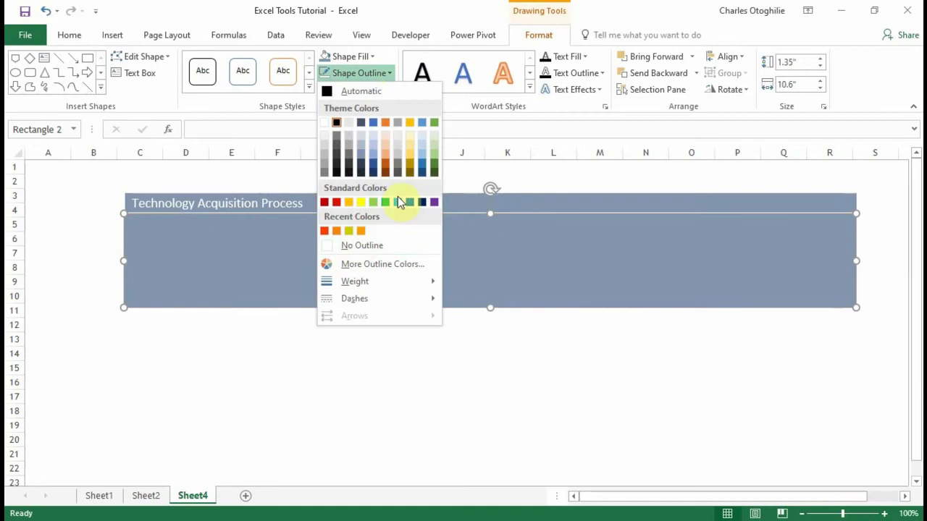
pyautogui.click(325, 230)
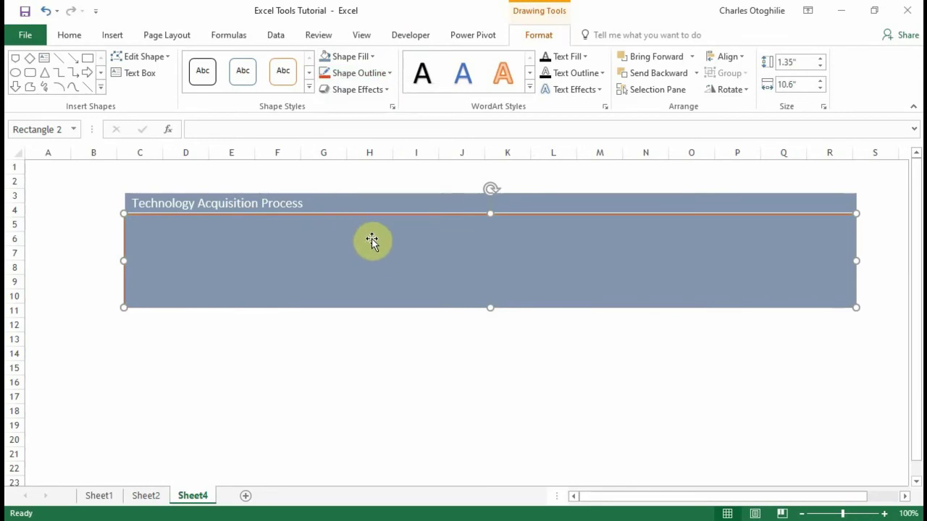
pyautogui.click(369, 60)
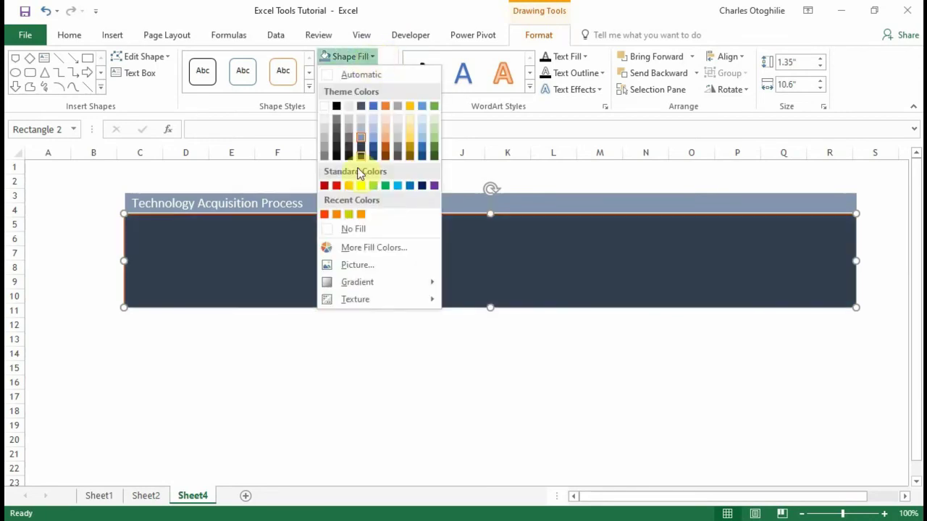
pyautogui.click(351, 227)
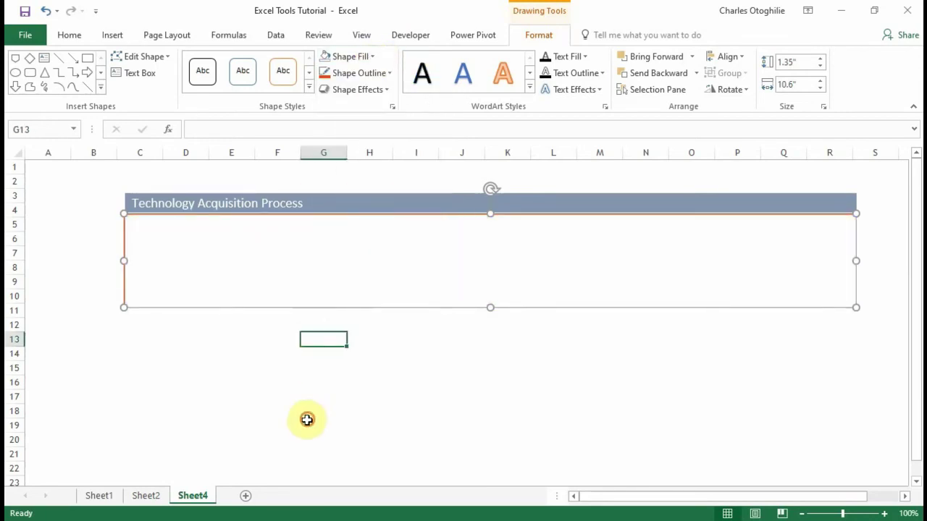
pyautogui.click(149, 327)
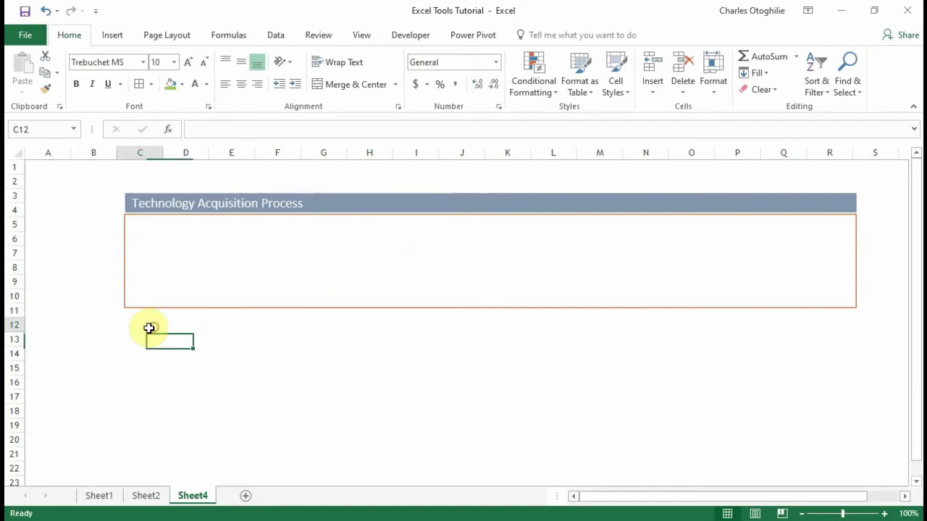
# Step: Duplicate the outlined lane rectangle and align the copy directly beneath it as the second lane
pyautogui.click(497, 308)
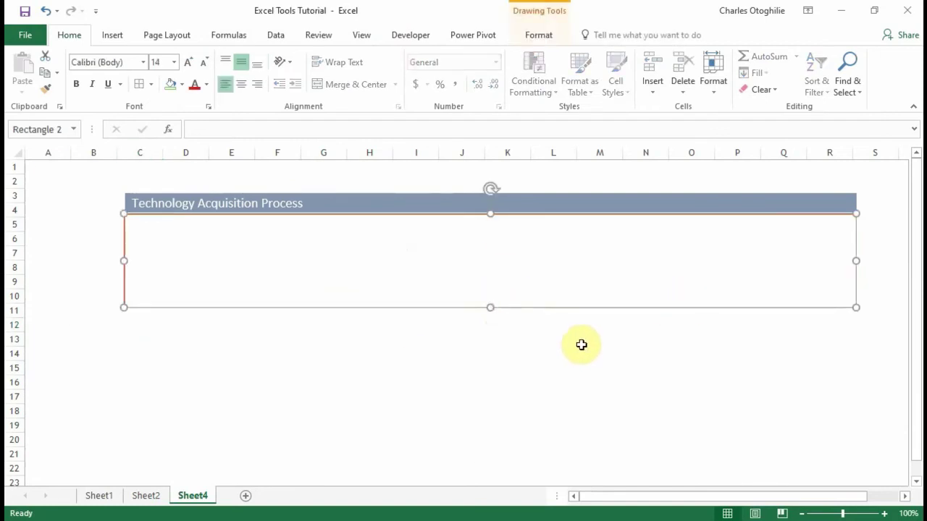
pyautogui.hotkey('ctrl', 'd')
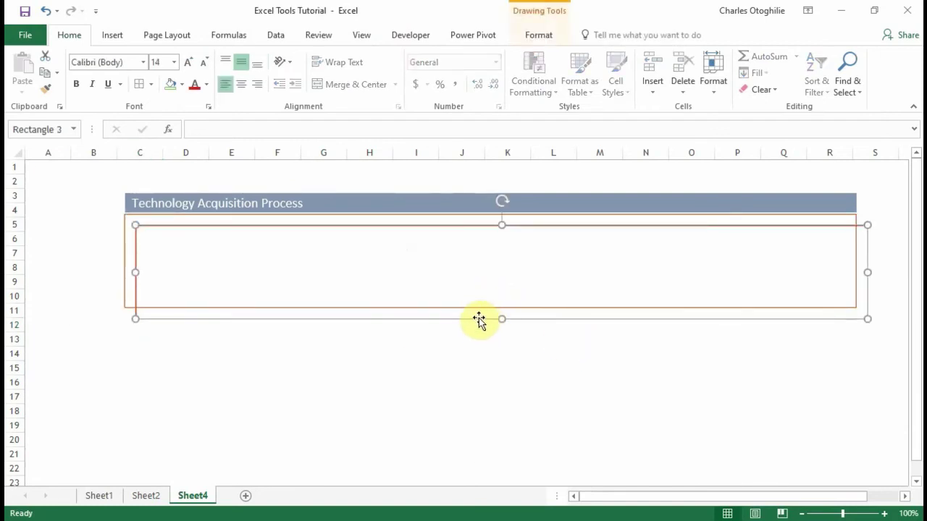
pyautogui.moveTo(478, 319); pyautogui.dragTo(475, 397)
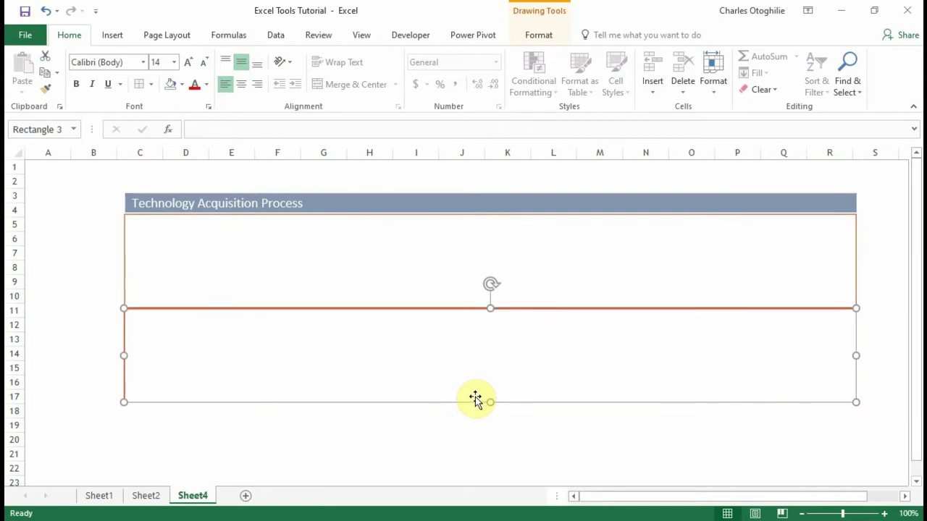
pyautogui.click(478, 453)
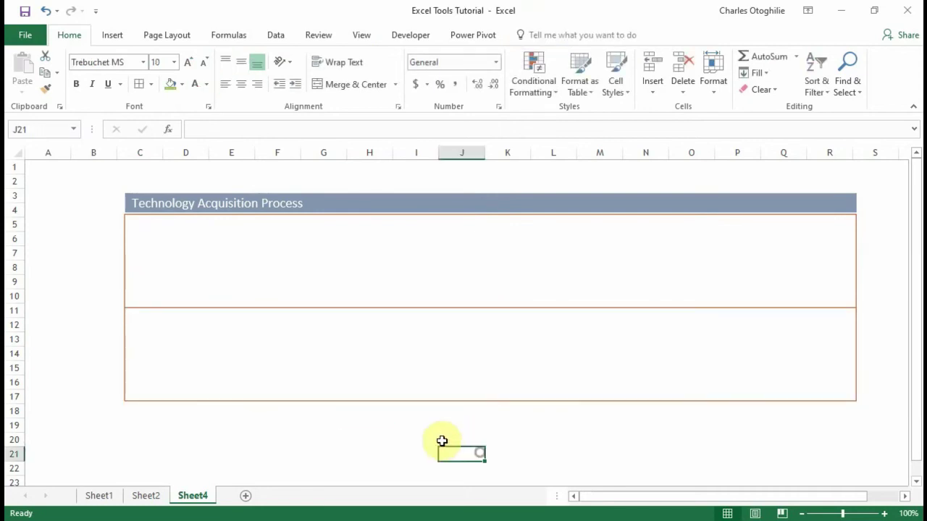
# Step: Duplicate the second lane rectangle and align the copy directly beneath it as the third lane
pyautogui.click(268, 401)
pyautogui.hotkey('ctrl', 'd')
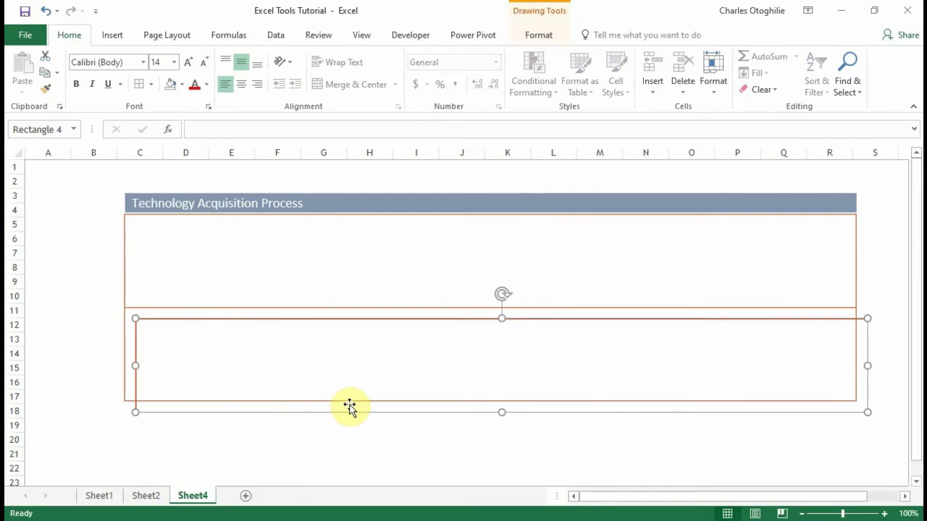
pyautogui.scroll(-1, 358, 407)
pyautogui.moveTo(367, 373); pyautogui.dragTo(354, 453)
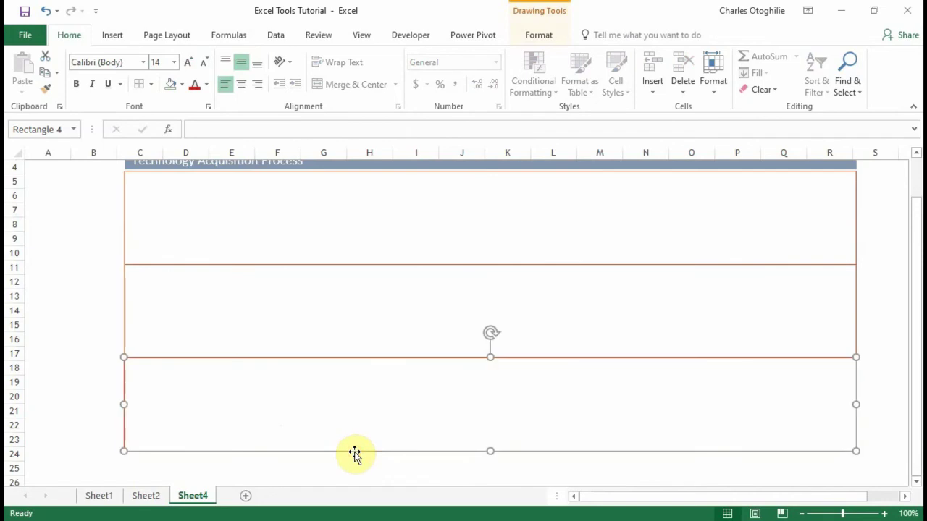
pyautogui.click(35, 306)
pyautogui.click(65, 339)
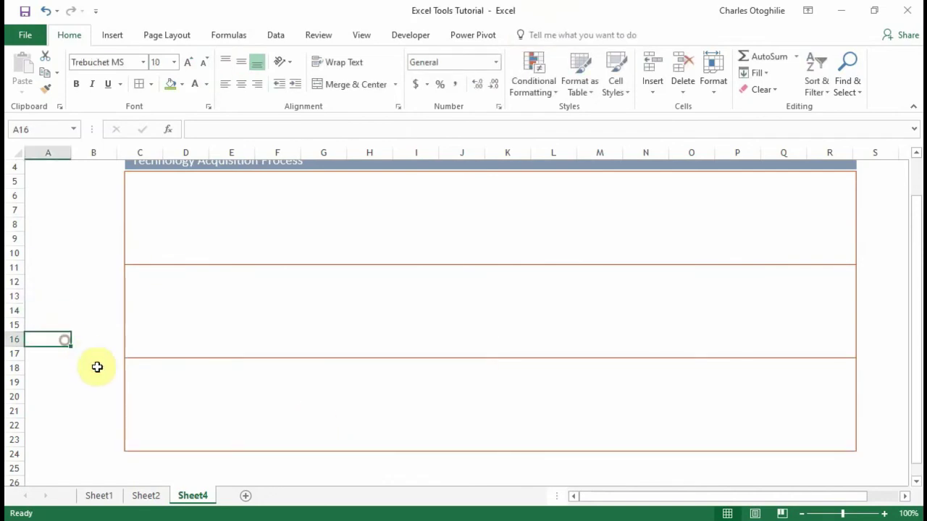
pyautogui.click(417, 450)
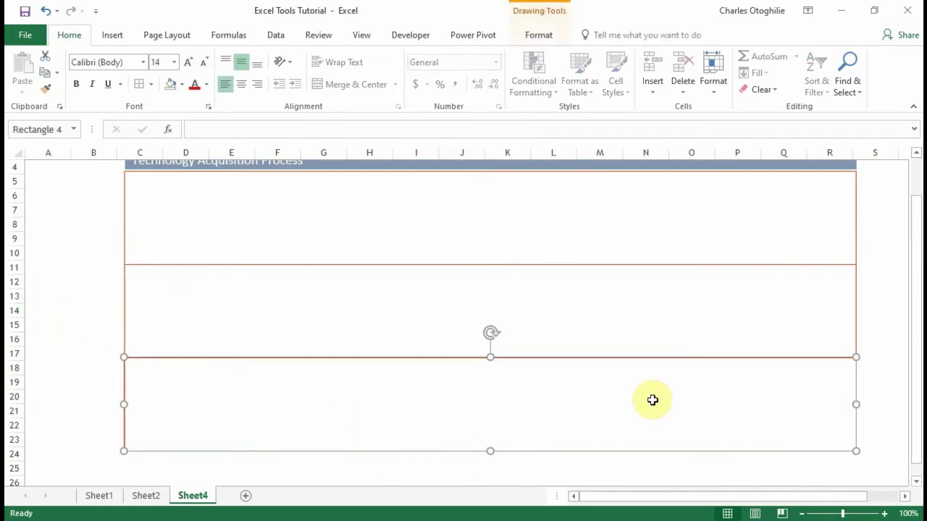
pyautogui.click(109, 285)
pyautogui.scroll(1, 405, 266)
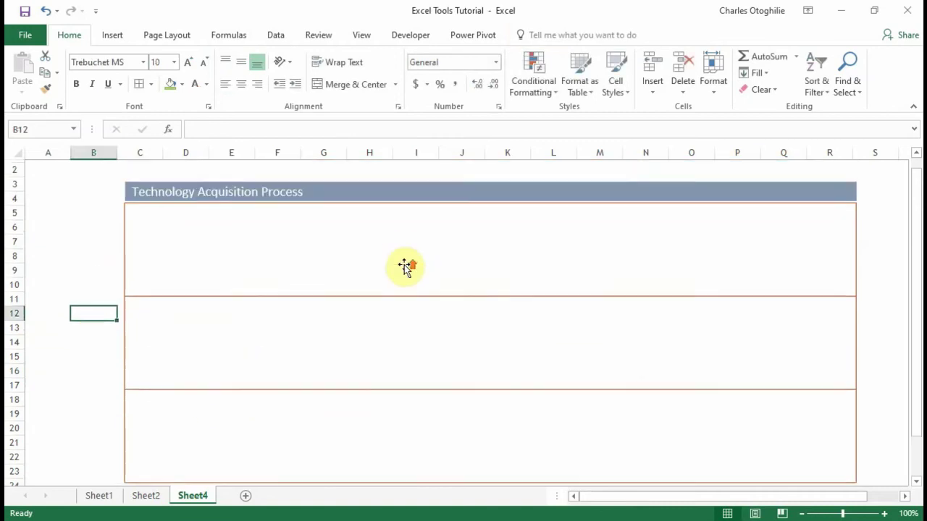
pyautogui.scroll(-1, 405, 266)
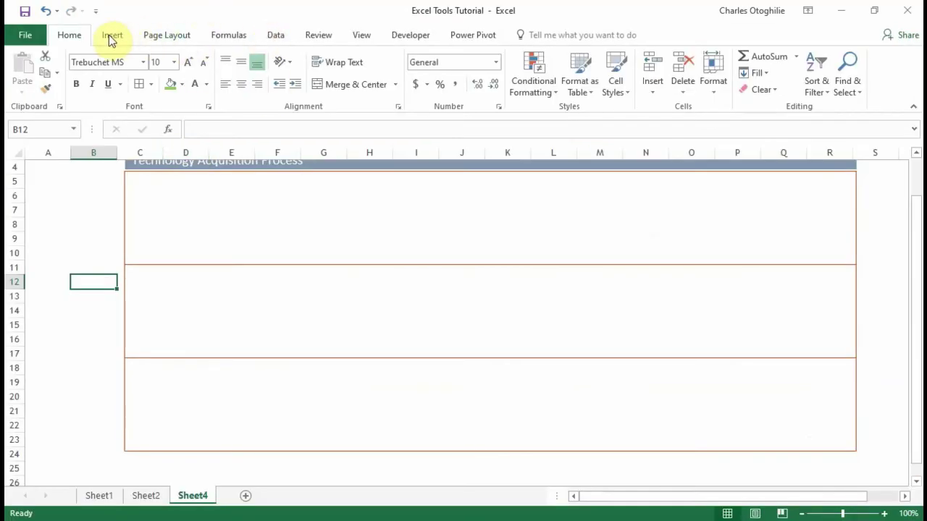
pyautogui.click(115, 35)
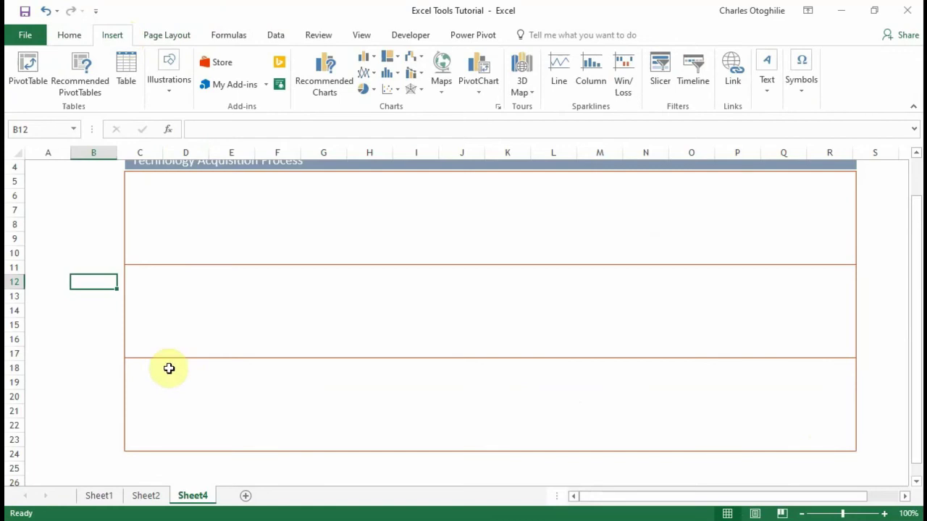
pyautogui.click(62, 254)
# Step: Duplicate the "Technology Acquisition Process" title bar and delete all text from the copy
pyautogui.scroll(1, 127, 262)
pyautogui.scroll(1, 127, 262)
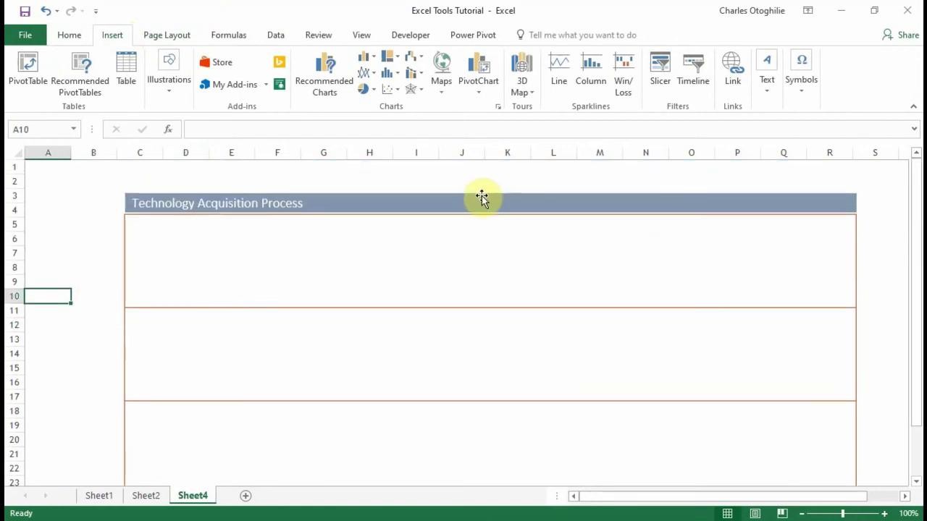
pyautogui.click(481, 197)
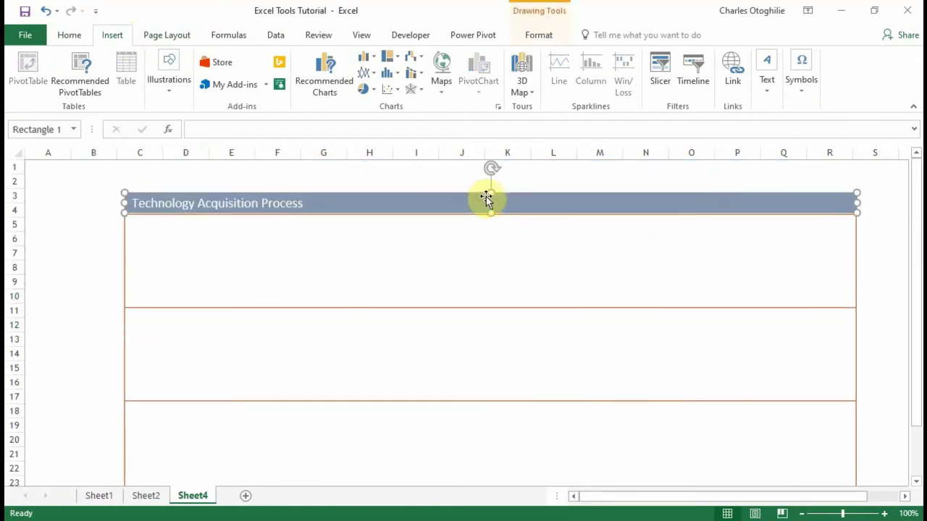
pyautogui.hotkey('ctrl', 'd')
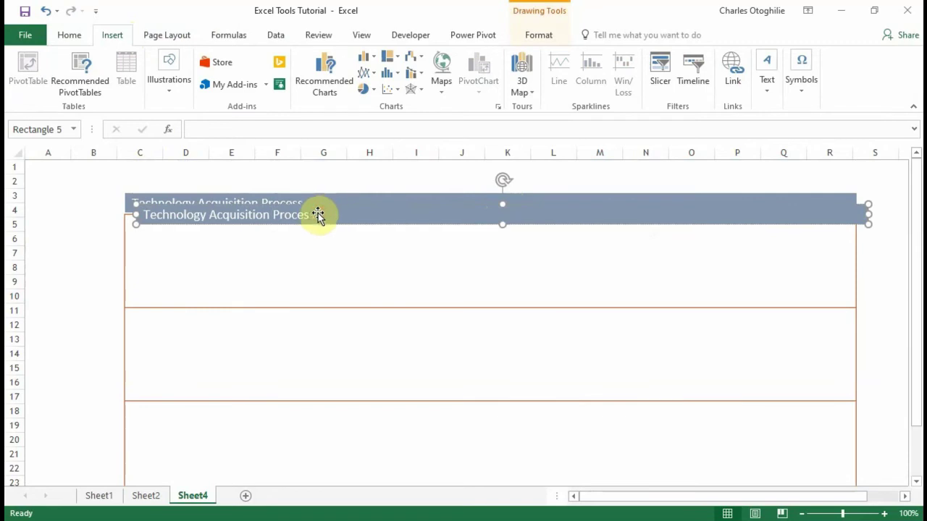
pyautogui.press('BackSpace')
pyautogui.press('BackSpace')
pyautogui.press('BackSpace')
pyautogui.press('BackSpace')
pyautogui.press('BackSpace')
pyautogui.press('BackSpace')
pyautogui.press('BackSpace')
pyautogui.press('BackSpace')
pyautogui.press('BackSpace')
pyautogui.press('BackSpace')
pyautogui.press('BackSpace')
pyautogui.press('BackSpace')
pyautogui.press('BackSpace')
pyautogui.press('BackSpace')
pyautogui.press('BackSpace')
pyautogui.press('BackSpace')
pyautogui.press('BackSpace')
pyautogui.press('BackSpace')
pyautogui.press('BackSpace')
pyautogui.press('BackSpace')
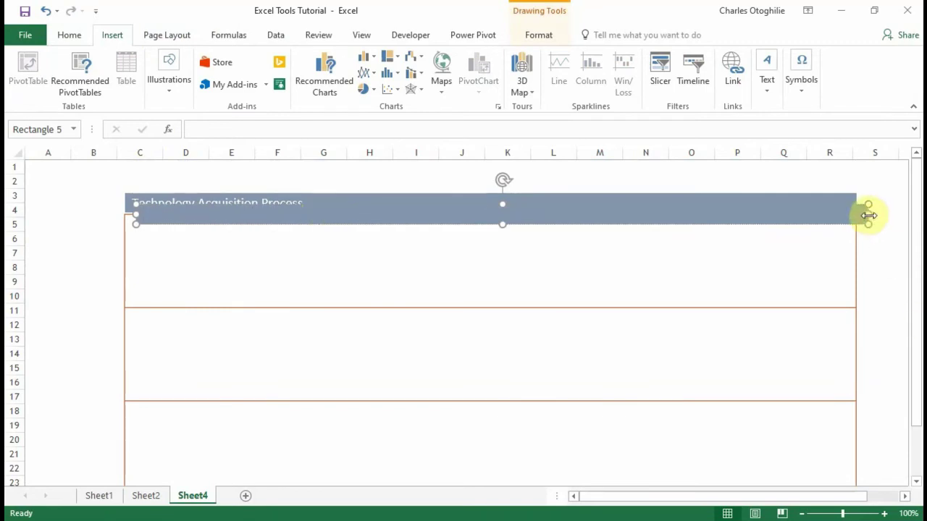
# Step: Shorten the blank title bar copy to roughly the lane height and rotate it 90° counterclockwise so it stands upright
pyautogui.moveTo(868, 215); pyautogui.dragTo(224, 214)
pyautogui.moveTo(151, 224); pyautogui.dragTo(224, 281)
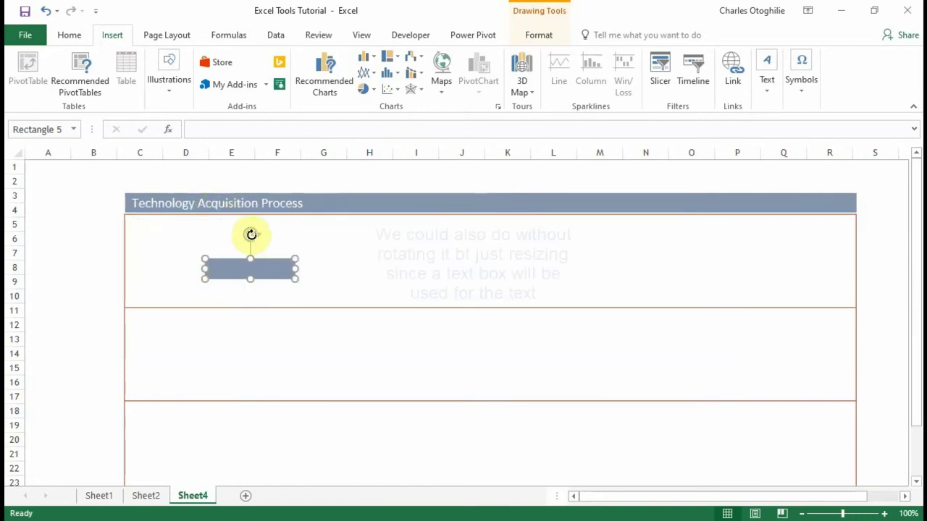
pyautogui.moveTo(250, 234); pyautogui.dragTo(188, 267)
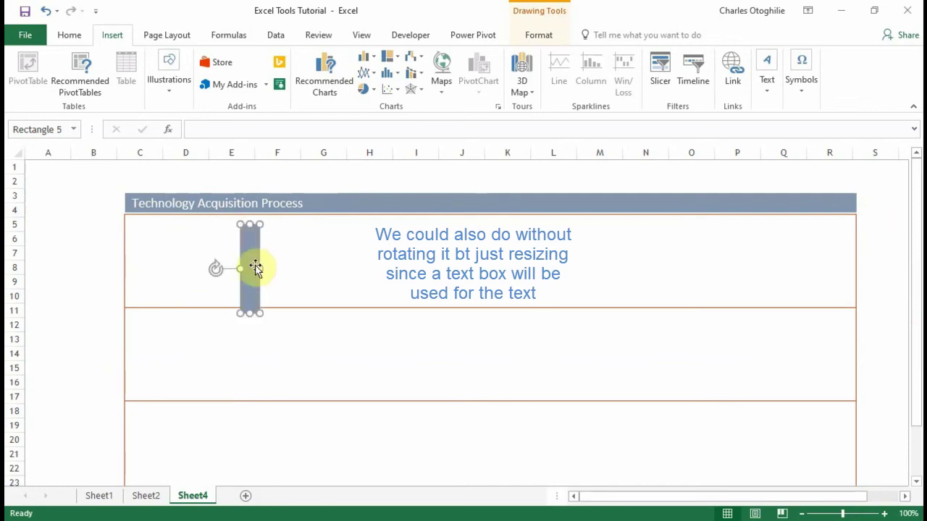
# Step: Place the upright bar at the left end of the first lane and stretch it to the lane's full height
pyautogui.moveTo(255, 267); pyautogui.dragTo(138, 255)
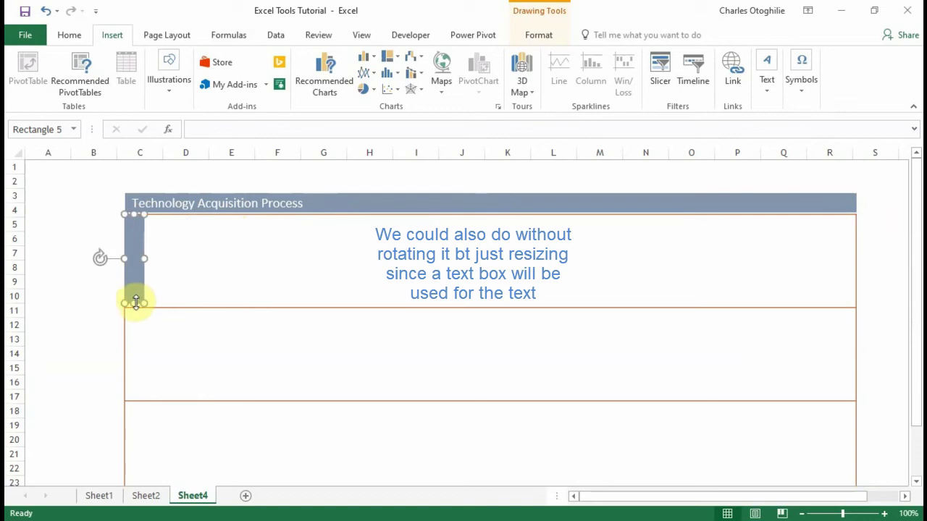
pyautogui.moveTo(136, 305); pyautogui.dragTo(135, 307)
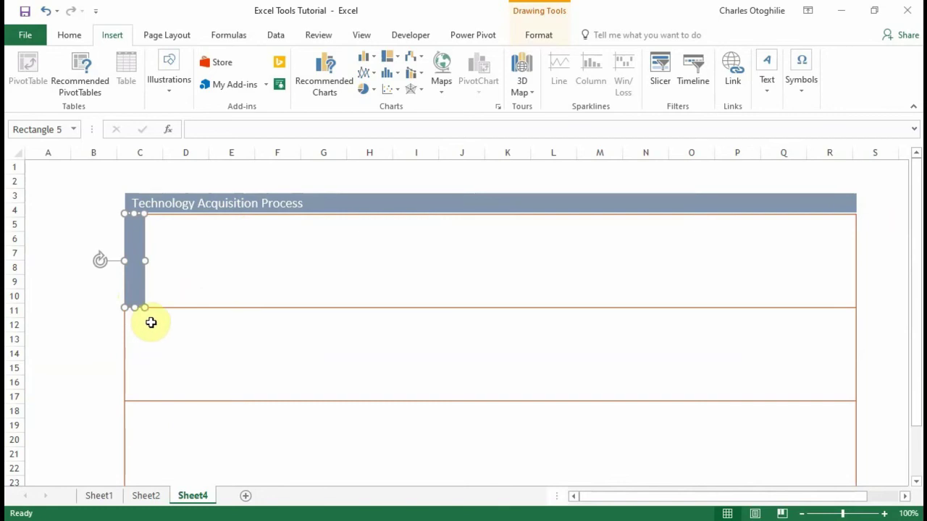
pyautogui.click(83, 213)
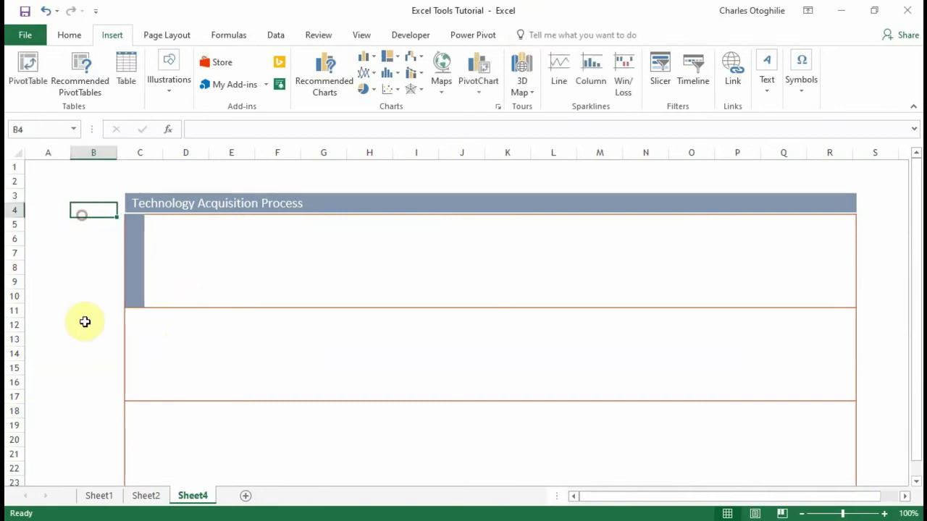
# Step: Duplicate the upright label bar and align the copy with the left end of the second lane
pyautogui.click(137, 288)
pyautogui.hotkey('ctrl', 'd')
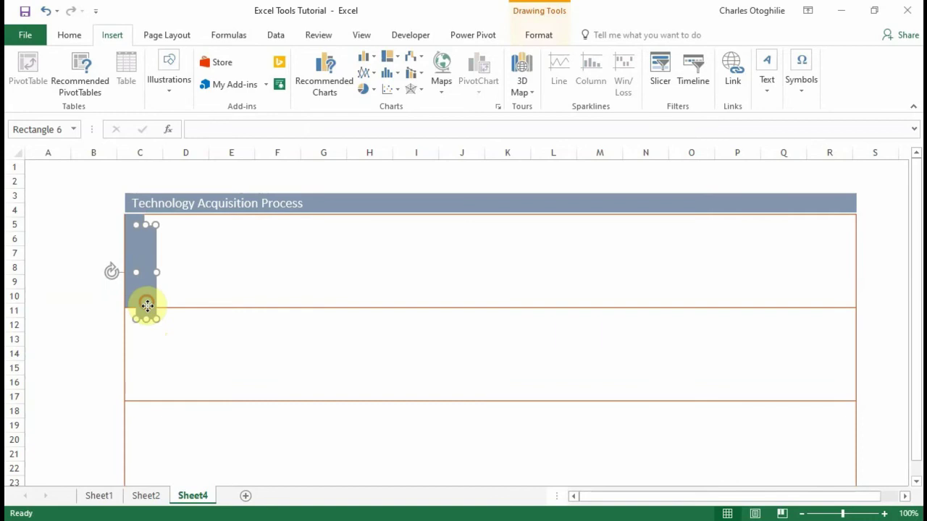
pyautogui.moveTo(147, 305); pyautogui.dragTo(137, 388)
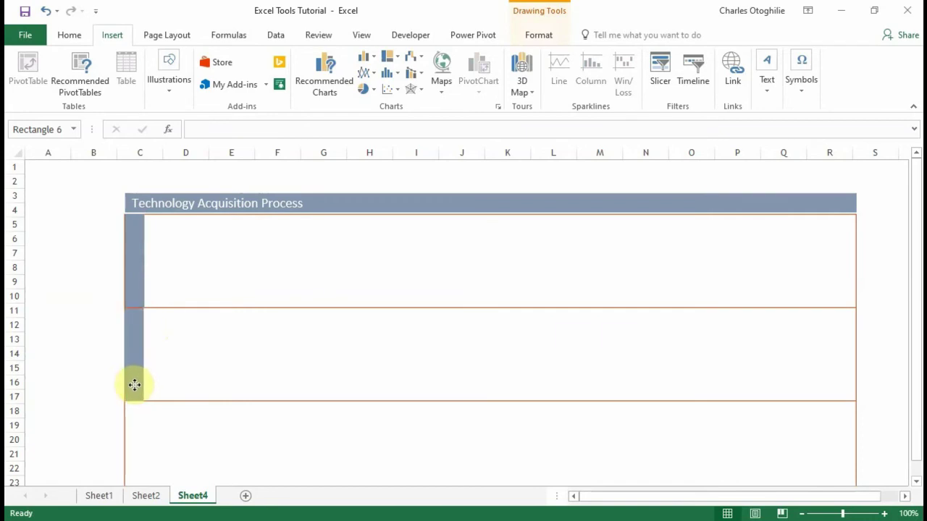
pyautogui.moveTo(134, 385); pyautogui.dragTo(137, 386)
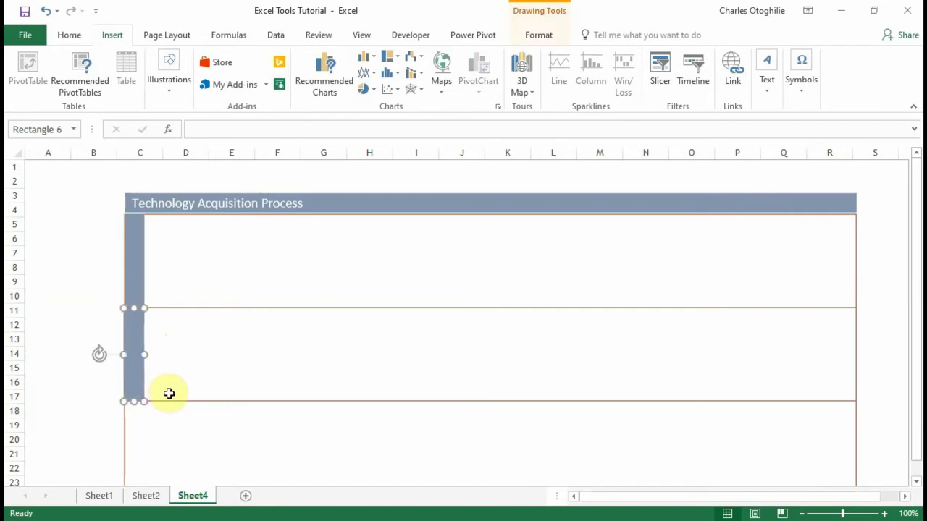
# Step: Duplicate the second lane's label bar and place the copy at the left end of the third lane
pyautogui.hotkey('ctrl', 'd')
pyautogui.scroll(-2, 251, 354)
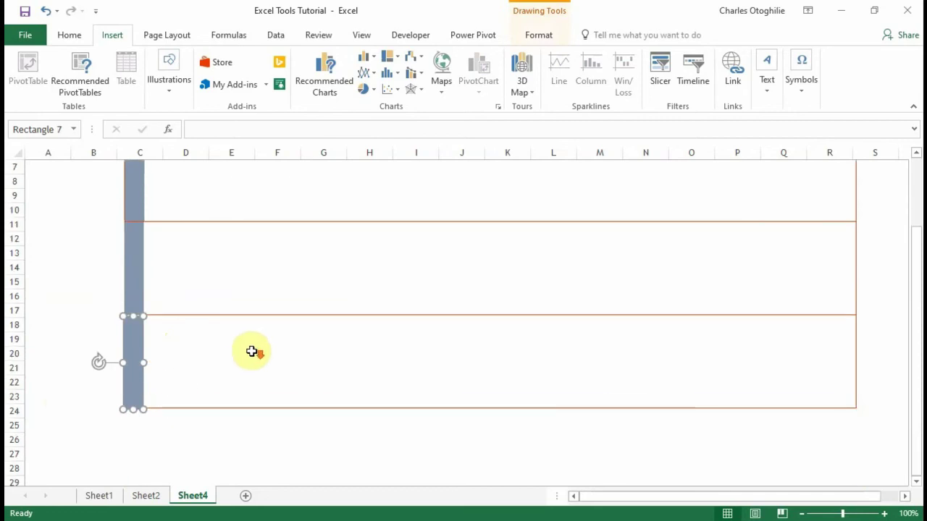
pyautogui.click(65, 405)
pyautogui.click(136, 362)
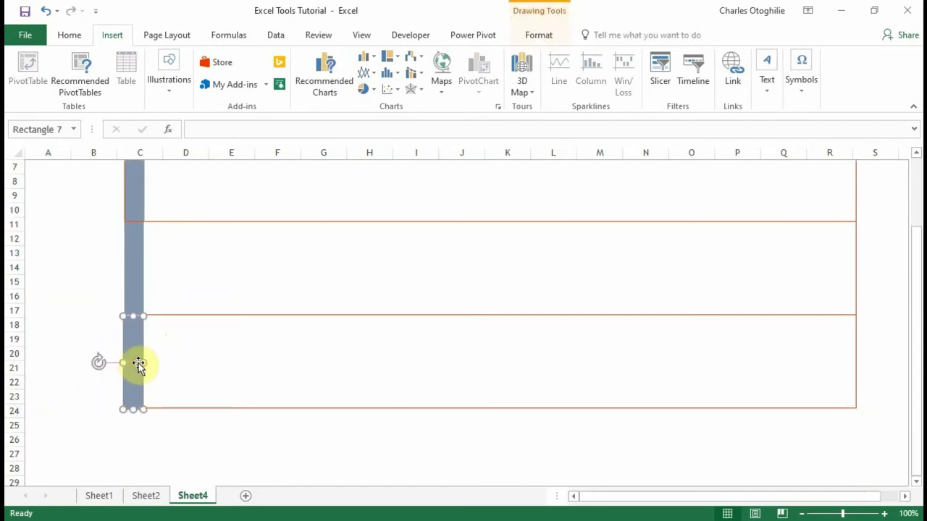
pyautogui.click(64, 301)
pyautogui.scroll(2, 87, 306)
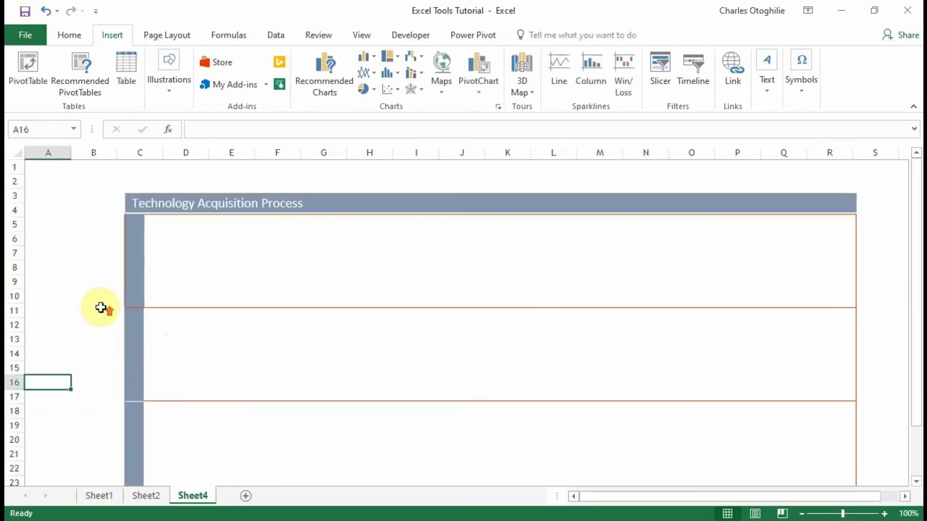
pyautogui.click(142, 333)
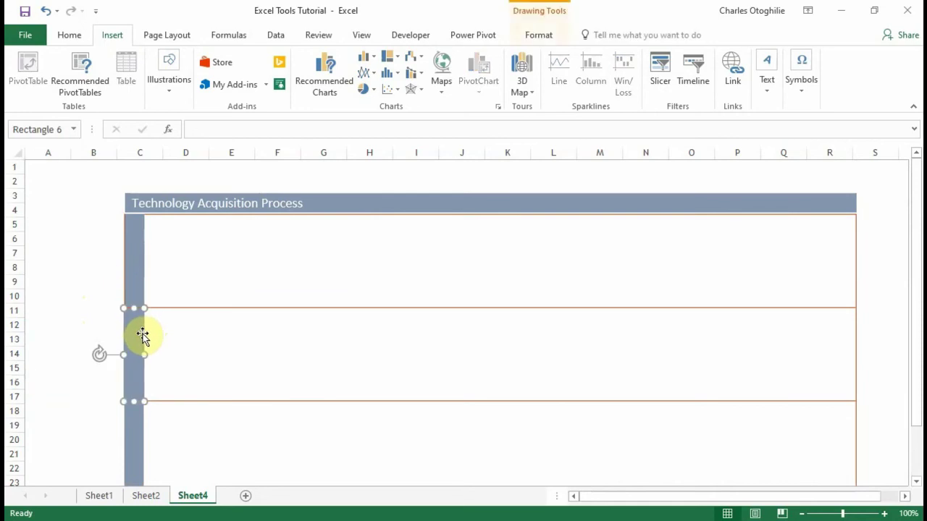
pyautogui.click(78, 297)
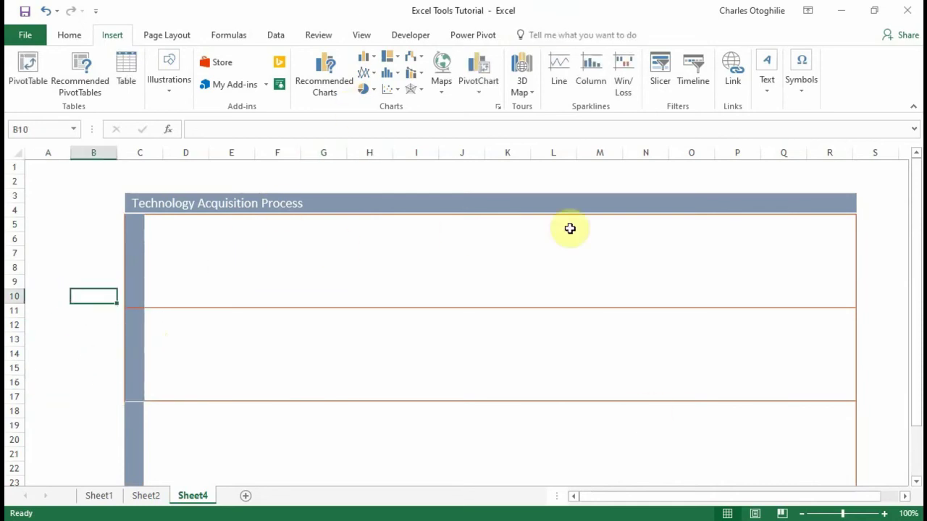
# Step: Insert a text box beside the first lane with the text "Executive Team"
pyautogui.click(180, 87)
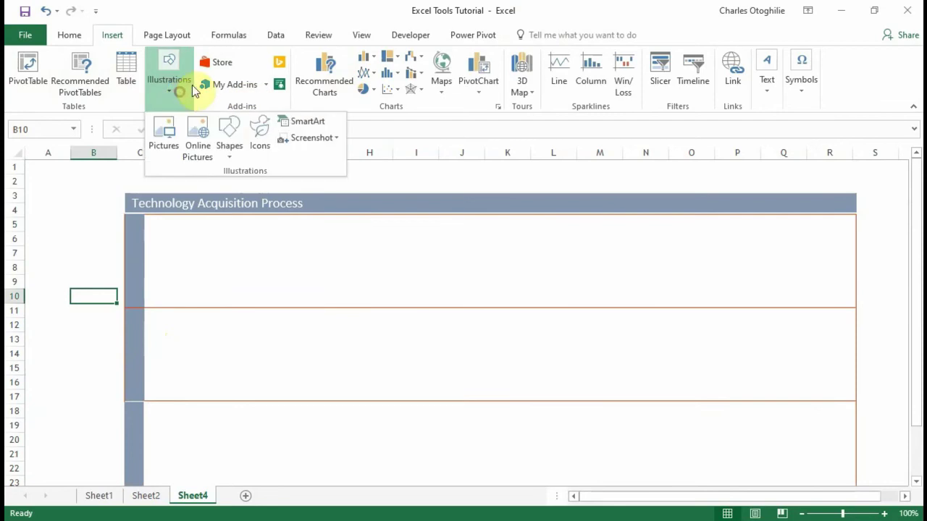
pyautogui.click(227, 156)
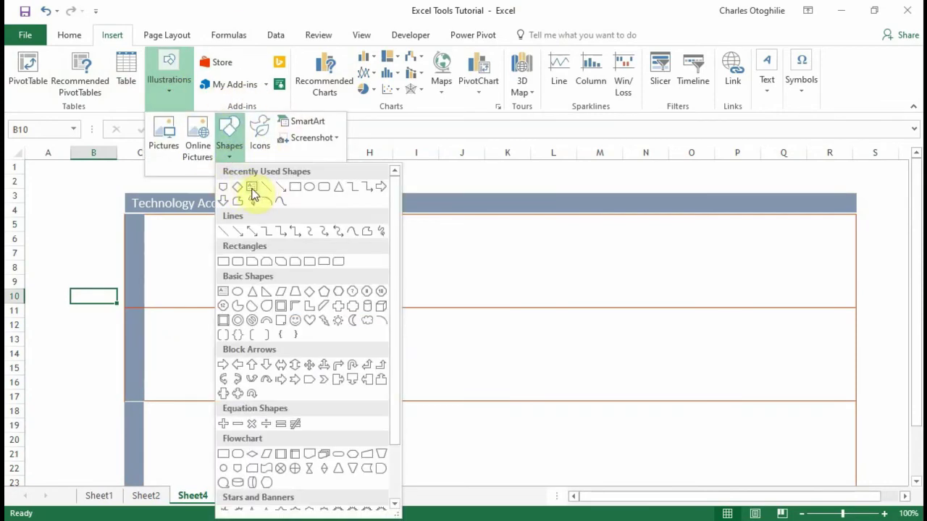
pyautogui.click(251, 188)
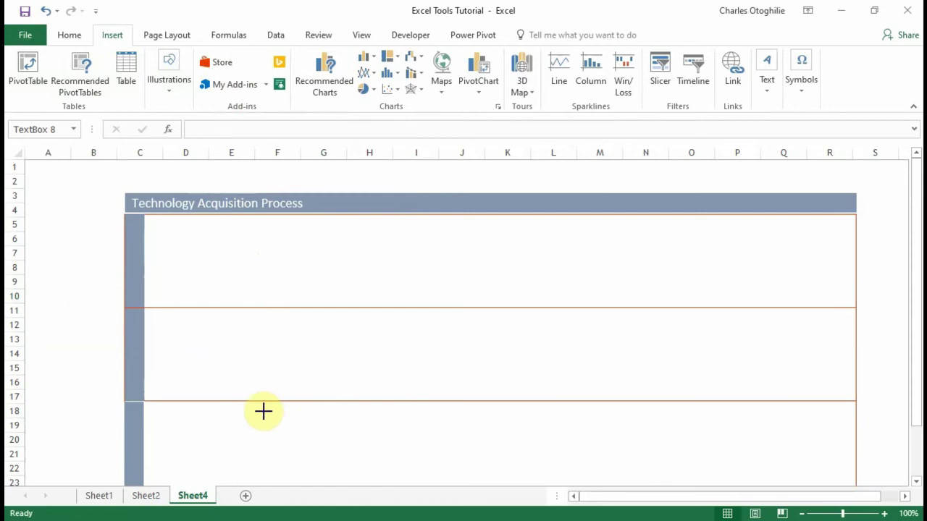
pyautogui.write('E')
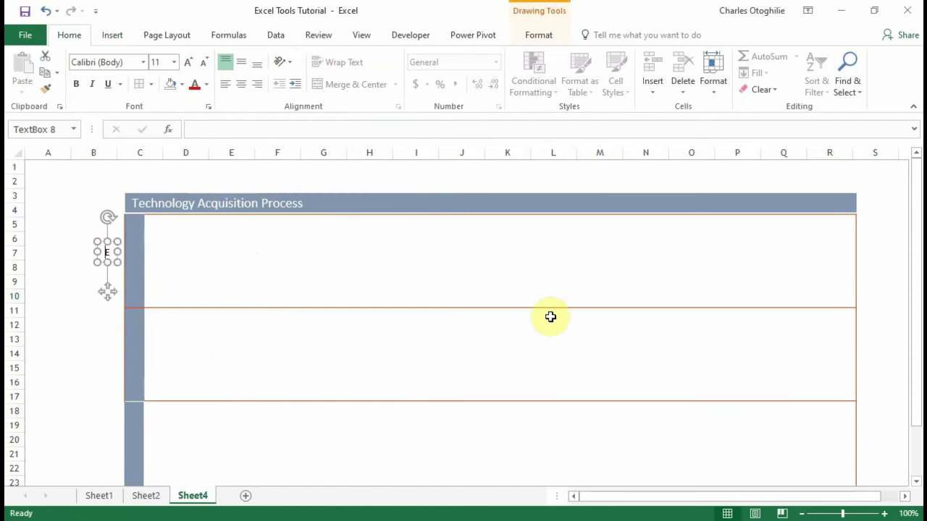
pyautogui.write('xecutive Team')
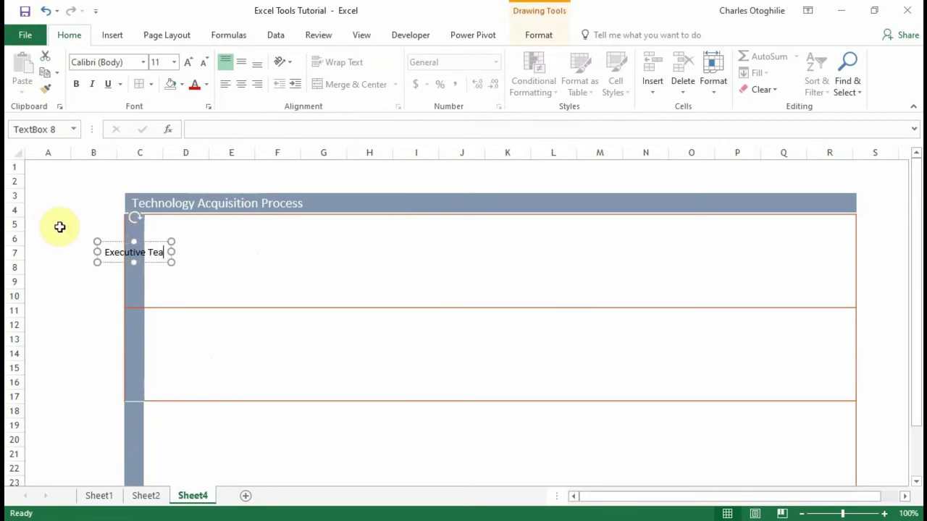
# Step: Rotate the "Executive Team" text box 90° counterclockwise and place it on the third lane's label bar
pyautogui.click(106, 241)
pyautogui.moveTo(168, 248); pyautogui.dragTo(264, 262)
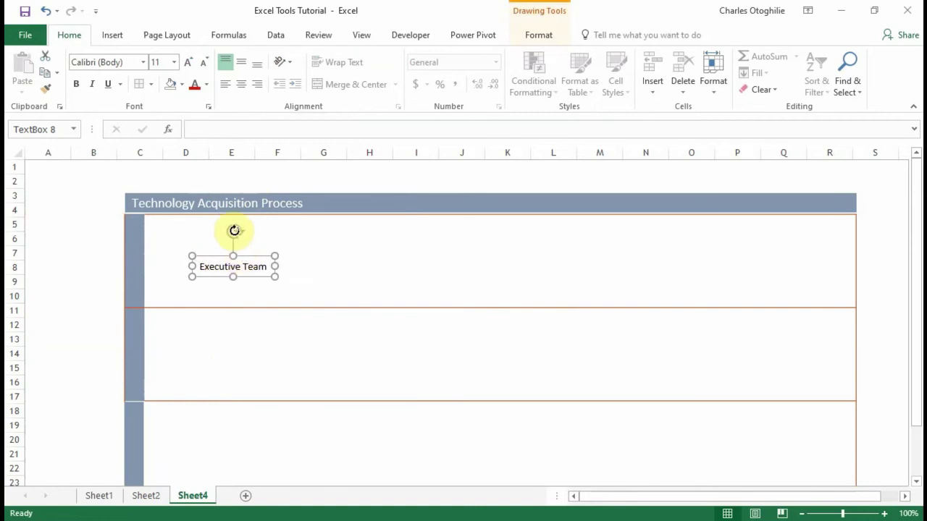
pyautogui.moveTo(234, 232)
pyautogui.mouseDown()
pyautogui.moveTo(181, 259)
pyautogui.moveTo(182, 270)
pyautogui.moveTo(186, 258)
pyautogui.moveTo(184, 268)
pyautogui.moveTo(202, 263)
pyautogui.moveTo(181, 362)
pyautogui.moveTo(124, 471)
pyautogui.moveTo(124, 396)
pyautogui.mouseUp()
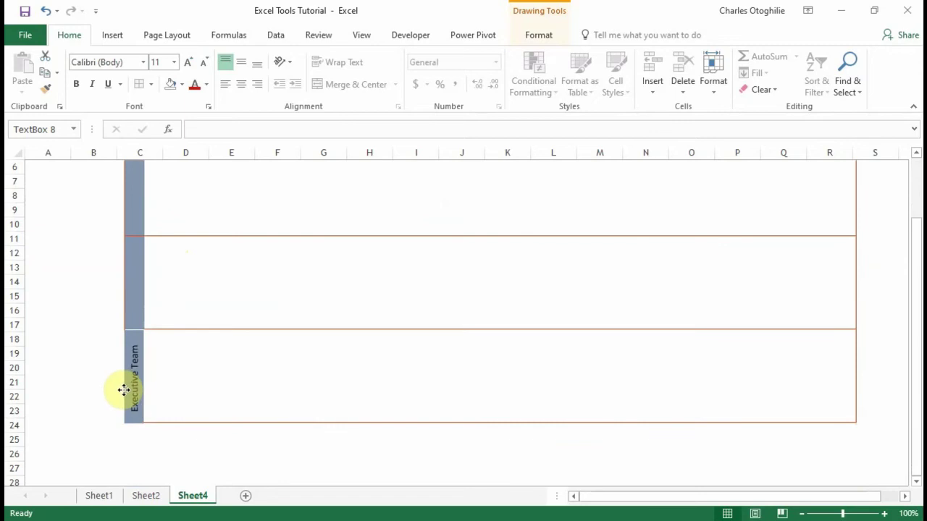
pyautogui.moveTo(122, 390); pyautogui.dragTo(123, 390)
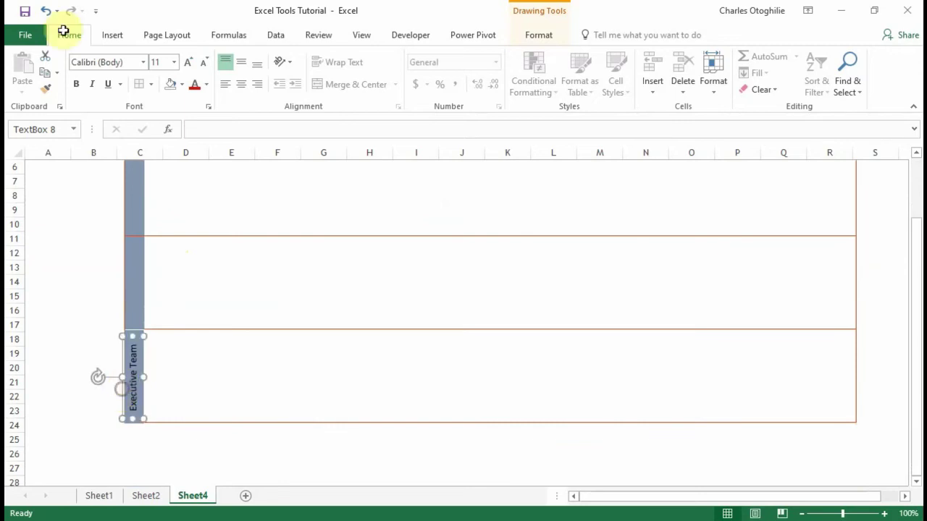
# Step: Format the "Executive Team" label as 12 pt, white and bold
pyautogui.click(190, 63)
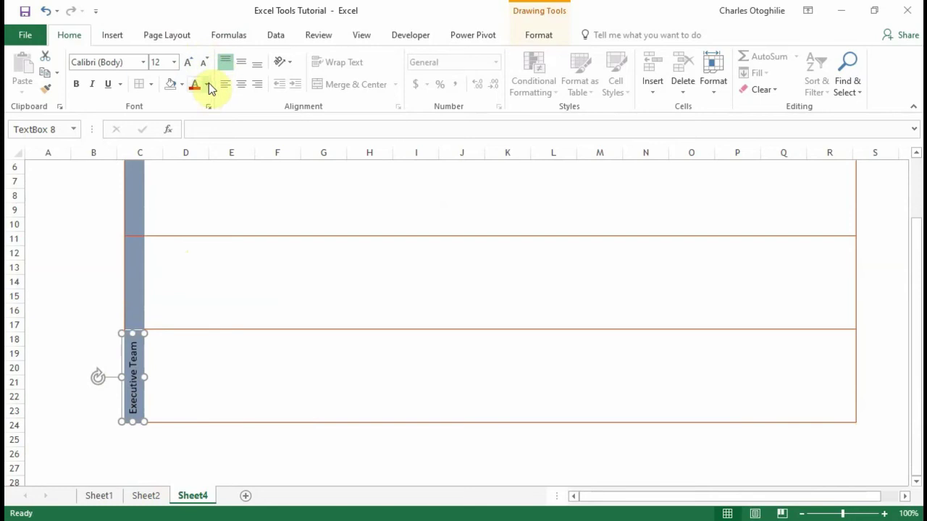
pyautogui.click(209, 87)
pyautogui.click(197, 133)
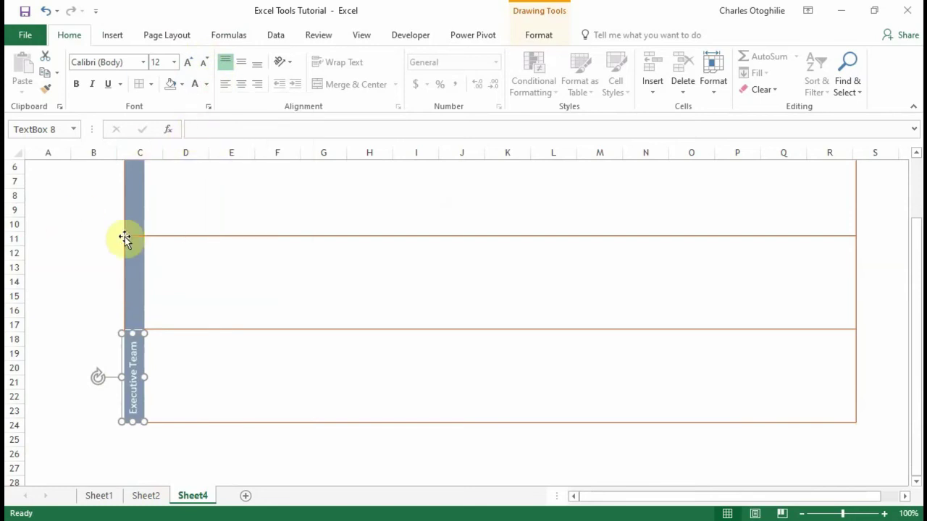
pyautogui.click(76, 84)
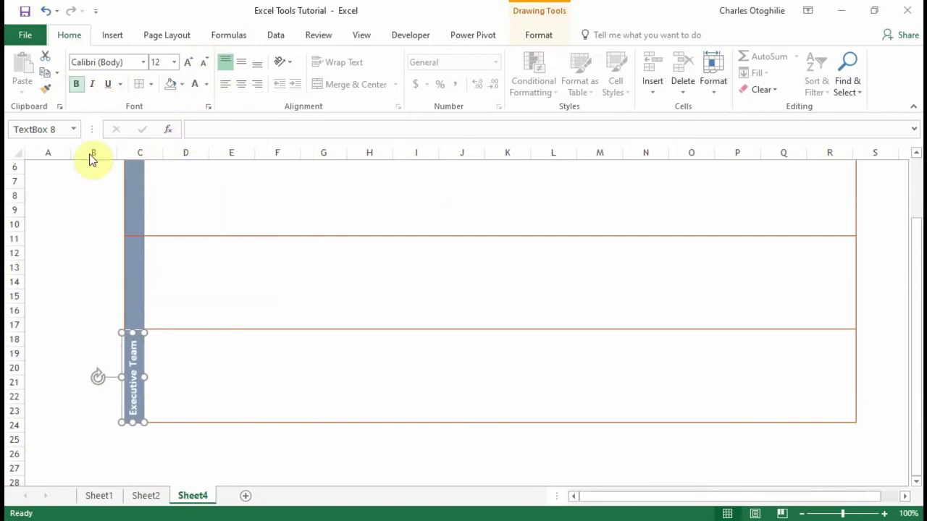
pyautogui.click(86, 307)
# Step: Duplicate the "Executive Team" label and align the copy on the second lane's label bar
pyautogui.scroll(2, 109, 322)
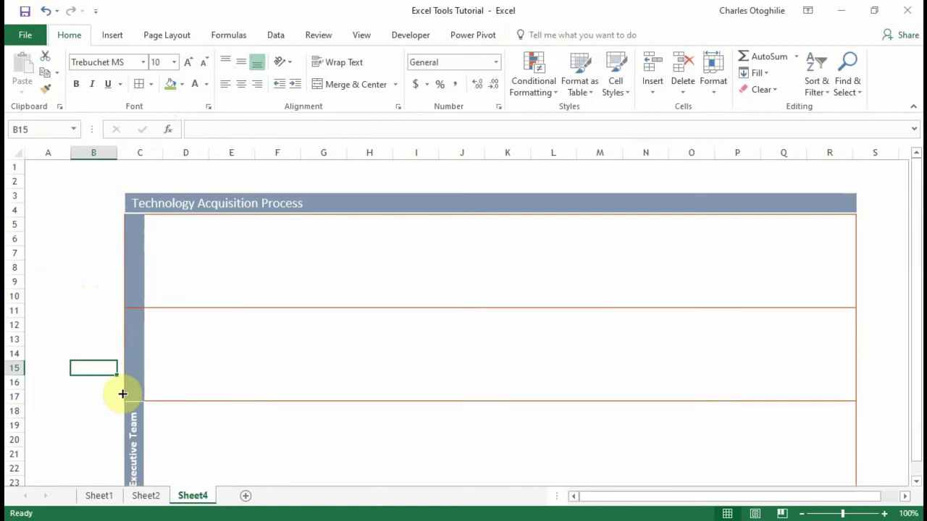
pyautogui.click(135, 453)
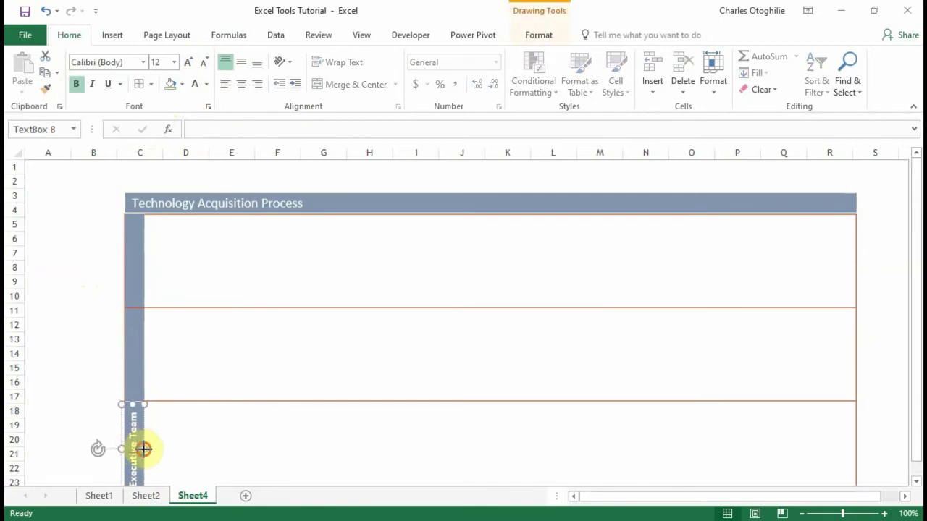
pyautogui.hotkey('ctrl', 'd')
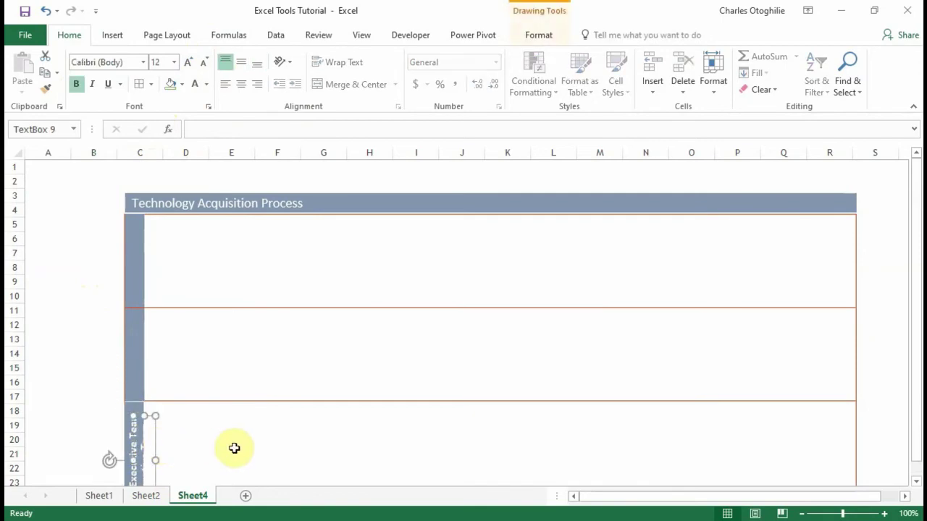
pyautogui.press('Up')
pyautogui.press('Up')
pyautogui.press('Up')
pyautogui.press('Up')
pyautogui.press('Up')
pyautogui.press('Up')
pyautogui.press('Up')
pyautogui.press('Up')
pyautogui.press('Up')
pyautogui.press('Up')
pyautogui.press('Up')
pyautogui.press('Up')
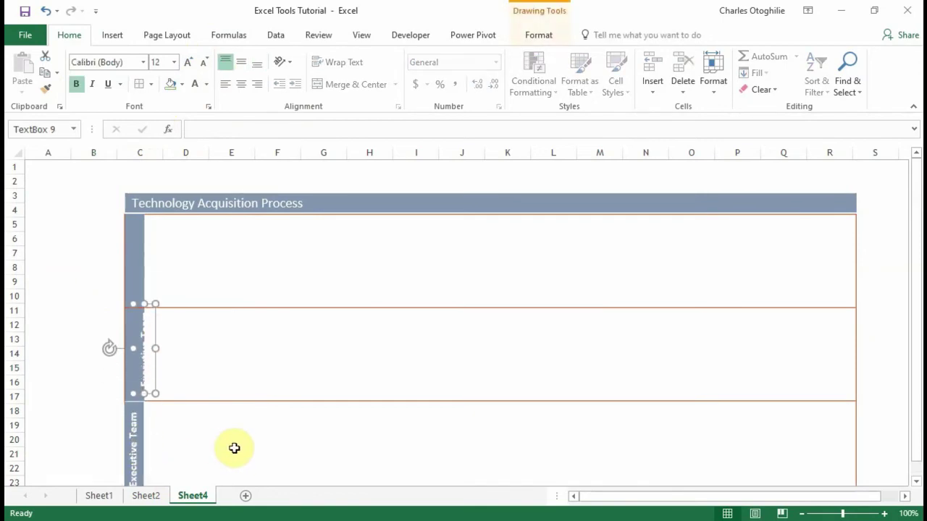
pyautogui.press('Left')
pyautogui.press('Left')
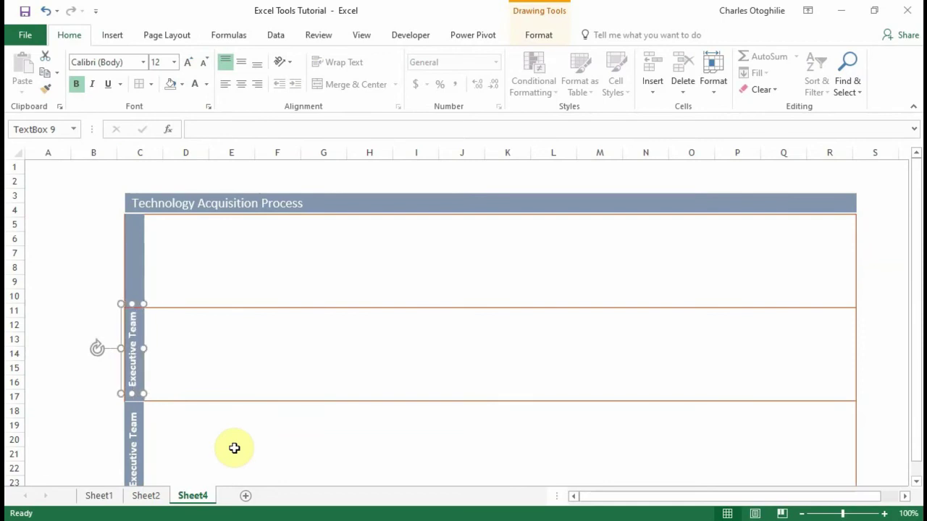
pyautogui.press('Down')
pyautogui.press('Down')
pyautogui.press('Down')
pyautogui.press('Down')
pyautogui.press('Down')
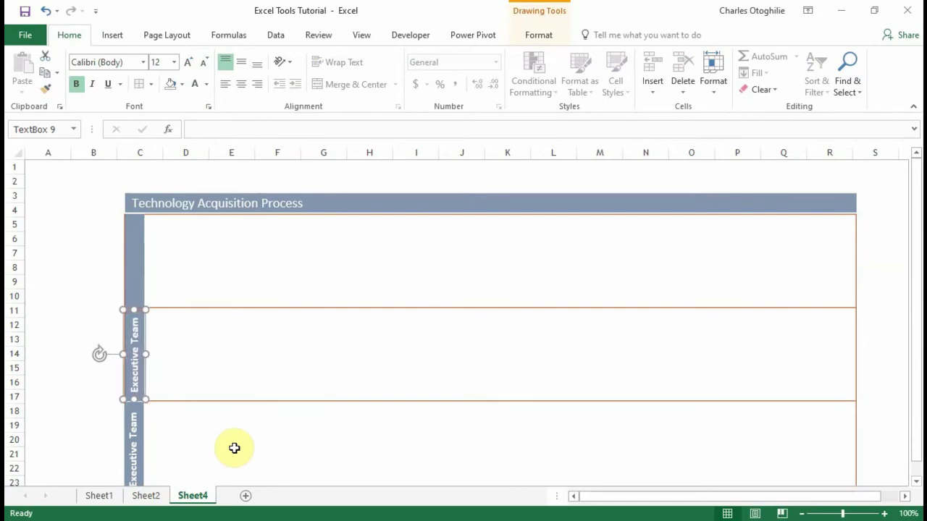
# Step: Place another copy of the label on the first lane's bar and change its text to "Project Team"
pyautogui.hotkey('ctrl', 'v')
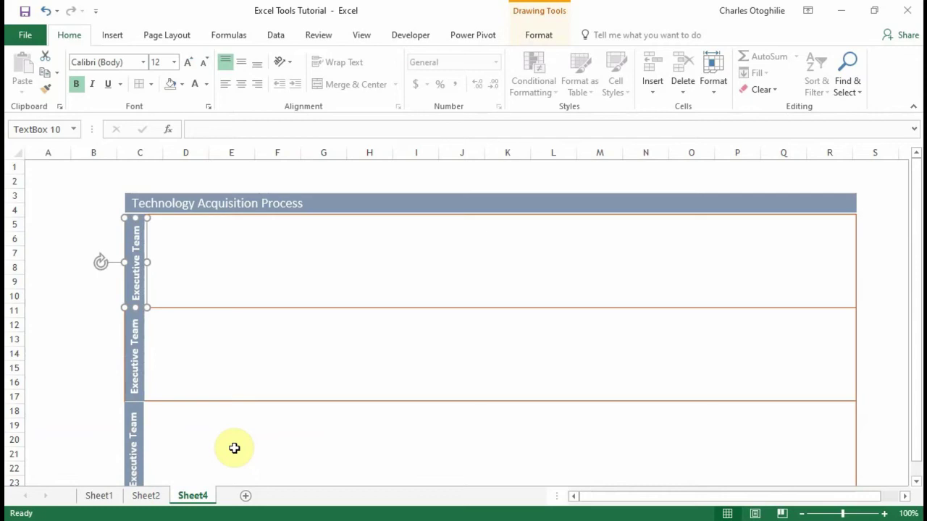
pyautogui.click(78, 209)
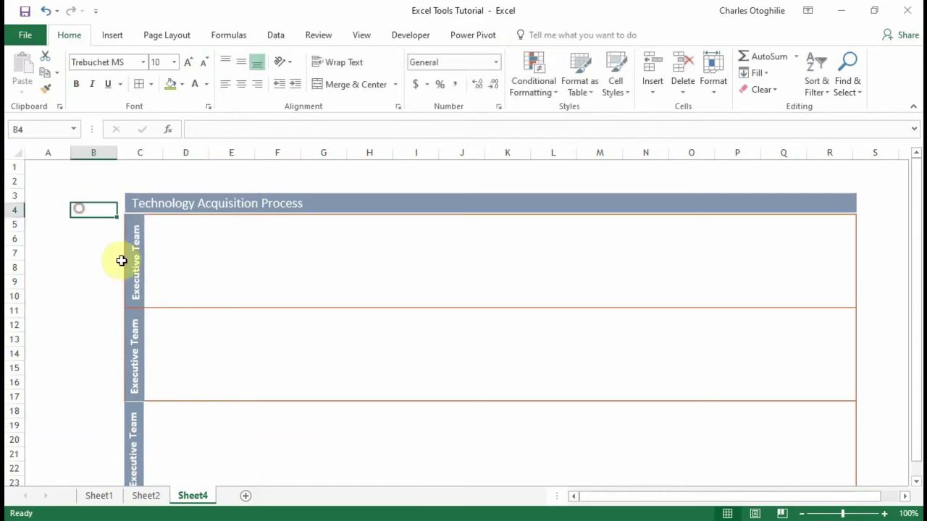
pyautogui.click(138, 253)
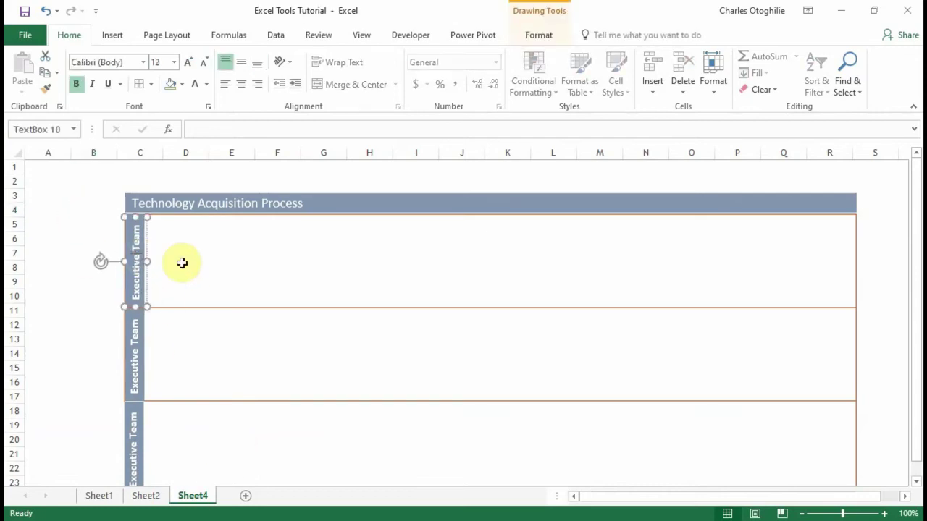
pyautogui.press('BackSpace')
pyautogui.press('BackSpace')
pyautogui.press('BackSpace')
pyautogui.press('BackSpace')
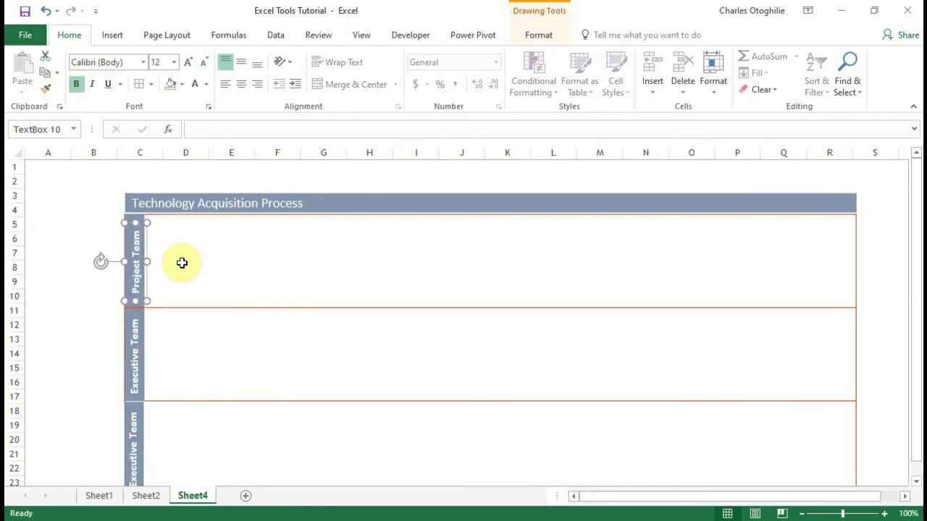
# Step: Replace the second lane's label text with "Business Unit"
pyautogui.click(135, 356)
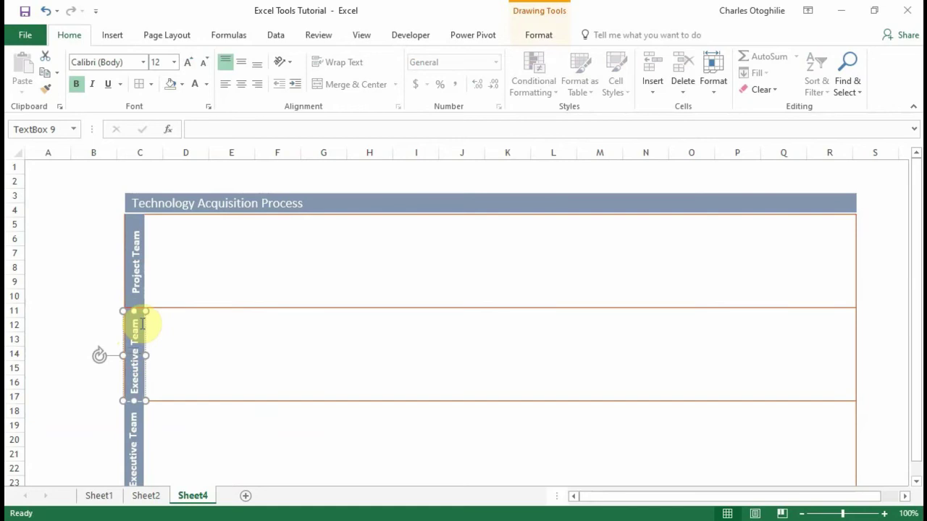
pyautogui.press('BackSpace')
pyautogui.press('BackSpace')
pyautogui.press('BackSpace')
pyautogui.press('BackSpace')
pyautogui.press('BackSpace')
pyautogui.press('BackSpace')
pyautogui.press('BackSpace')
pyautogui.press('BackSpace')
pyautogui.press('BackSpace')
pyautogui.press('BackSpace')
pyautogui.press('BackSpace')
pyautogui.press('BackSpace')
pyautogui.press('BackSpace')
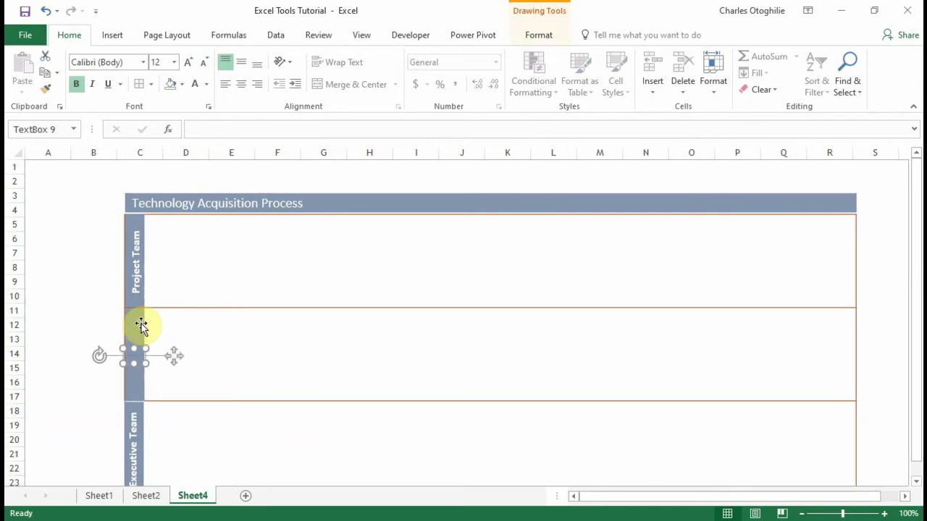
pyautogui.write('Business')
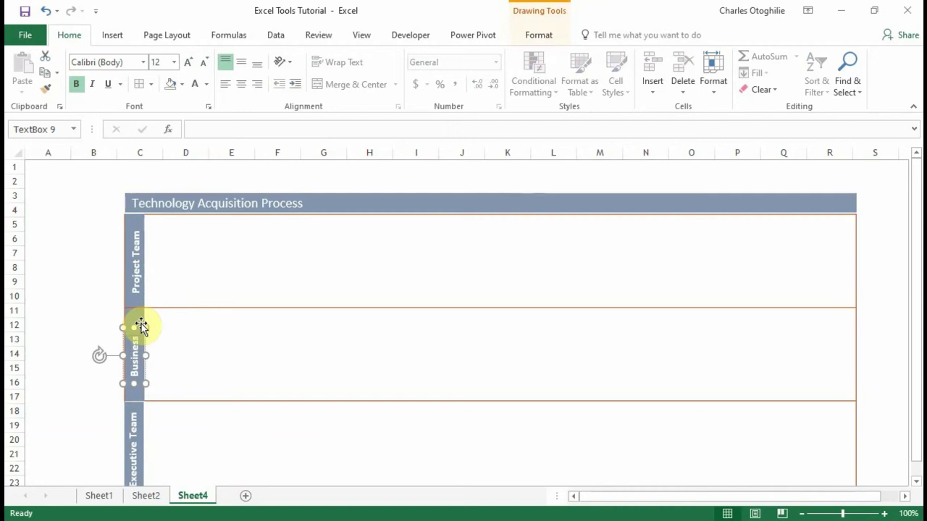
pyautogui.write(' Un')
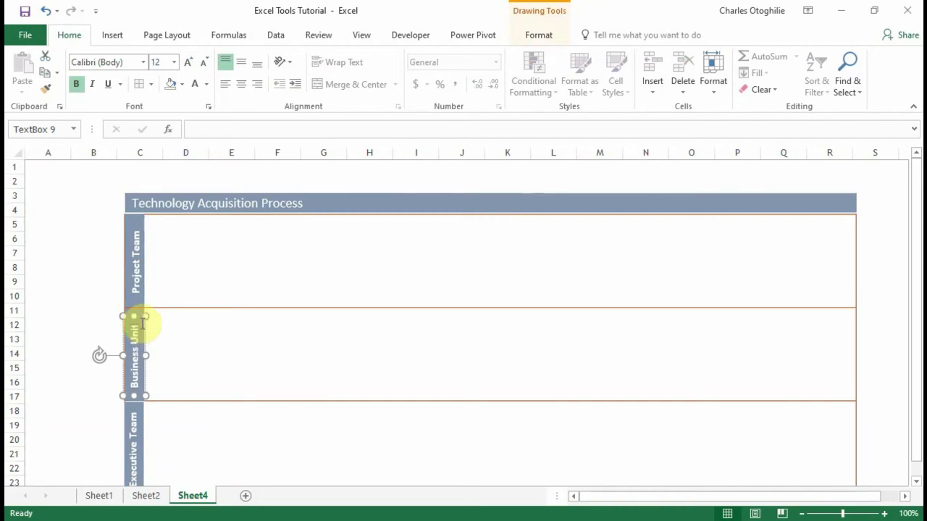
pyautogui.write('it')
pyautogui.click(86, 310)
# Step: Collapse the ribbon so the whole three-lane process map fits on screen
pyautogui.scroll(-2, 454, 135)
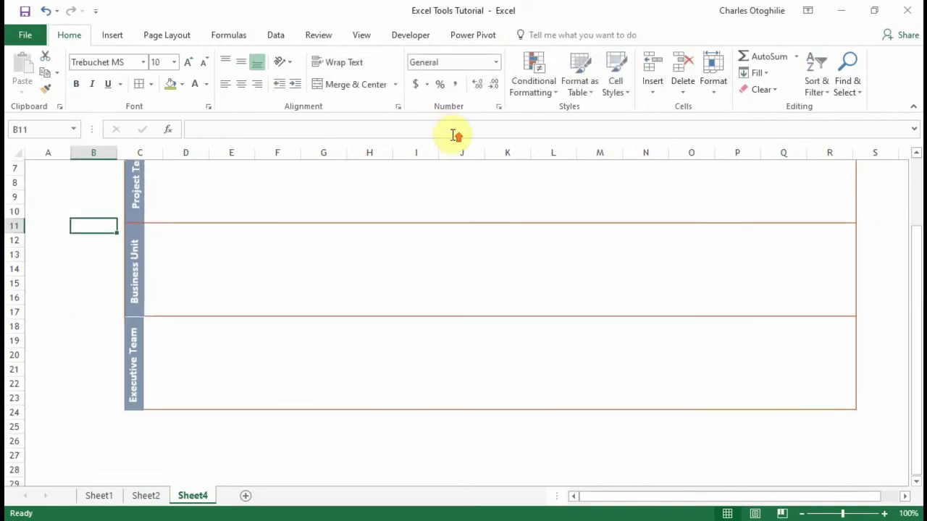
pyautogui.scroll(2, 455, 134)
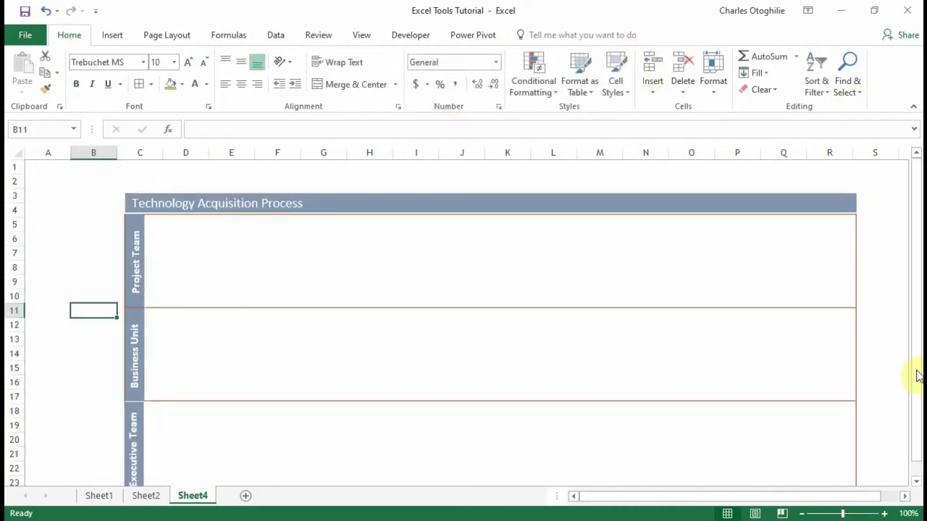
pyautogui.click(913, 109)
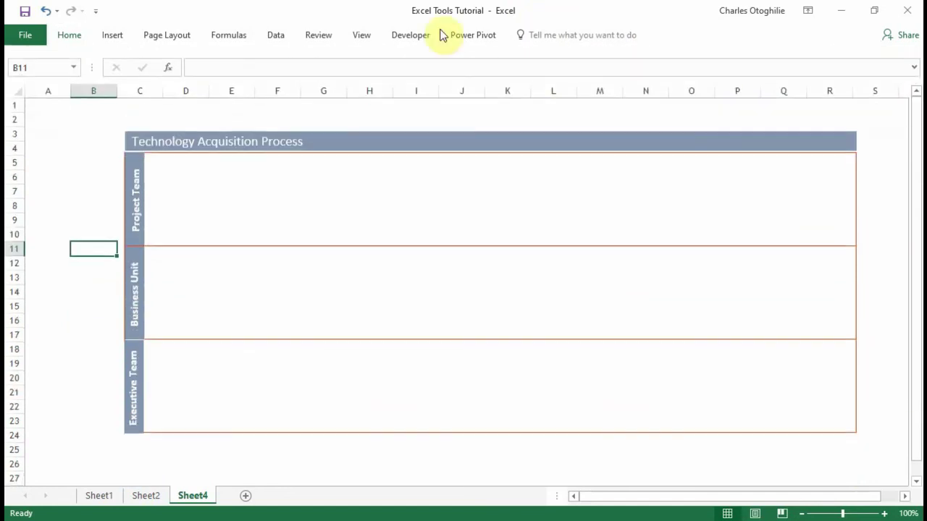
pyautogui.click(80, 138)
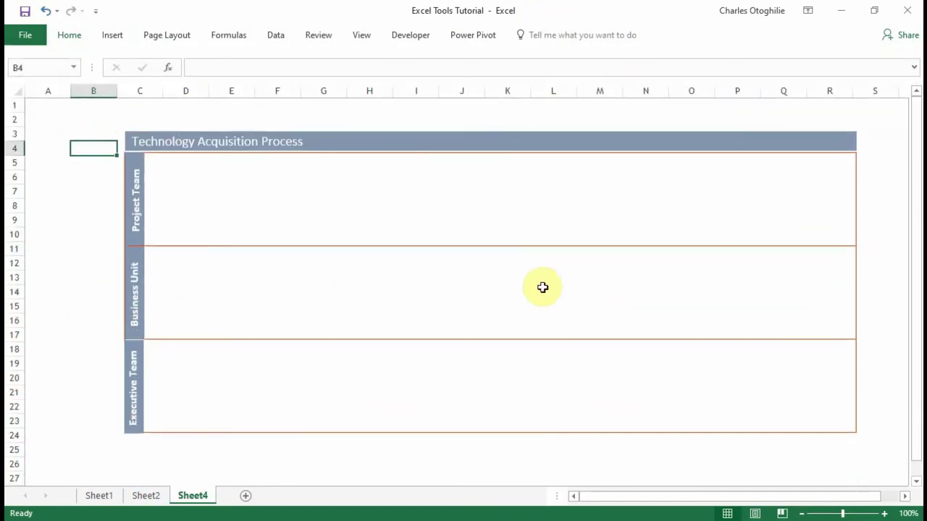
pyautogui.click(72, 347)
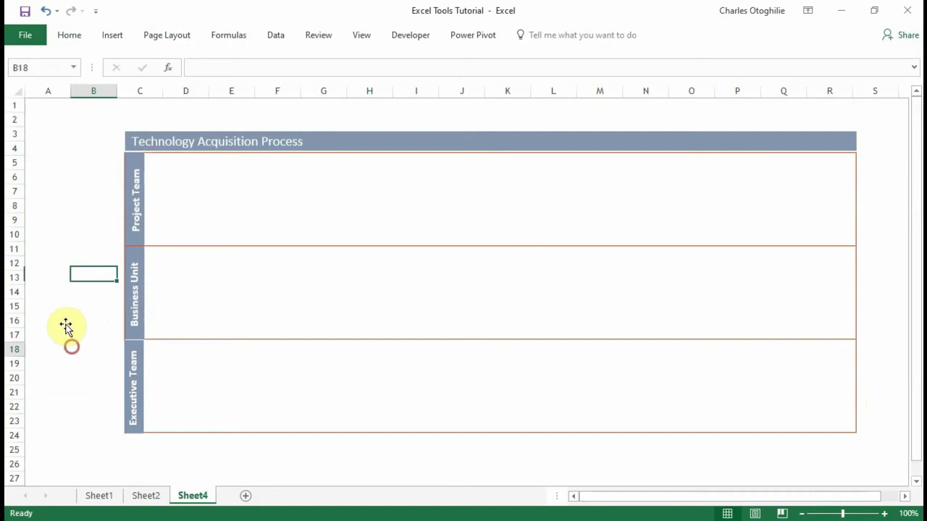
pyautogui.doubleClick(114, 36)
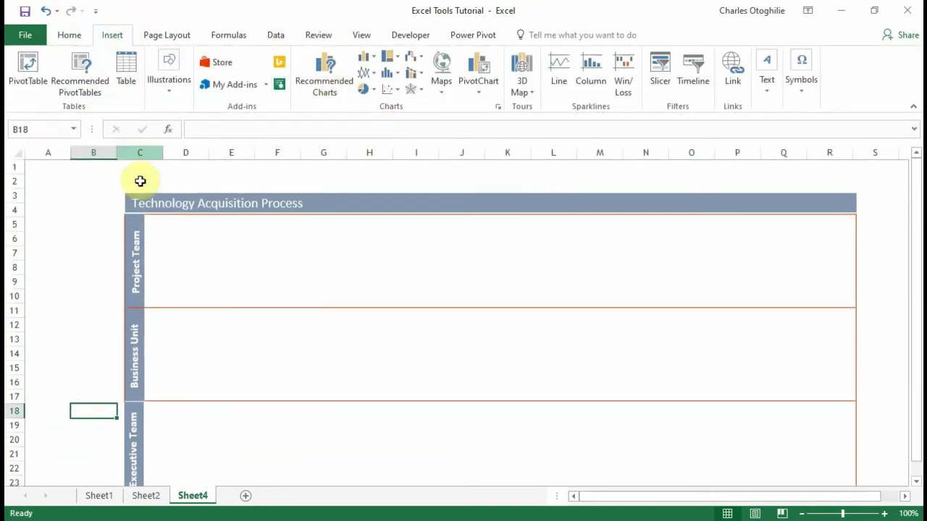
pyautogui.click(913, 114)
pyautogui.click(70, 176)
pyautogui.click(94, 281)
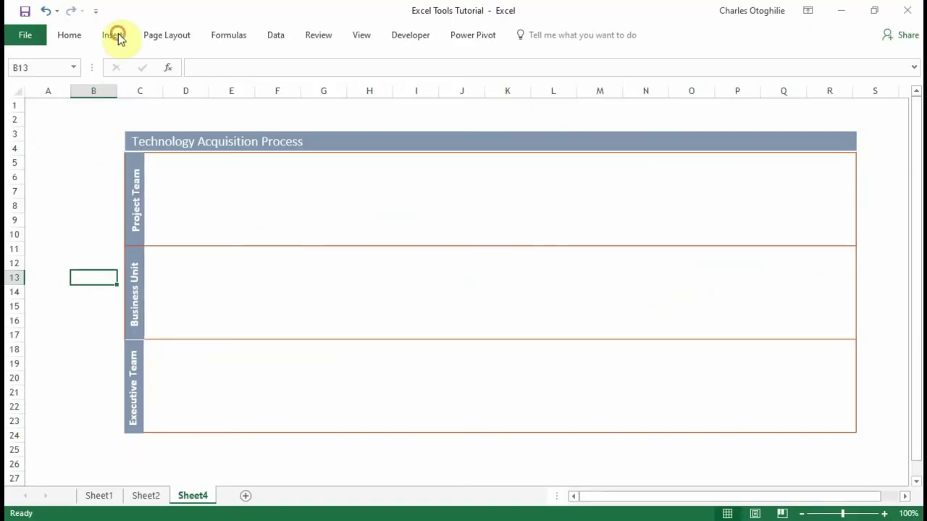
# Step: Draw a flowchart Terminator shape near the start of the Business Unit lane, under columns D–E, and label it "Start"
pyautogui.click(116, 36)
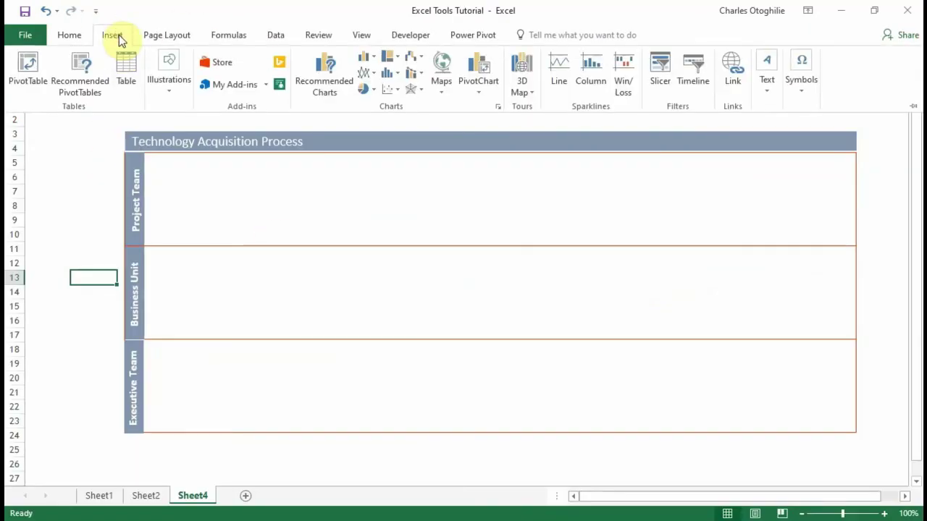
pyautogui.click(169, 79)
pyautogui.click(230, 155)
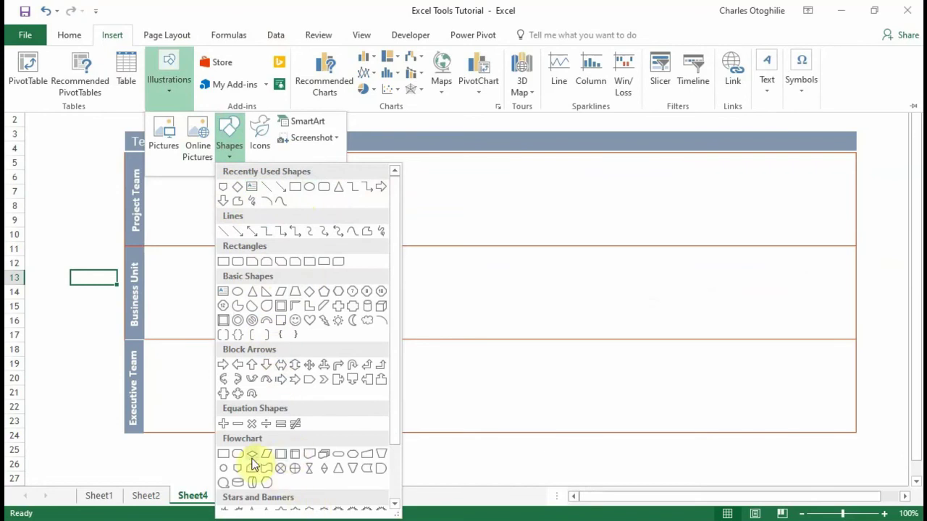
pyautogui.click(335, 459)
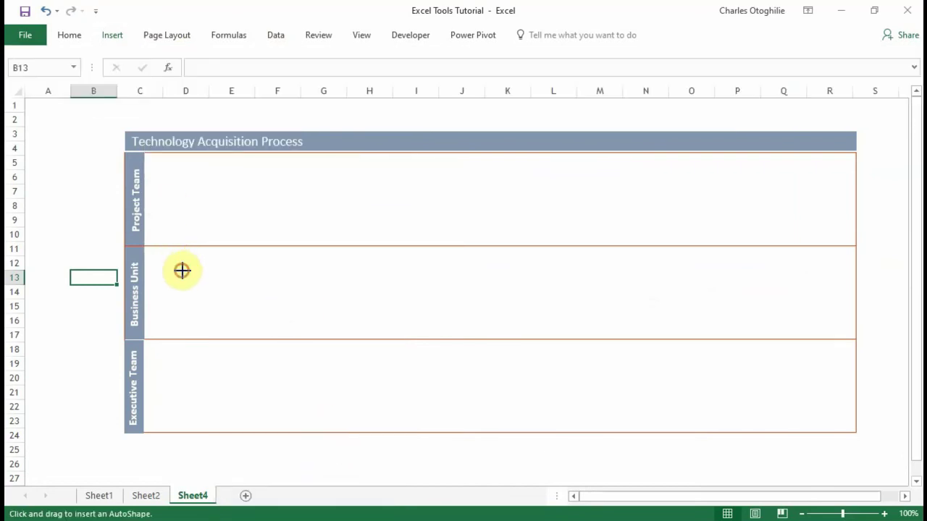
pyautogui.moveTo(182, 270)
pyautogui.mouseDown()
pyautogui.moveTo(239, 299)
pyautogui.moveTo(253, 283)
pyautogui.moveTo(242, 293)
pyautogui.mouseUp()
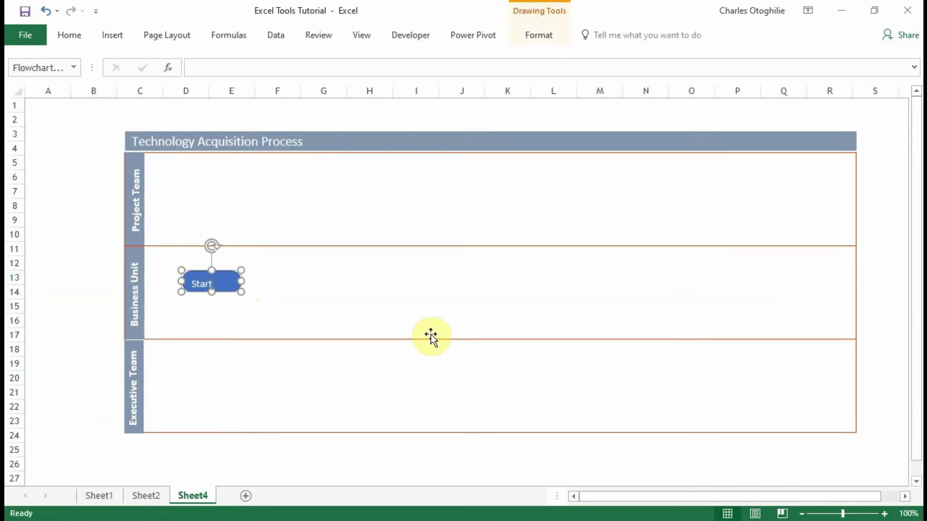
pyautogui.click(109, 276)
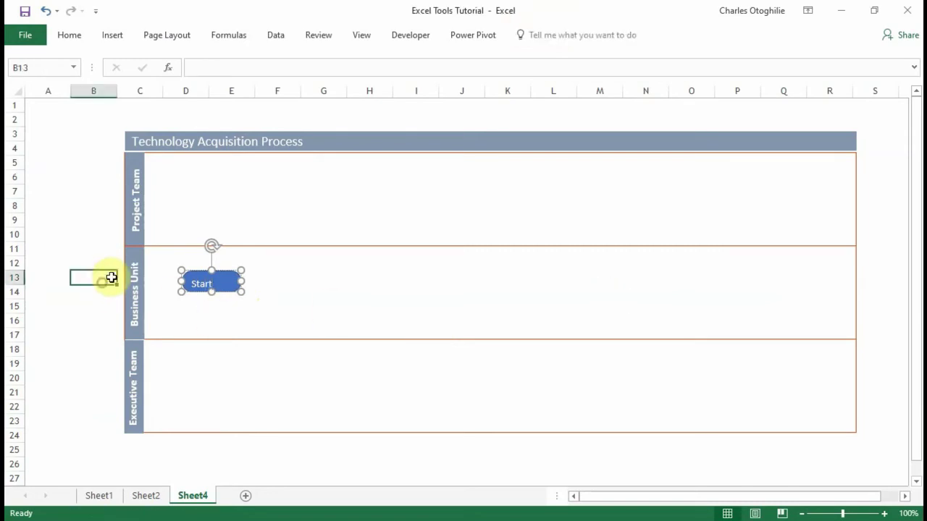
# Step: Center the "Start" shape's text horizontally and vertically and increase its font size to 14
pyautogui.click(238, 291)
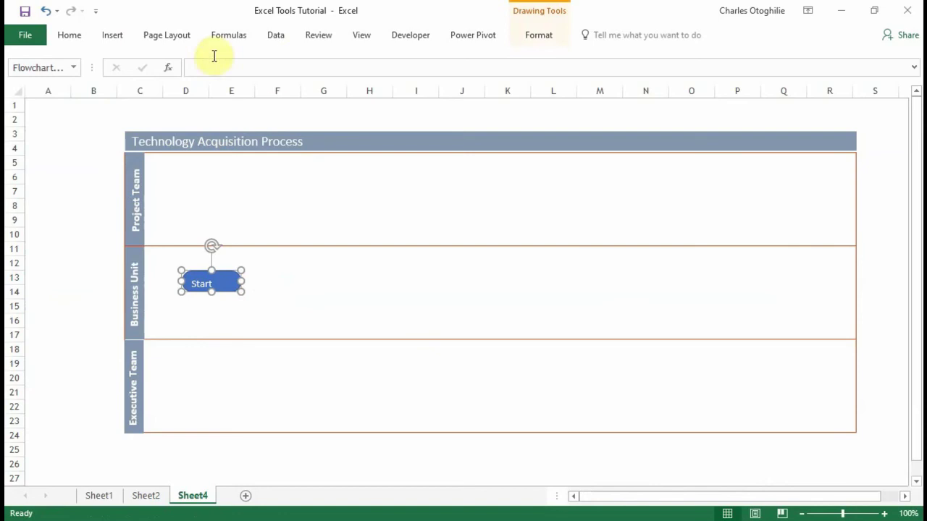
pyautogui.click(69, 37)
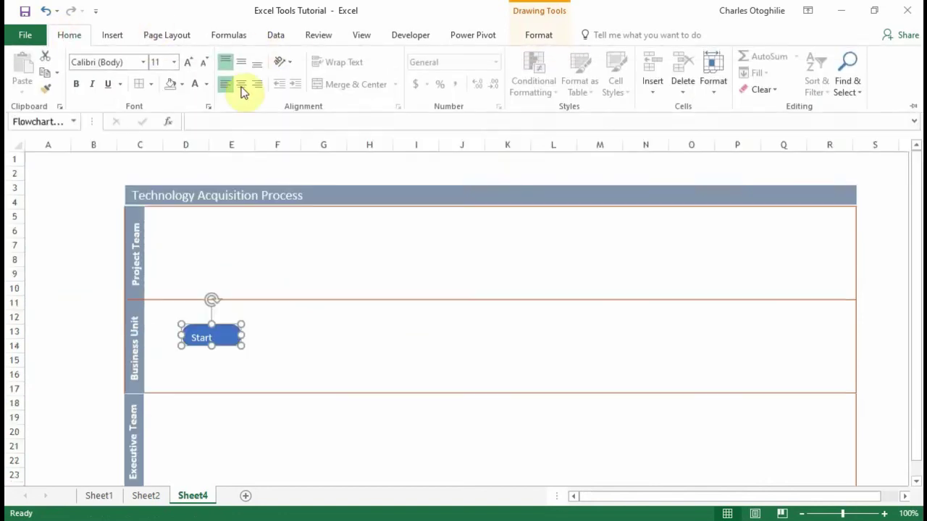
pyautogui.click(240, 64)
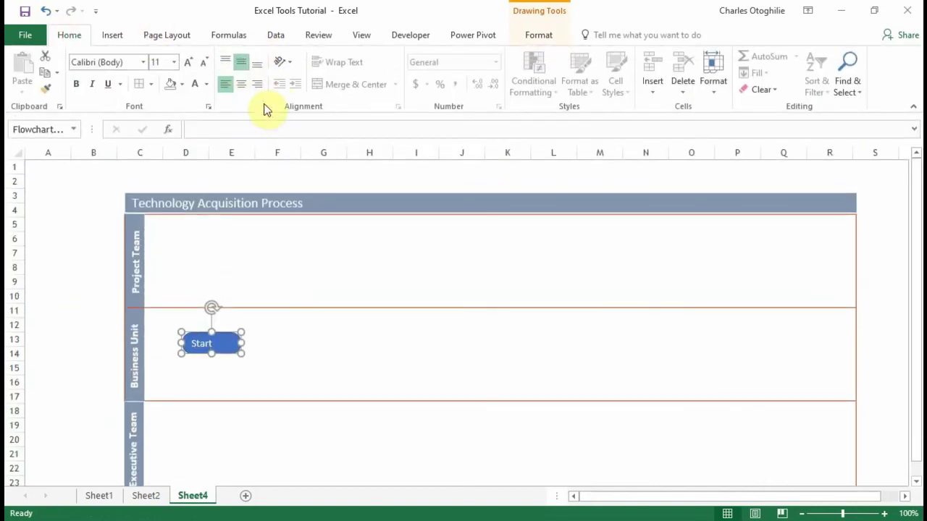
pyautogui.click(241, 84)
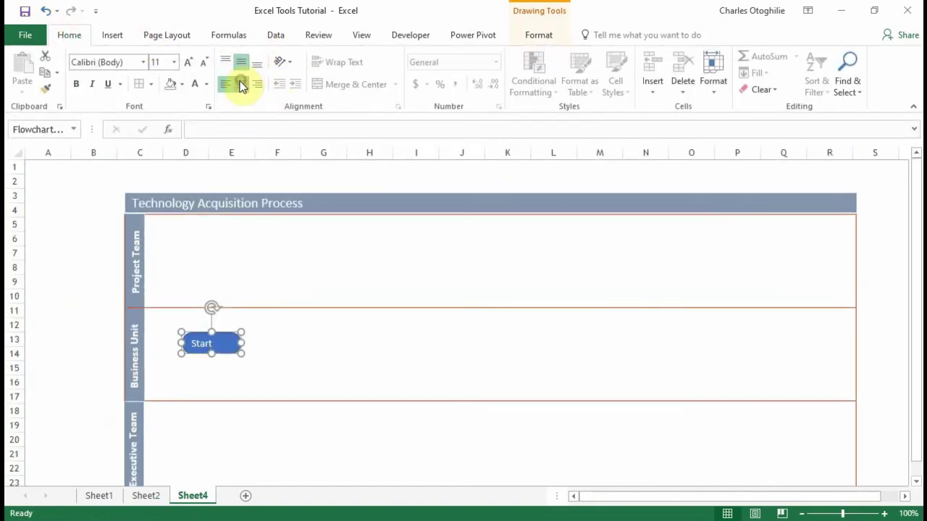
pyautogui.click(187, 63)
pyautogui.click(187, 64)
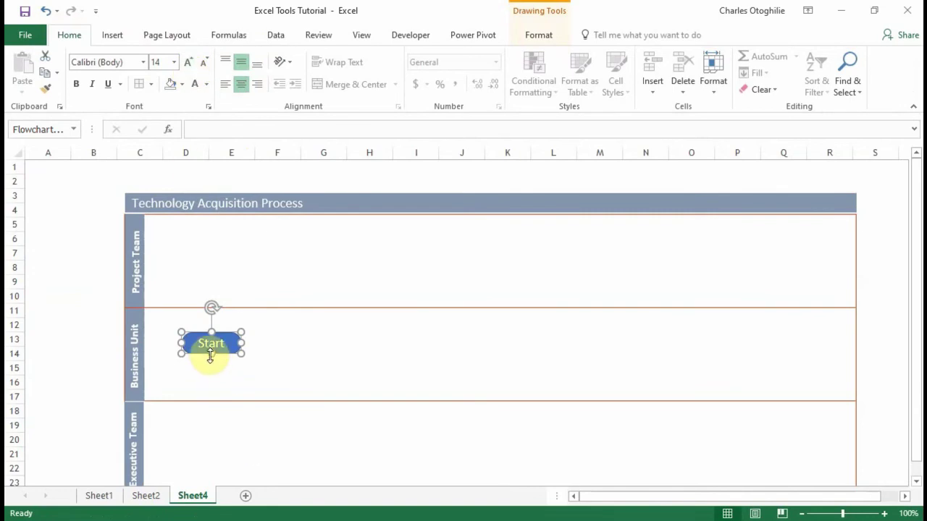
# Step: Reduce the "Start" shape's height slightly and nudge it close to the Business Unit label bar
pyautogui.moveTo(210, 356); pyautogui.dragTo(211, 350)
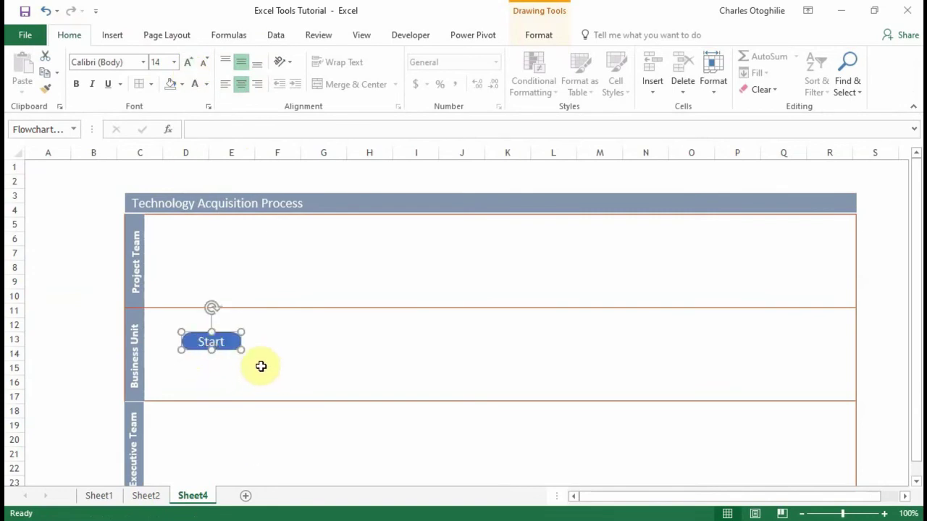
pyautogui.press('Left')
pyautogui.press('Left')
pyautogui.press('Left')
pyautogui.press('Left')
pyautogui.press('Left')
pyautogui.press('Left')
pyautogui.press('Left')
pyautogui.press('Left')
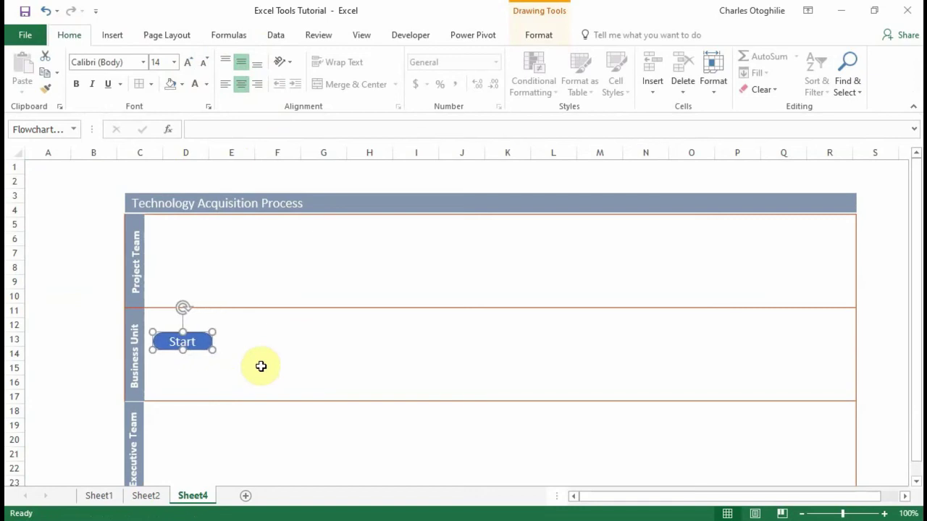
pyautogui.press('Left')
# Step: Duplicate the "Start" shape, place the copy at the far end of the Executive Team lane, and change its text to "End"
pyautogui.hotkey('ctrl', 'd')
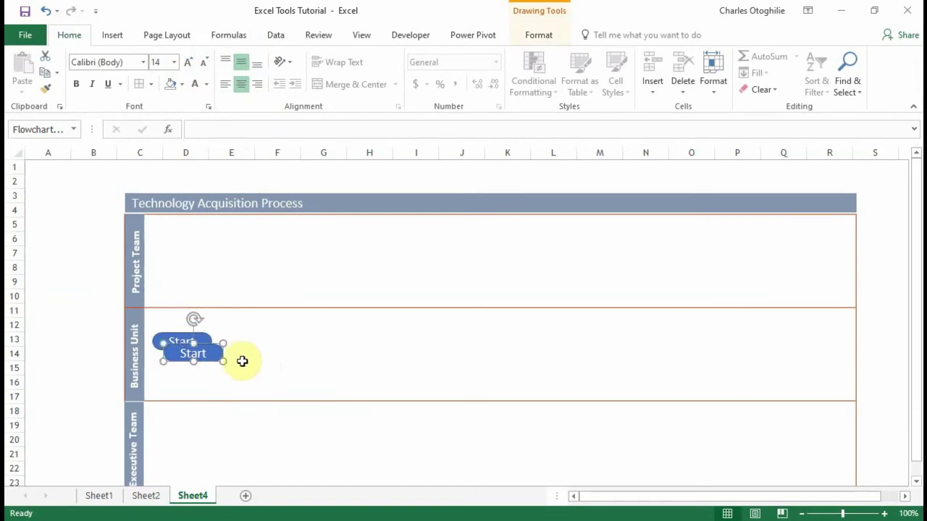
pyautogui.moveTo(204, 361); pyautogui.dragTo(818, 242)
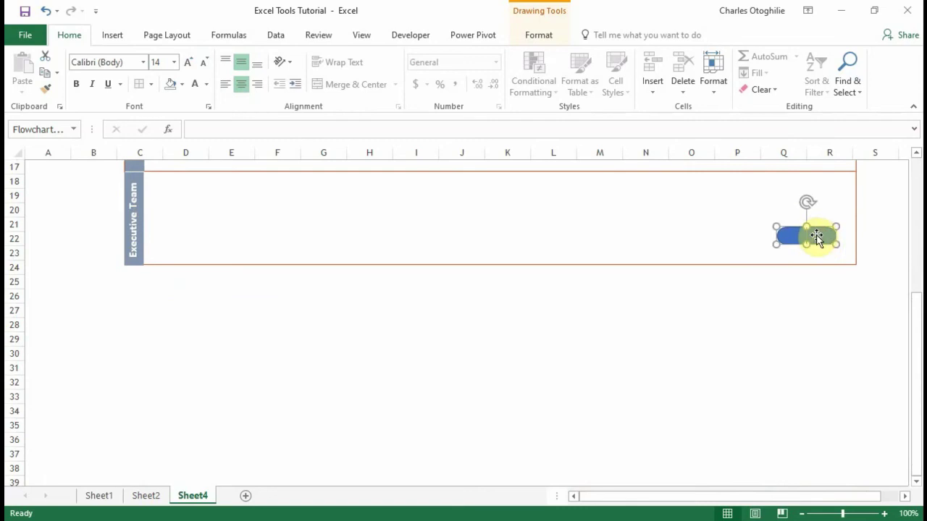
pyautogui.click(607, 409)
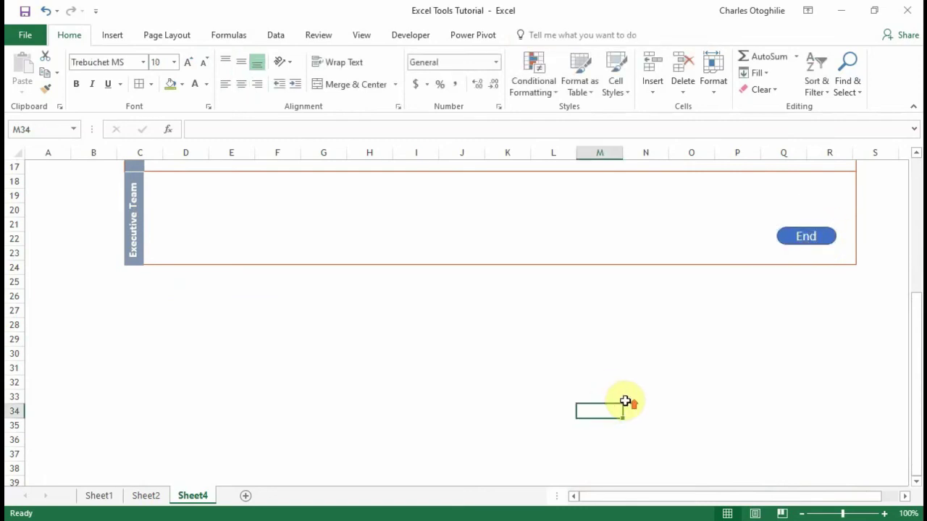
pyautogui.scroll(5, 575, 400)
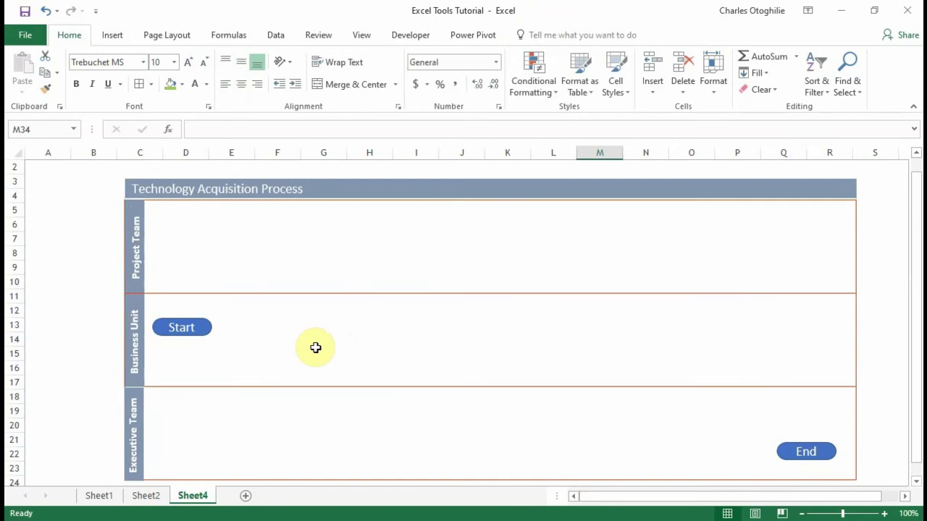
# Step: Check the reference map in PowerPoint, then add a rectangle about 1.29" wide and 0.73" high beside "Start" in Excel's Business Unit lane
pyautogui.hotkey('alt', 'Tab')
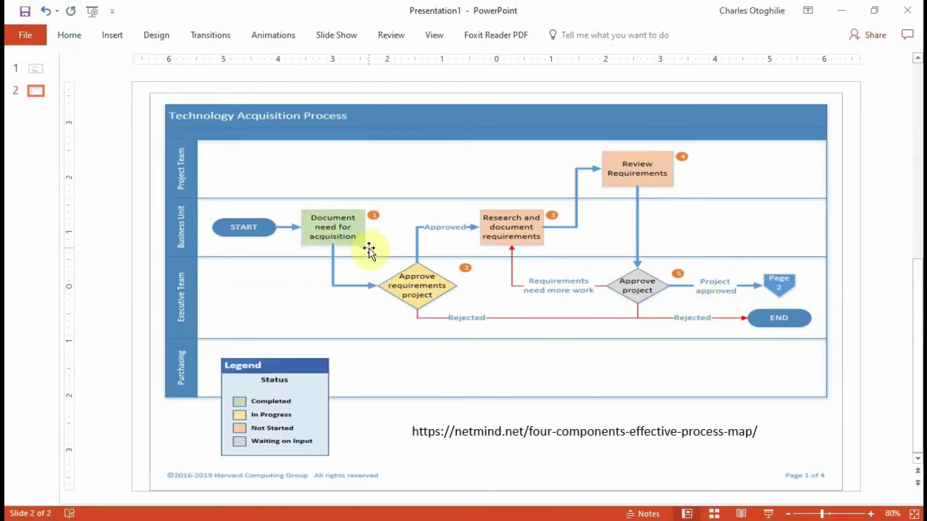
pyautogui.hotkey('alt', 'Tab')
pyautogui.hotkey('alt', 'Tab')
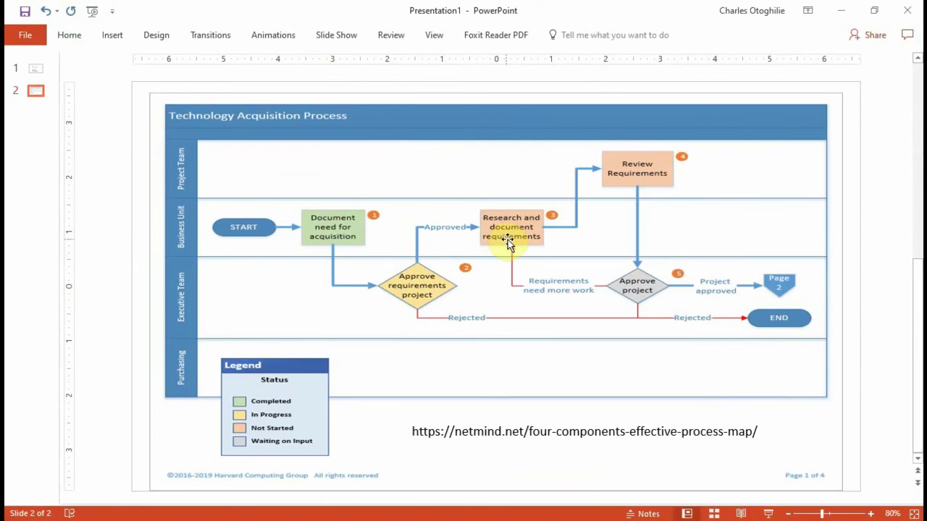
pyautogui.hotkey('alt', 'Tab')
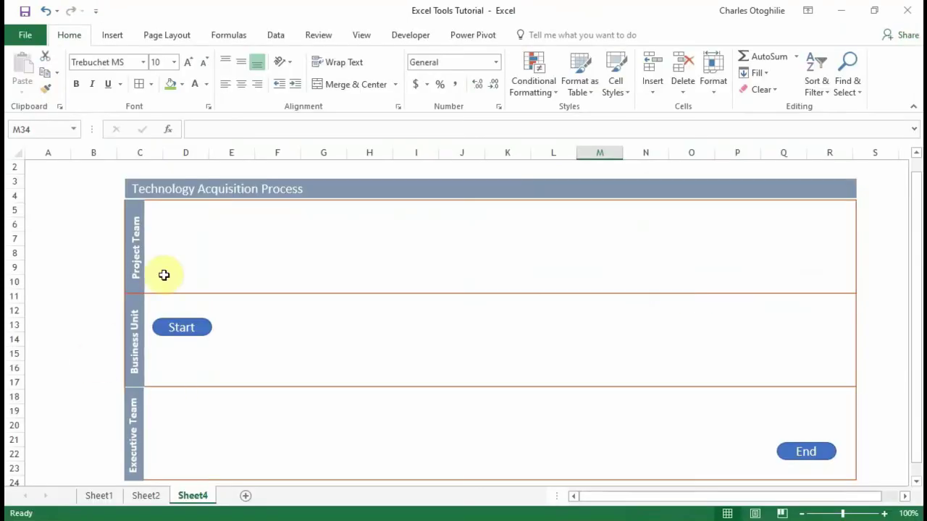
pyautogui.click(116, 35)
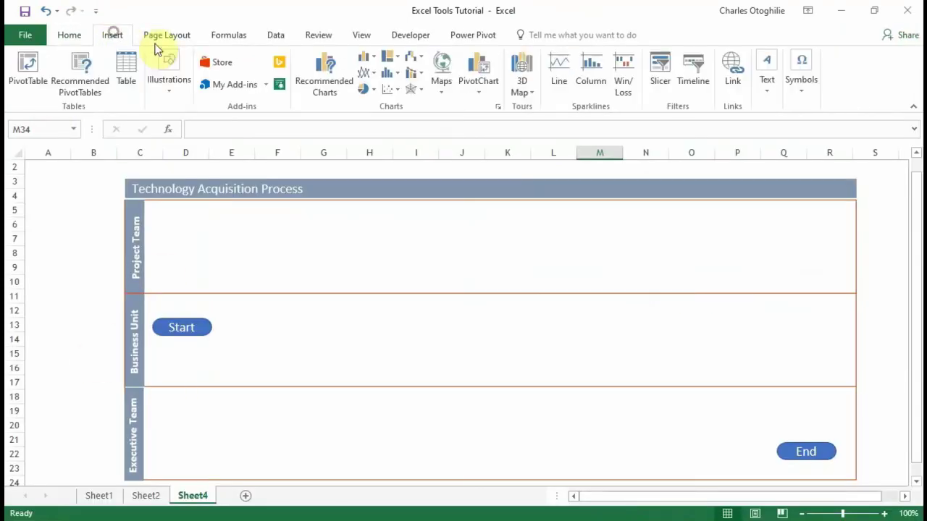
pyautogui.click(177, 88)
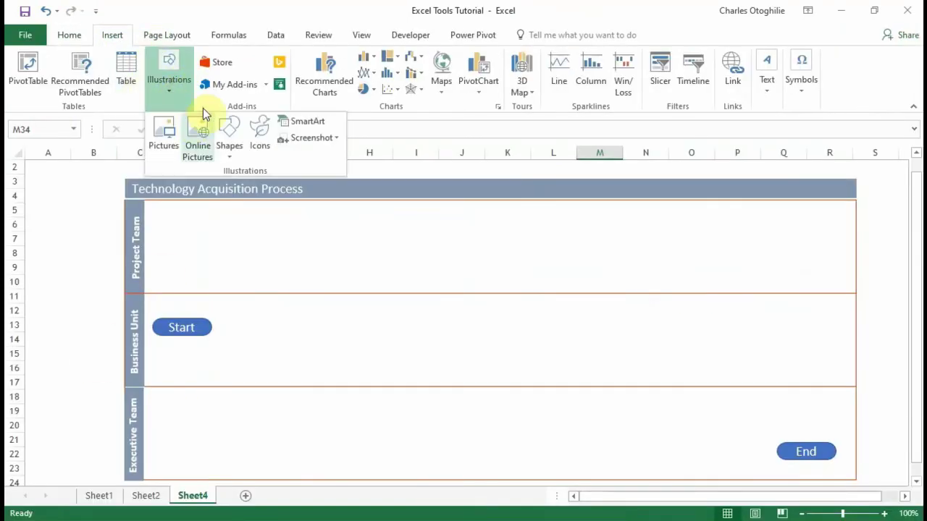
pyautogui.click(229, 130)
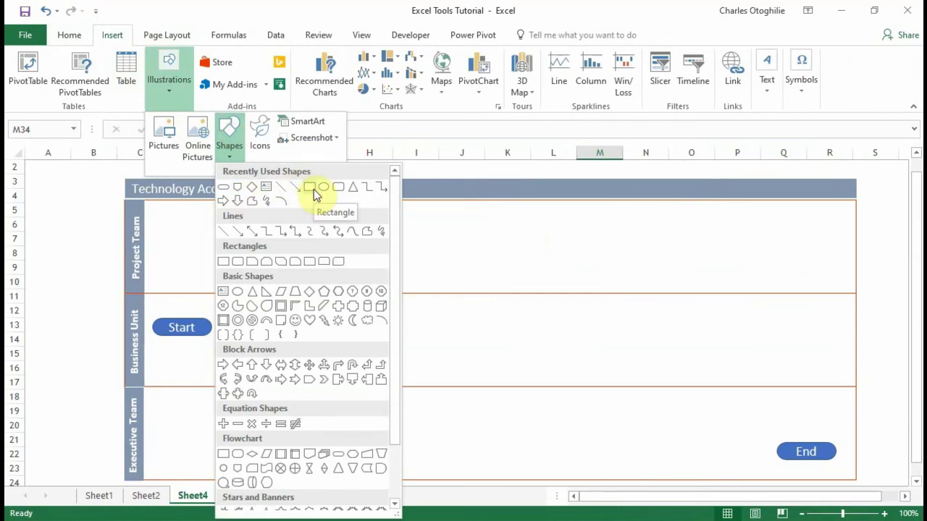
pyautogui.click(314, 189)
pyautogui.click(248, 251)
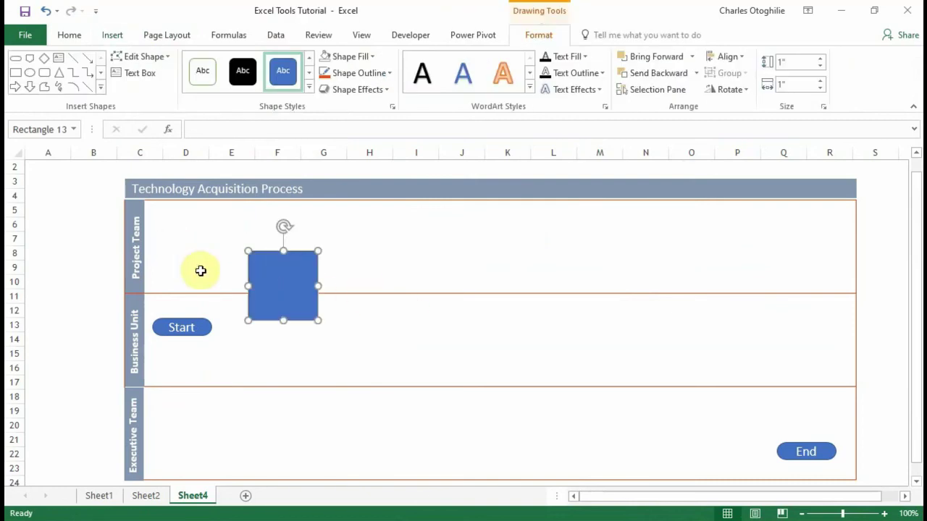
pyautogui.moveTo(283, 321); pyautogui.dragTo(342, 334)
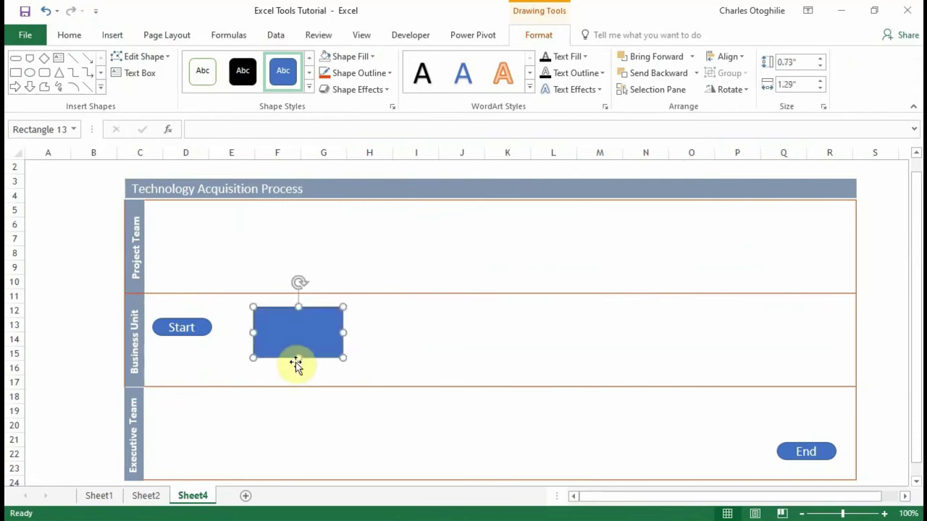
# Step: Increase the rectangle's height to about 0.85" and place one copy in the Project Team lane and another in the Executive Team lane
pyautogui.moveTo(297, 358); pyautogui.dragTo(505, 249)
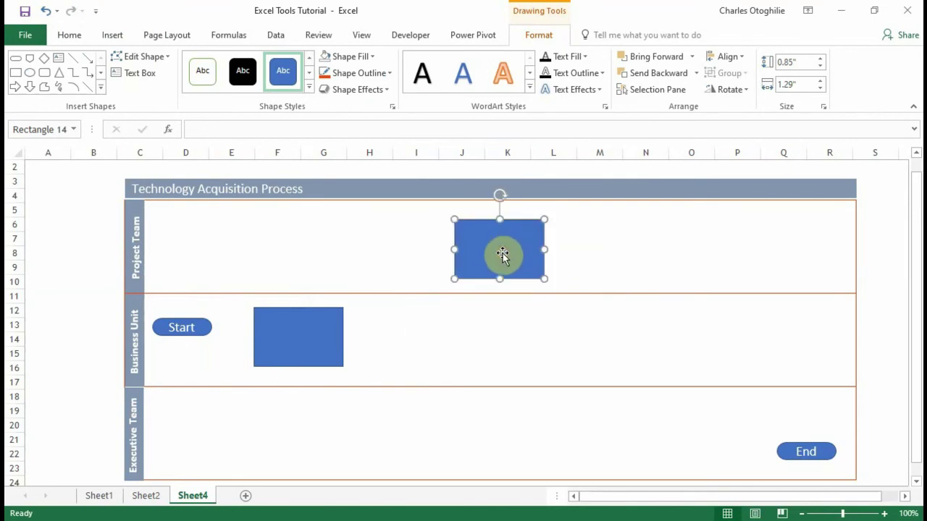
pyautogui.hotkey('ctrl', 'd')
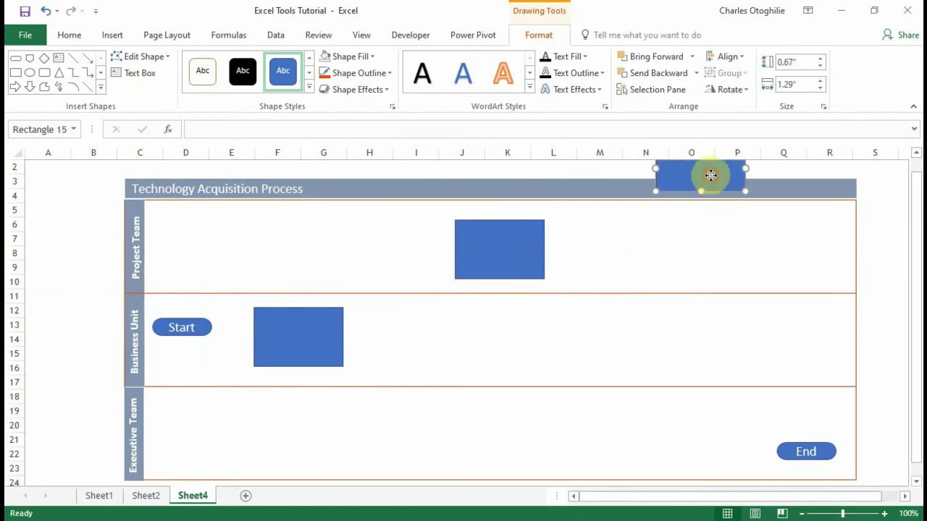
pyautogui.moveTo(710, 175); pyautogui.dragTo(541, 448)
# Step: Following the PowerPoint reference, move the Executive Team rectangle to the Business Unit lane under columns J–L and the Project Team rectangle under M–N
pyautogui.hotkey('alt', 'Tab')
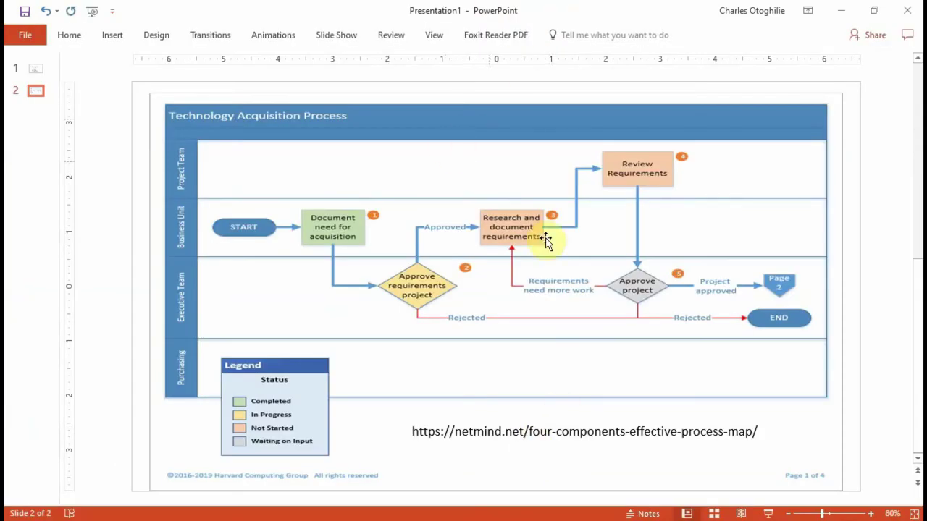
pyautogui.hotkey('alt', 'Tab')
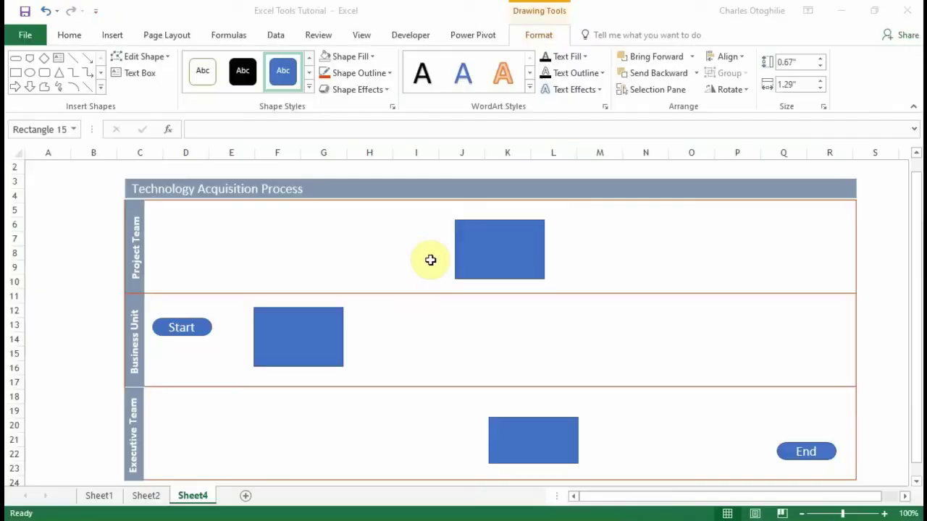
pyautogui.moveTo(517, 428); pyautogui.dragTo(504, 370)
pyautogui.click(503, 319)
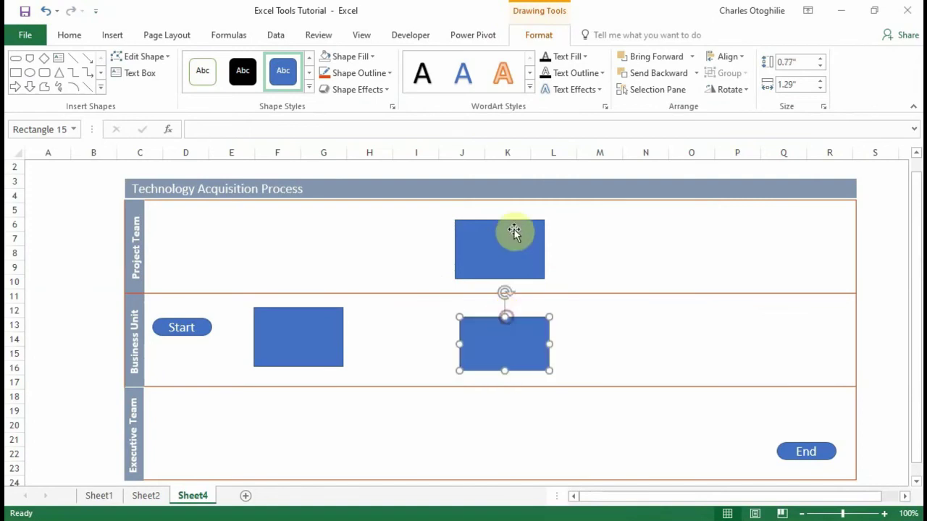
pyautogui.moveTo(514, 245); pyautogui.dragTo(620, 244)
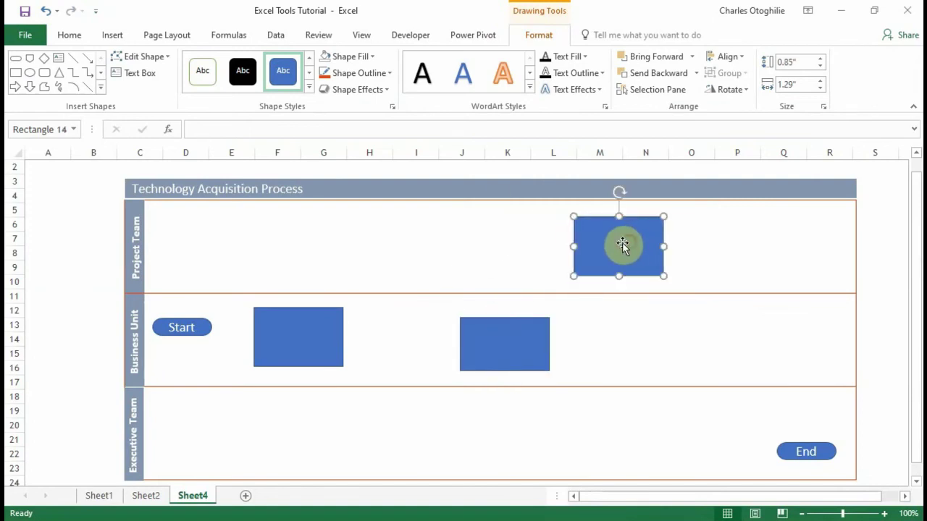
# Step: Following the PowerPoint reference, draw a diamond about 1.69" by 1.23" in the Executive Team lane and place a copy under columns L–N
pyautogui.hotkey('alt', 'Tab')
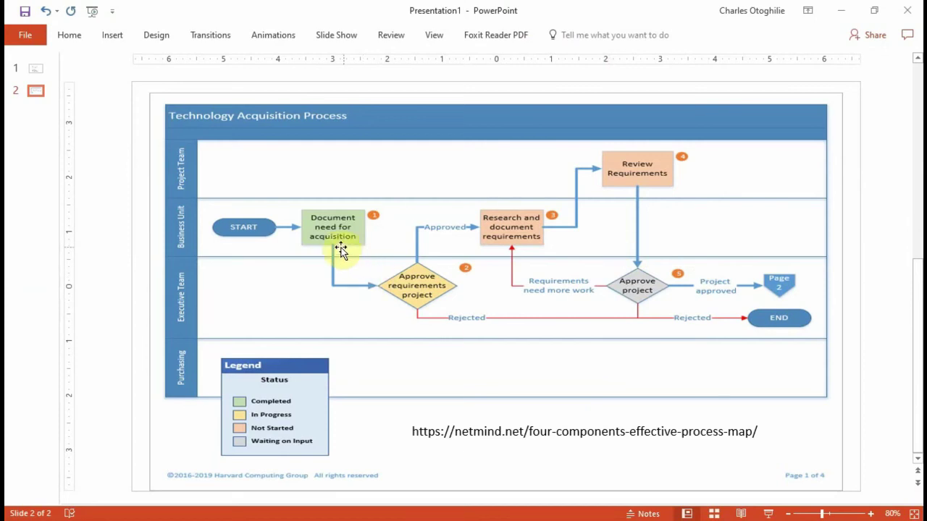
pyautogui.hotkey('alt', 'Tab')
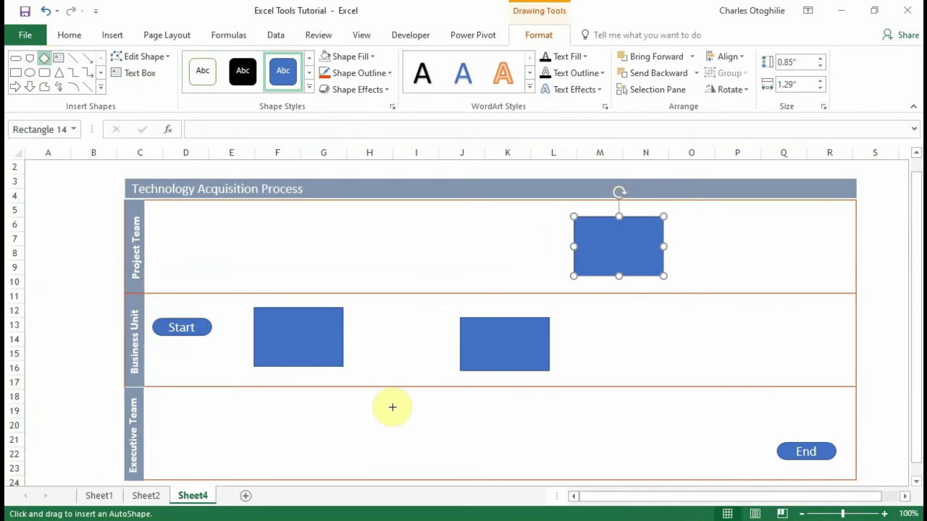
pyautogui.hotkey('alt', 'Tab')
pyautogui.hotkey('alt', 'Tab')
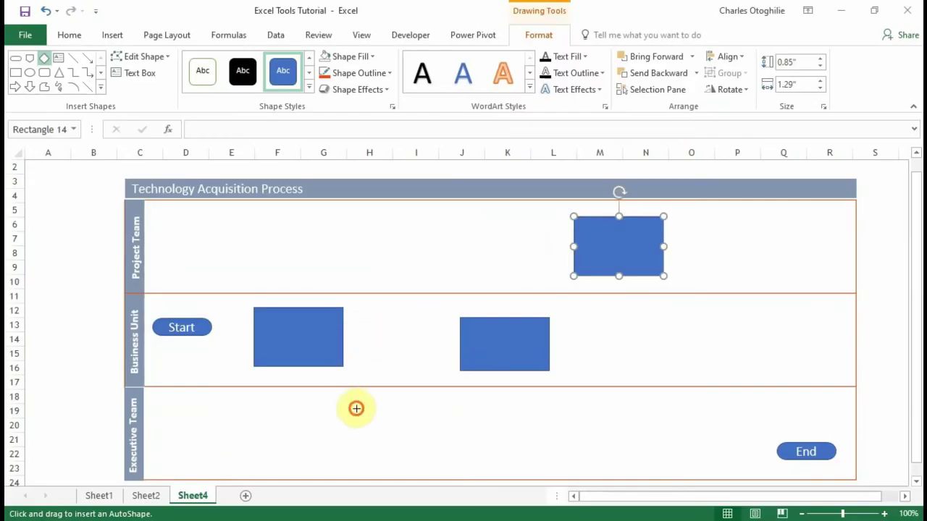
pyautogui.moveTo(356, 407); pyautogui.dragTo(471, 335)
pyautogui.moveTo(399, 315); pyautogui.dragTo(389, 290)
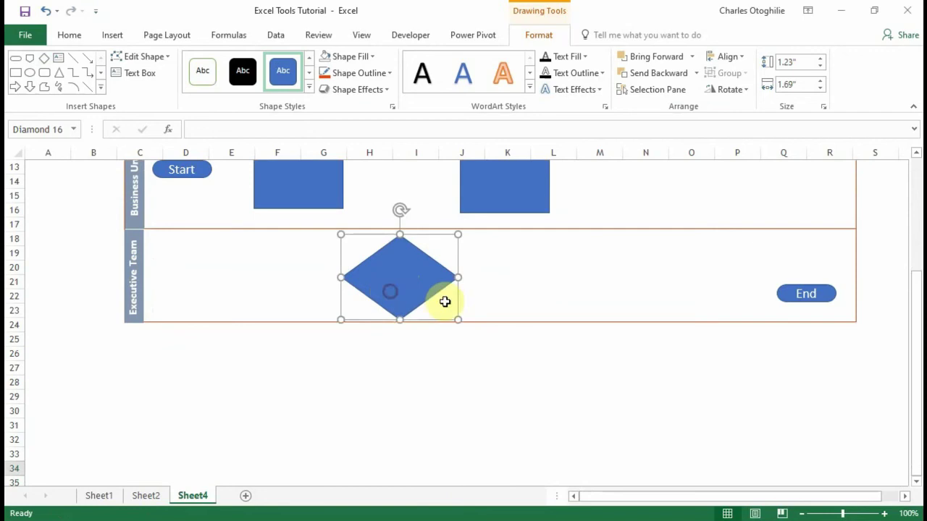
pyautogui.scroll(4, 451, 300)
pyautogui.moveTo(424, 458); pyautogui.dragTo(618, 437)
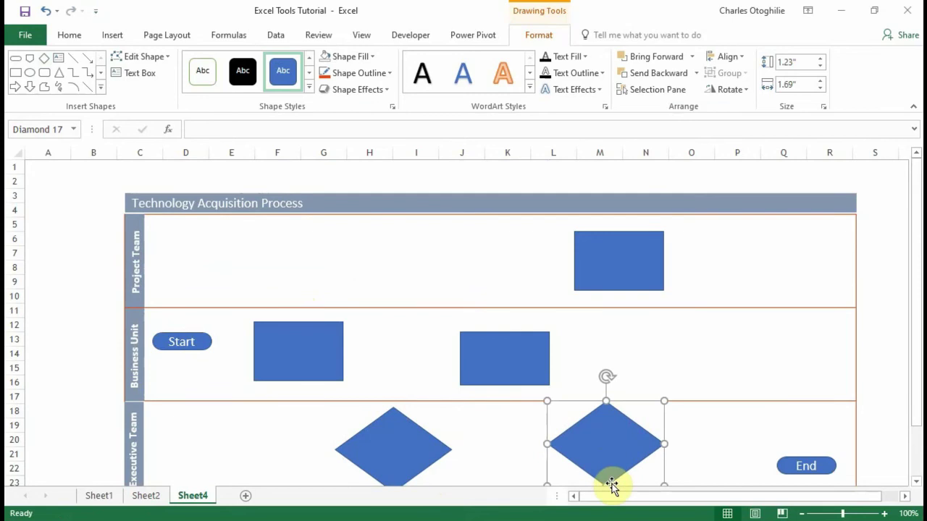
# Step: Shrink the second diamond in the Executive Team lane to about 1.24" wide and 0.73" high
pyautogui.moveTo(607, 400); pyautogui.dragTo(607, 435)
pyautogui.moveTo(543, 463); pyautogui.dragTo(608, 433)
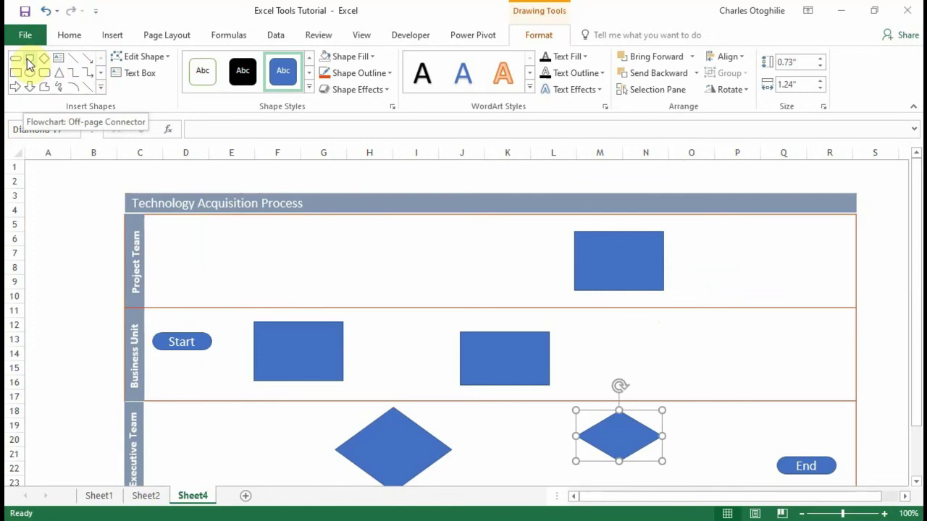
# Step: Draw an off-page connector about 0.56" by 0.4" above "End" in the Executive Team lane and remove its outline
pyautogui.click(31, 59)
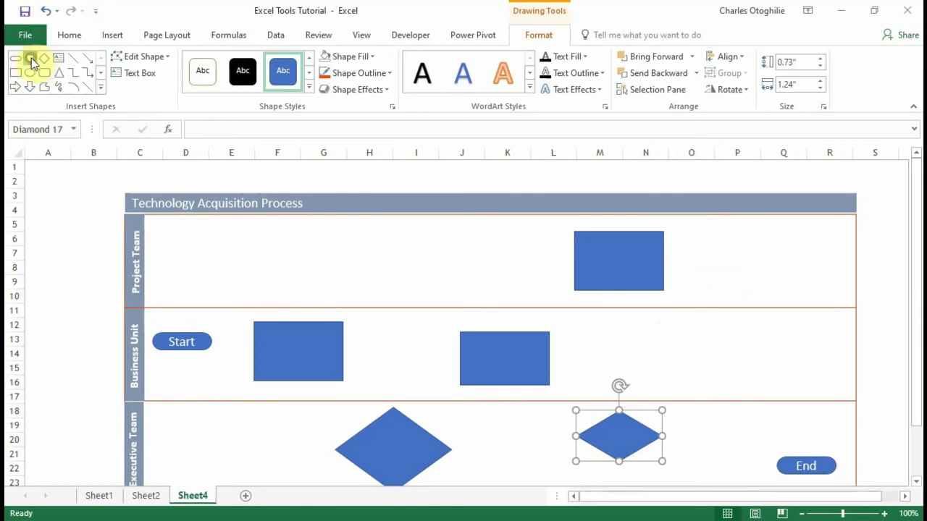
pyautogui.moveTo(782, 417)
pyautogui.mouseDown()
pyautogui.moveTo(830, 463)
pyautogui.moveTo(790, 428)
pyautogui.moveTo(817, 414)
pyautogui.moveTo(798, 416)
pyautogui.mouseUp()
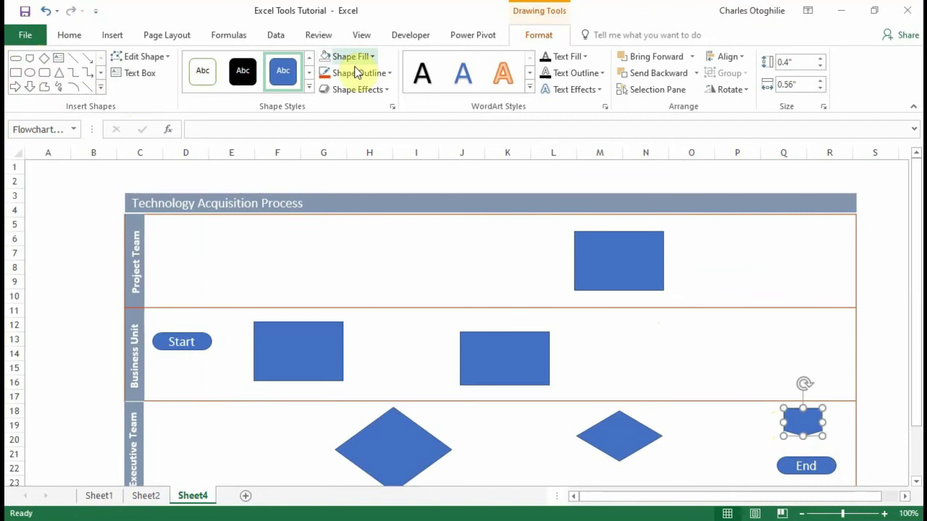
pyautogui.click(395, 76)
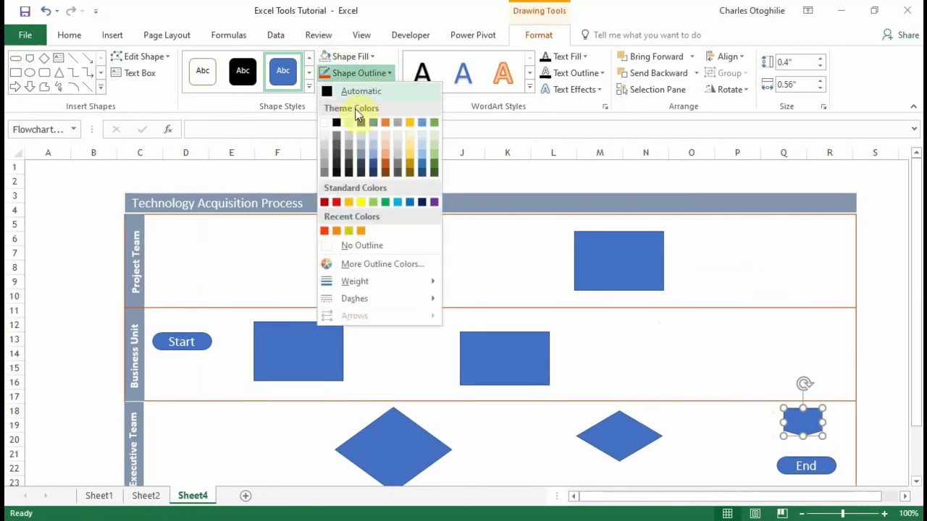
pyautogui.click(355, 244)
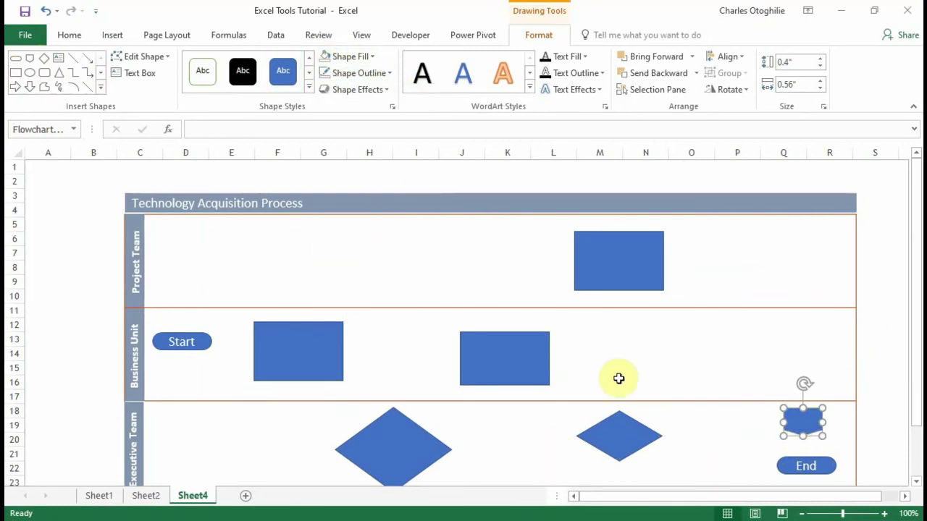
# Step: Remove the outline from the three process rectangles in the Business Unit and Project Team lanes
pyautogui.click(478, 365)
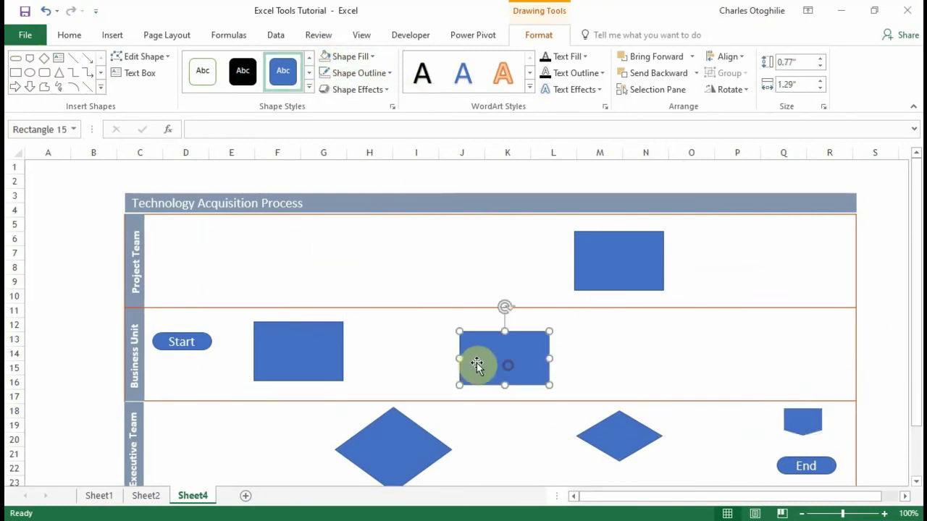
pyautogui.keyDown('ctrl'); pyautogui.click(307, 340); pyautogui.keyUp('ctrl')
pyautogui.keyDown('ctrl'); pyautogui.click(623, 278); pyautogui.keyUp('ctrl')
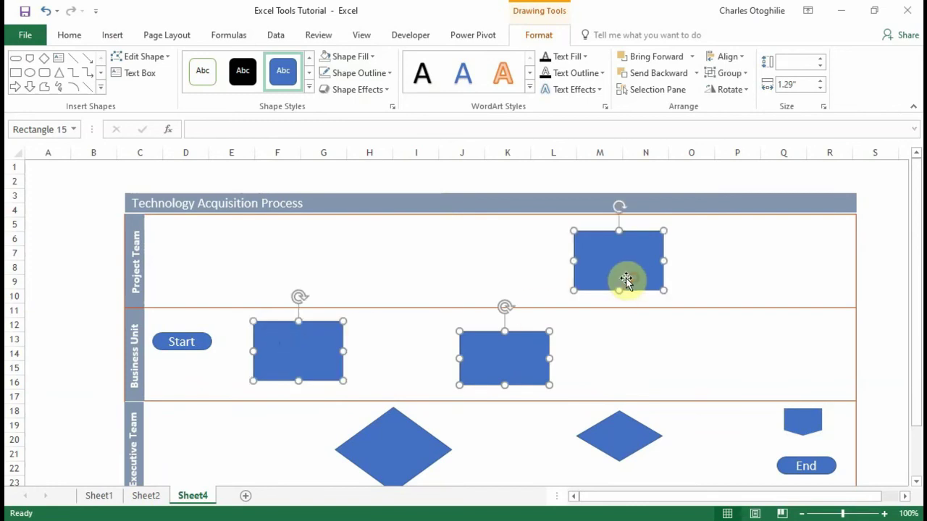
pyautogui.click(94, 196)
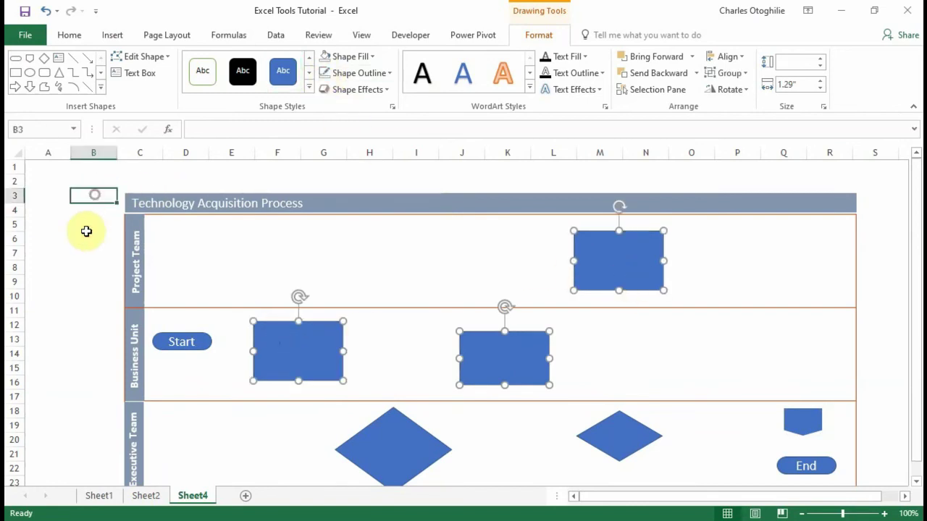
pyautogui.click(91, 296)
pyautogui.click(876, 282)
pyautogui.scroll(-2, 869, 293)
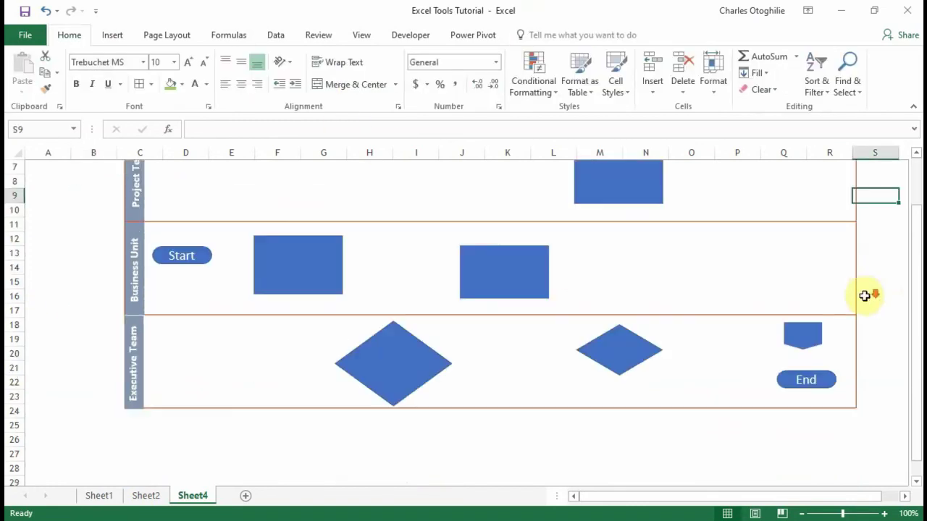
pyautogui.scroll(2, 218, 290)
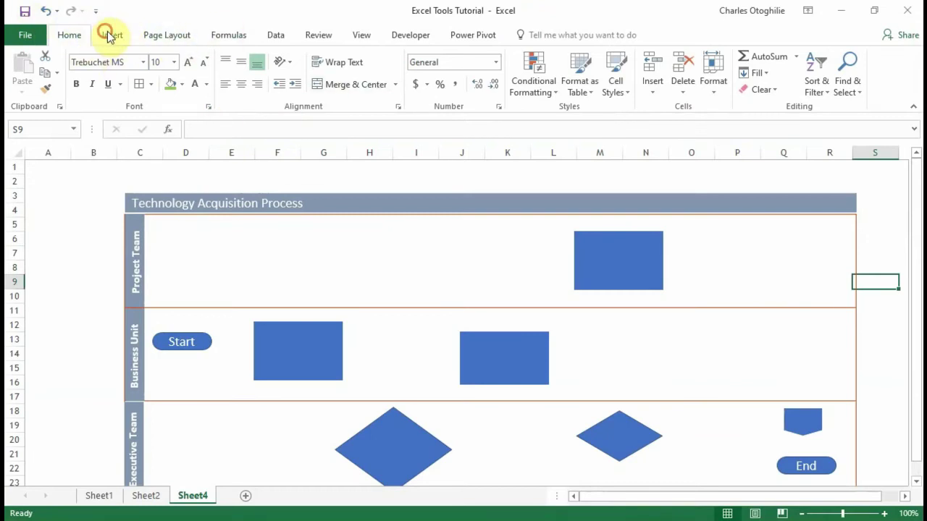
# Step: Add a circle 0.25" in diameter to the Project Team lane above the first Business Unit rectangle
pyautogui.click(109, 36)
pyautogui.click(175, 92)
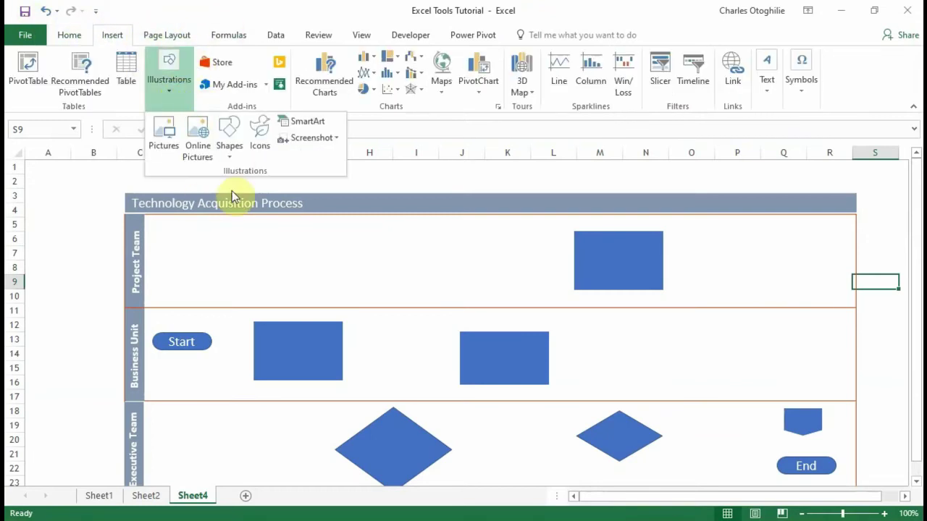
pyautogui.click(234, 149)
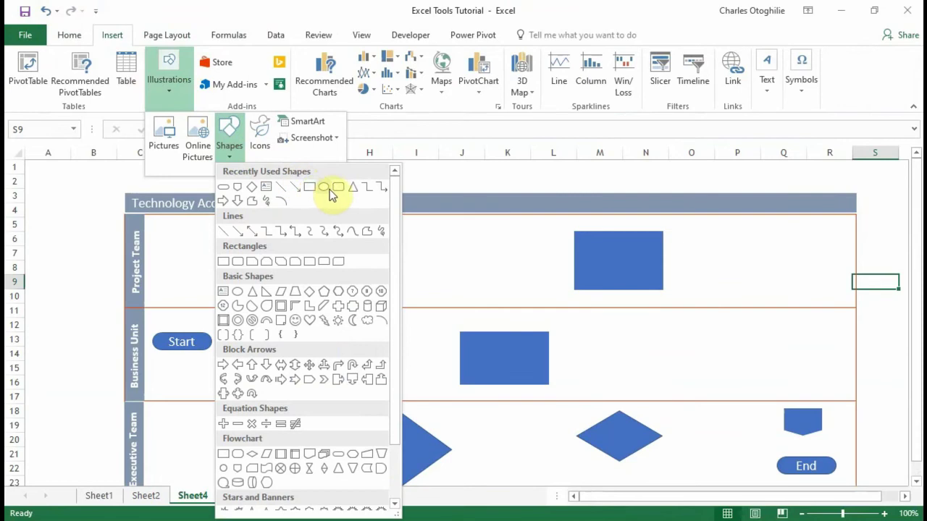
pyautogui.click(329, 190)
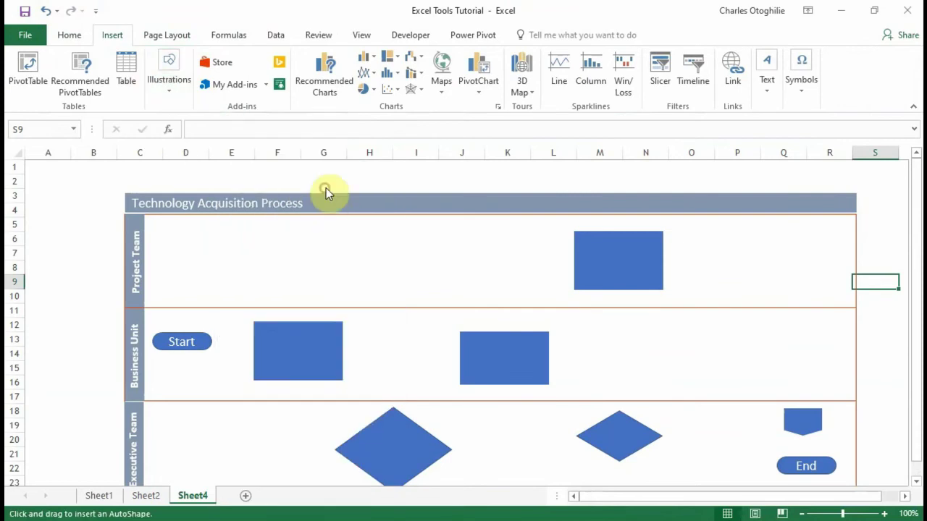
pyautogui.click(322, 289)
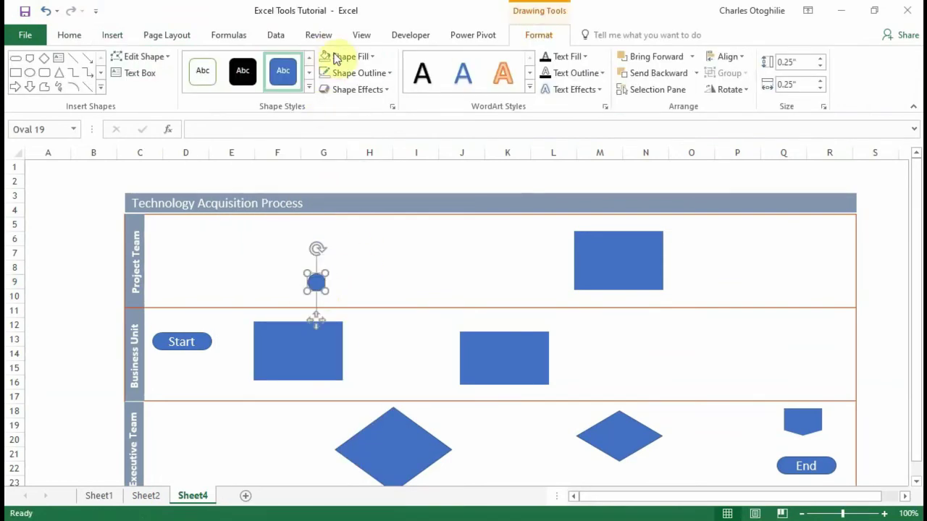
# Step: Fill the small circle with orange and label it 1
pyautogui.click(371, 58)
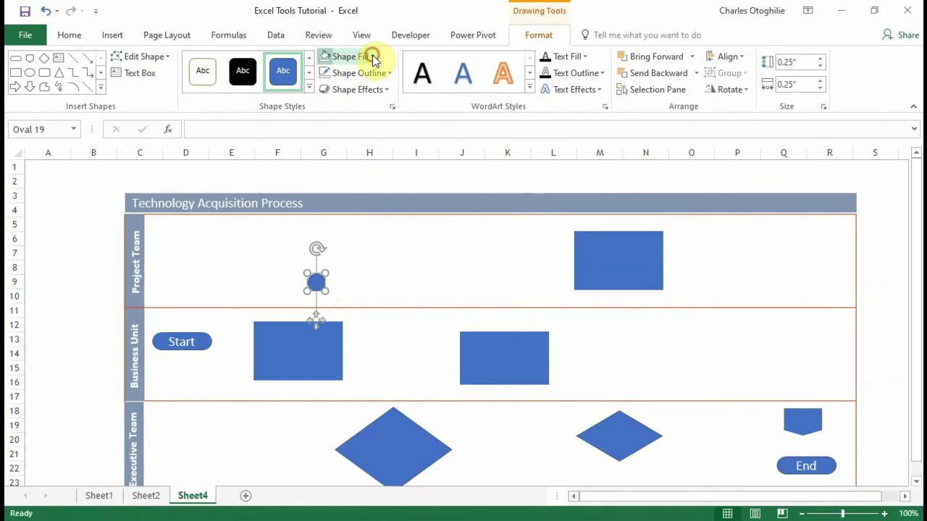
pyautogui.click(385, 106)
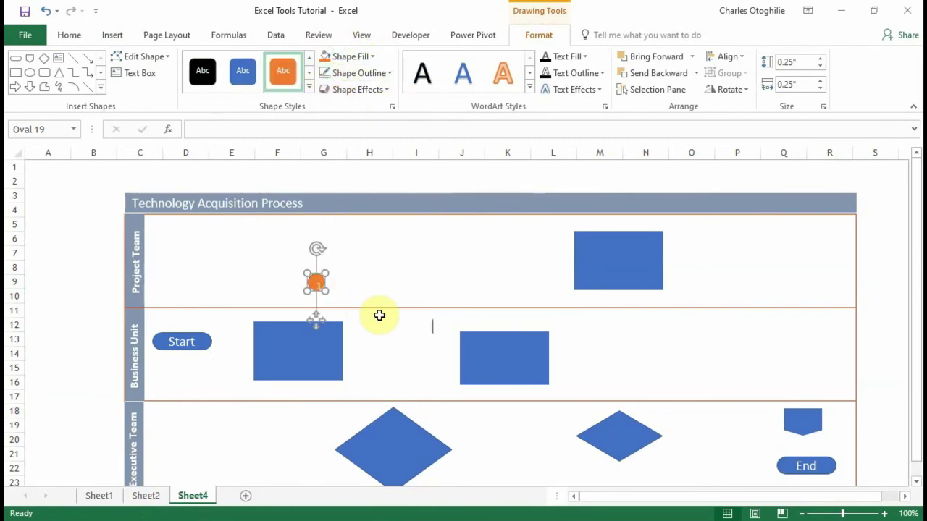
pyautogui.click(377, 269)
pyautogui.click(279, 280)
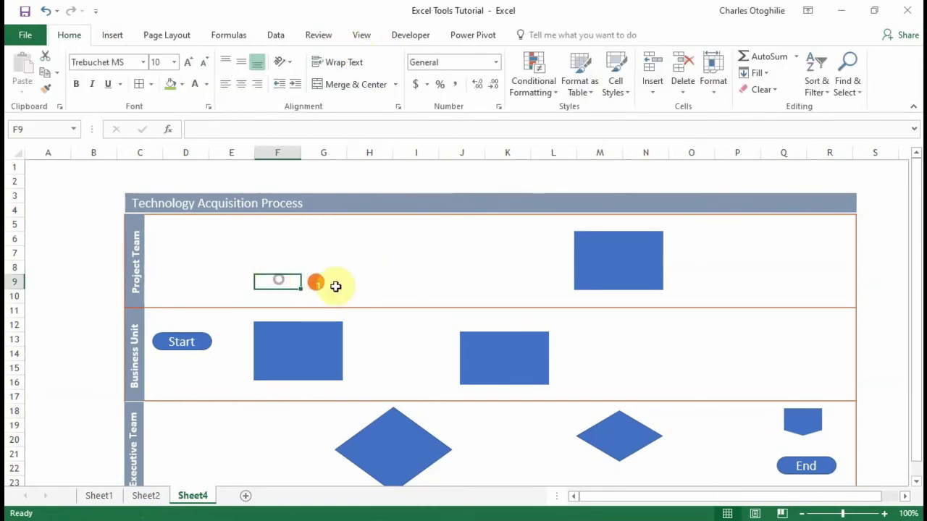
# Step: Centre the circle's number both vertically and horizontally and make it bold
pyautogui.click(317, 283)
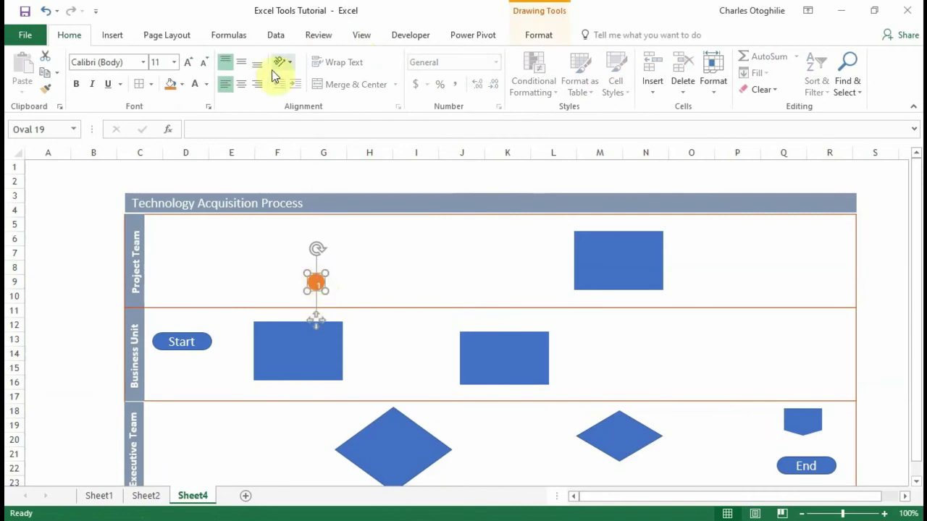
pyautogui.click(242, 63)
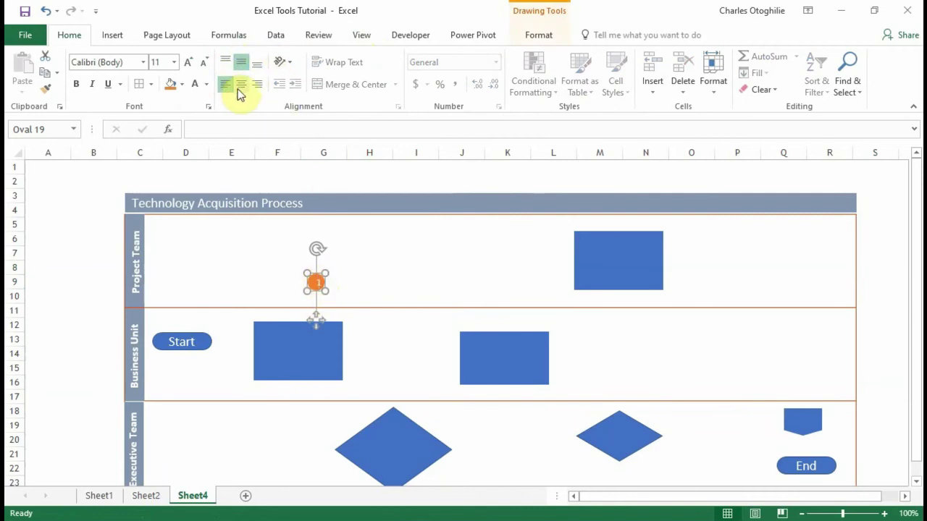
pyautogui.click(242, 84)
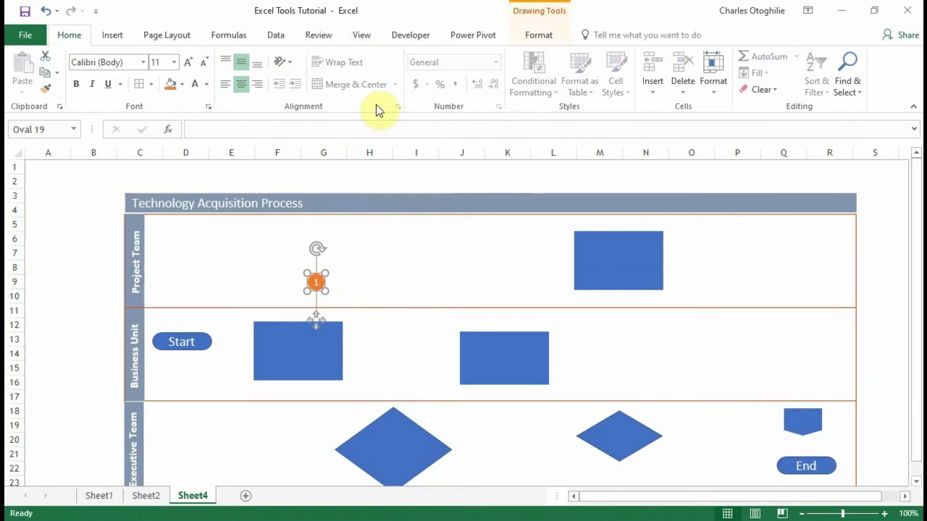
pyautogui.click(77, 85)
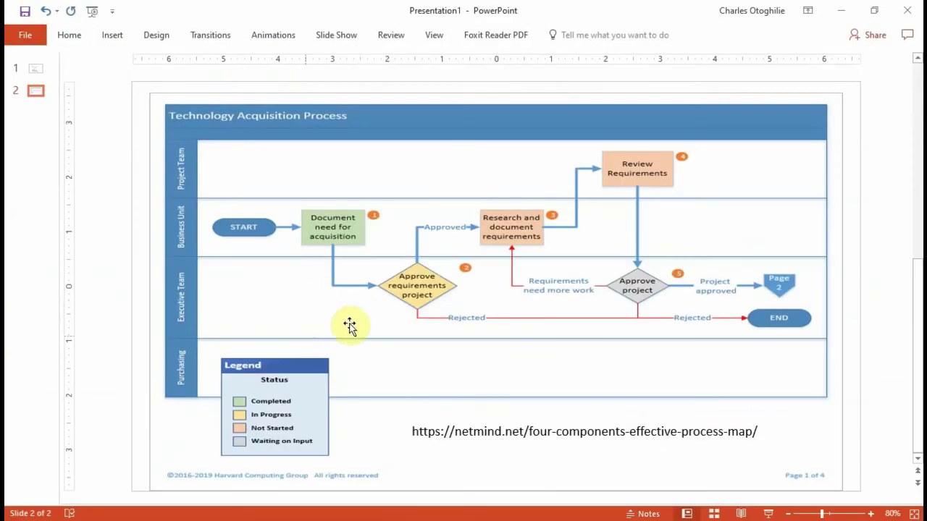
# Step: Following the PowerPoint reference, move circle 1 beside the upper right corner of the first Business Unit rectangle in Excel
pyautogui.hotkey('alt', 'Tab')
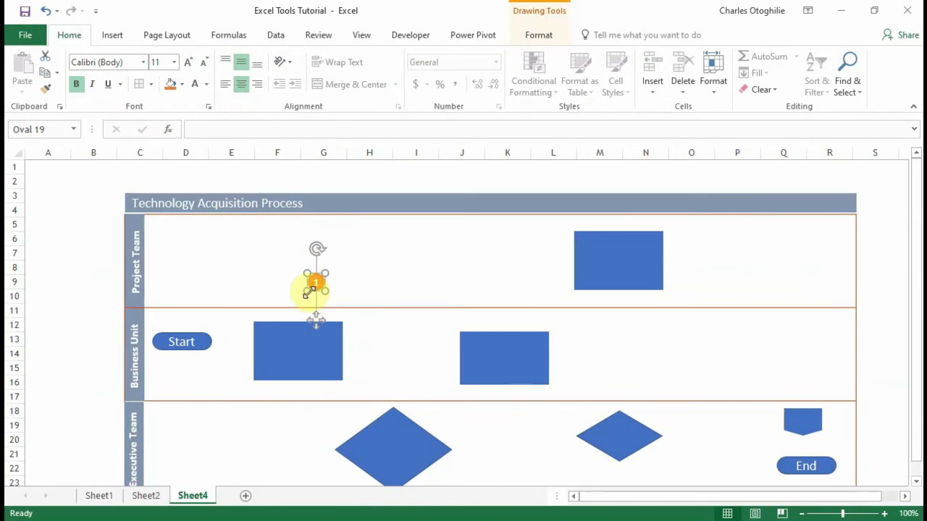
pyautogui.moveTo(311, 284); pyautogui.dragTo(352, 335)
pyautogui.hotkey('alt', 'Tab')
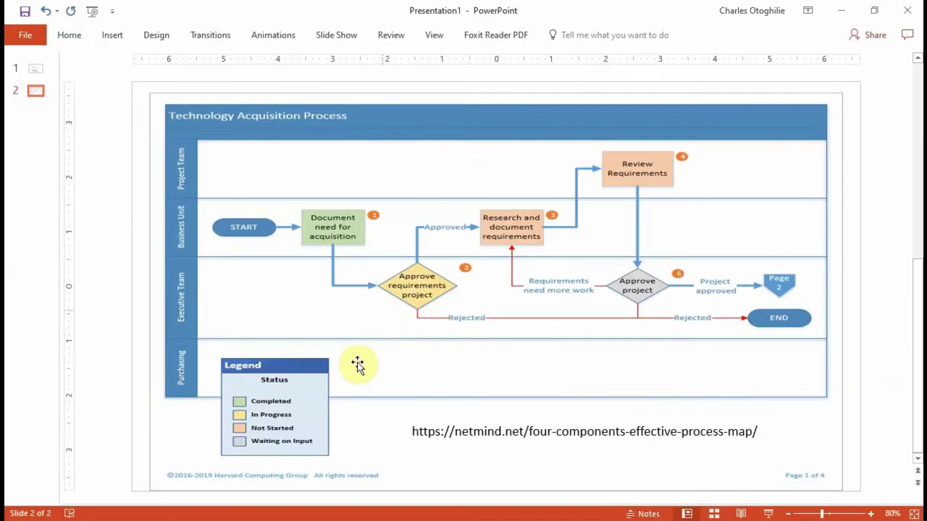
pyautogui.hotkey('alt', 'Tab')
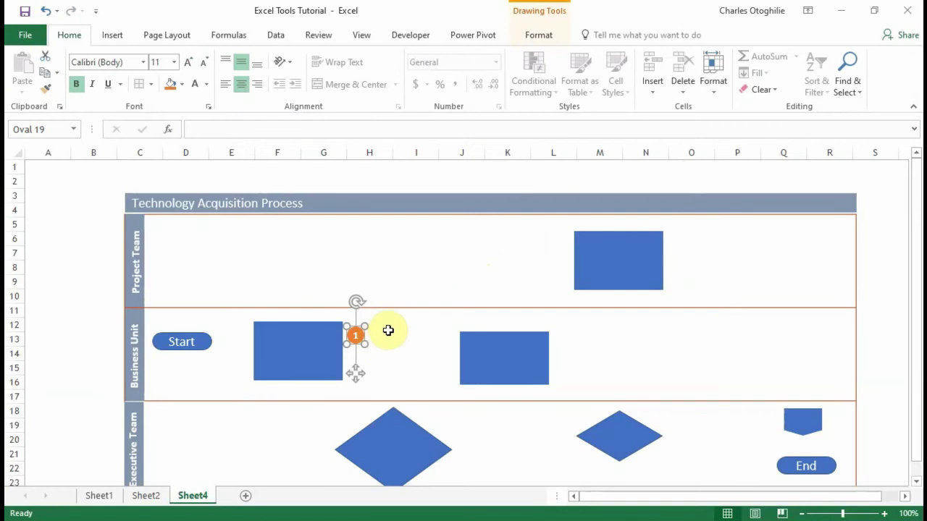
# Step: Duplicate circle 1, place the copy to the right of the first Executive Team diamond as in the PowerPoint reference, and number it 2
pyautogui.hotkey('ctrl', 'd')
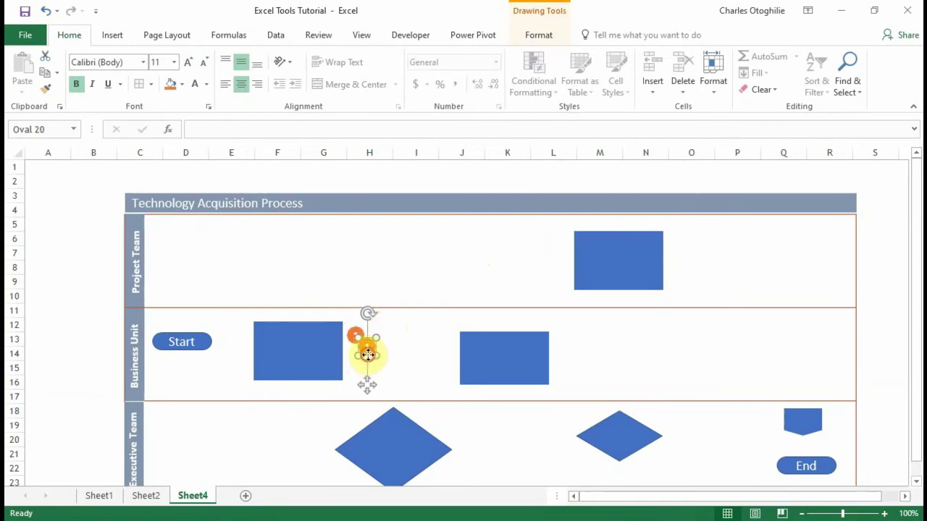
pyautogui.moveTo(367, 355); pyautogui.dragTo(459, 431)
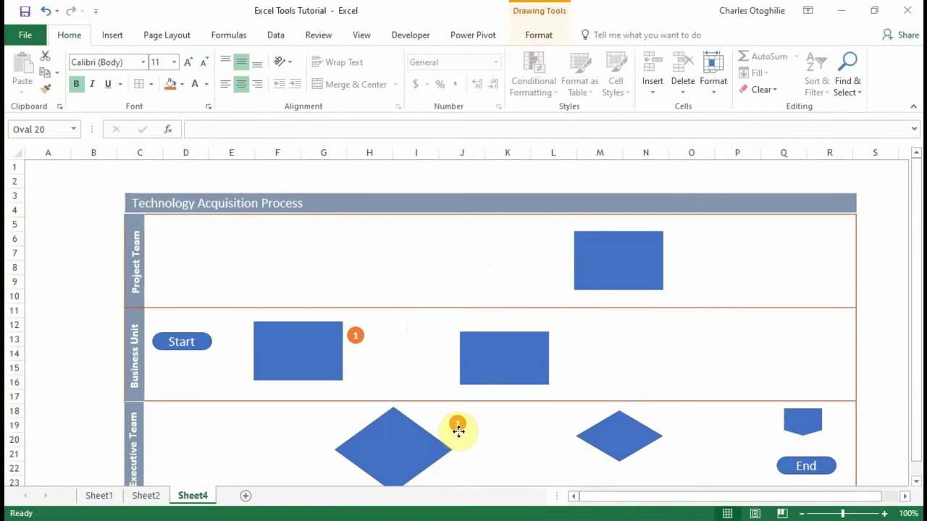
pyautogui.hotkey('alt', 'Tab')
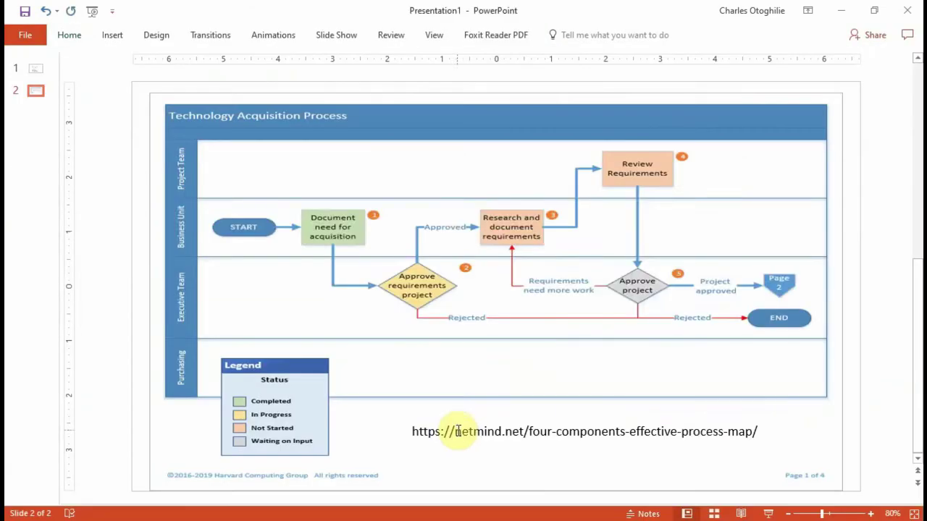
pyautogui.hotkey('alt', 'Tab')
pyautogui.moveTo(459, 428); pyautogui.dragTo(481, 430)
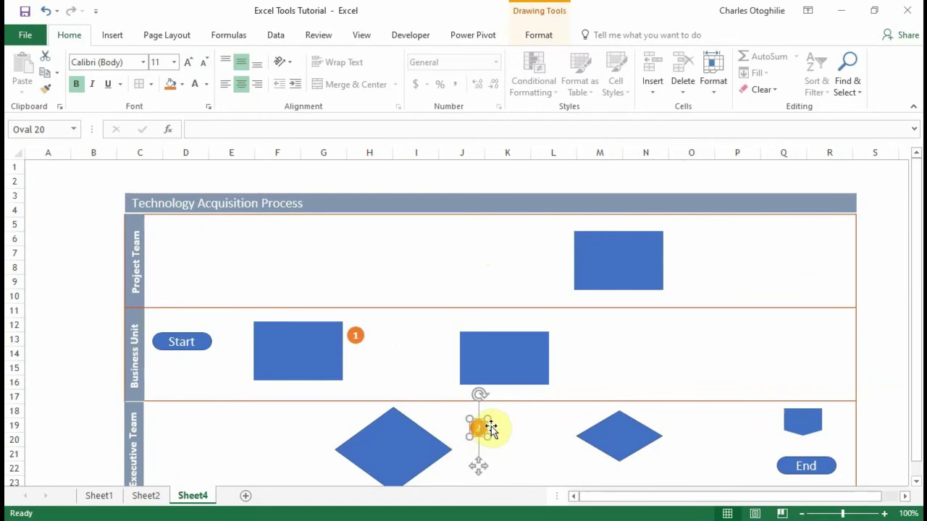
pyautogui.click(310, 428)
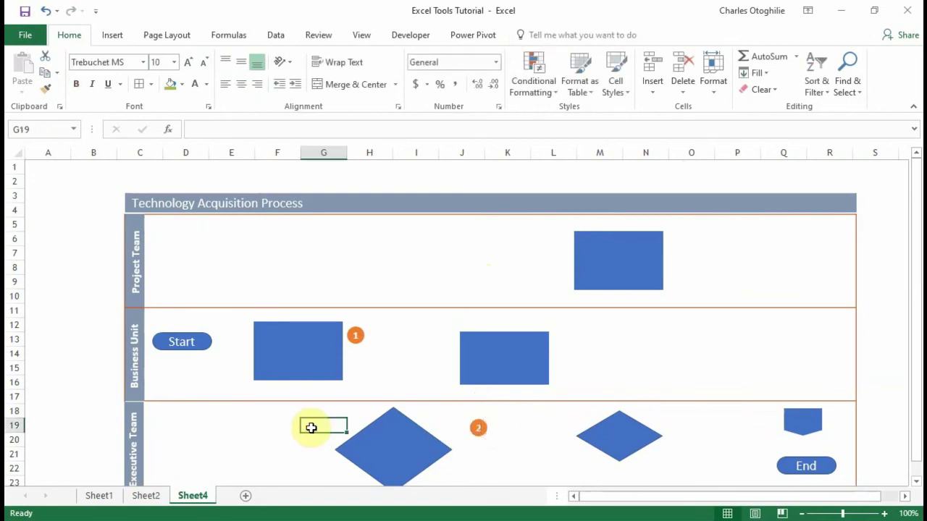
# Step: Following the PowerPoint reference, duplicate circle 2, place the copy beside the second Business Unit rectangle in Excel, and number it 3
pyautogui.hotkey('alt', 'Tab')
pyautogui.hotkey('alt', 'Tab')
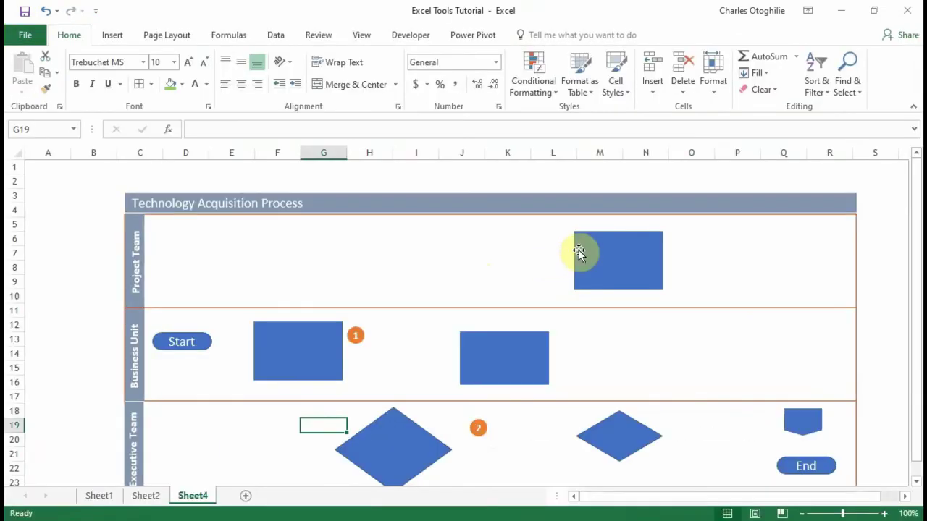
pyautogui.click(484, 435)
pyautogui.click(485, 437)
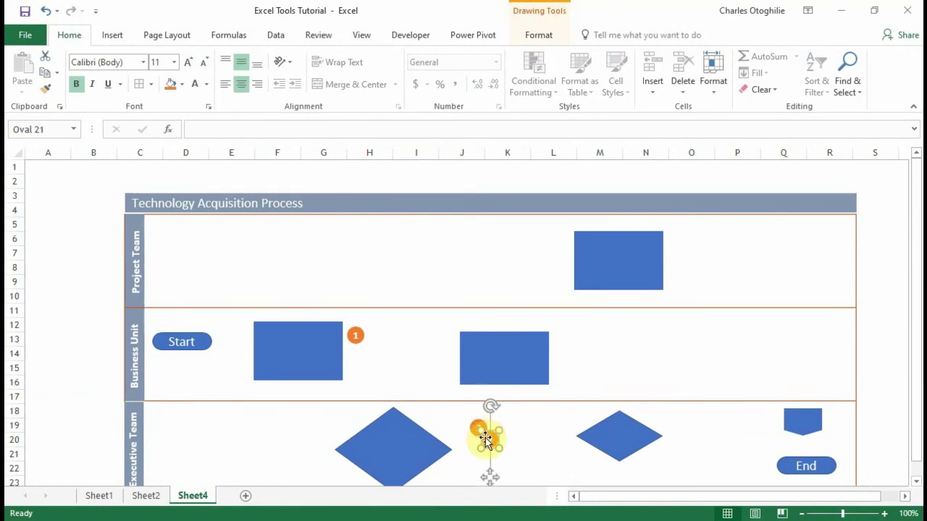
pyautogui.moveTo(485, 438); pyautogui.dragTo(569, 333)
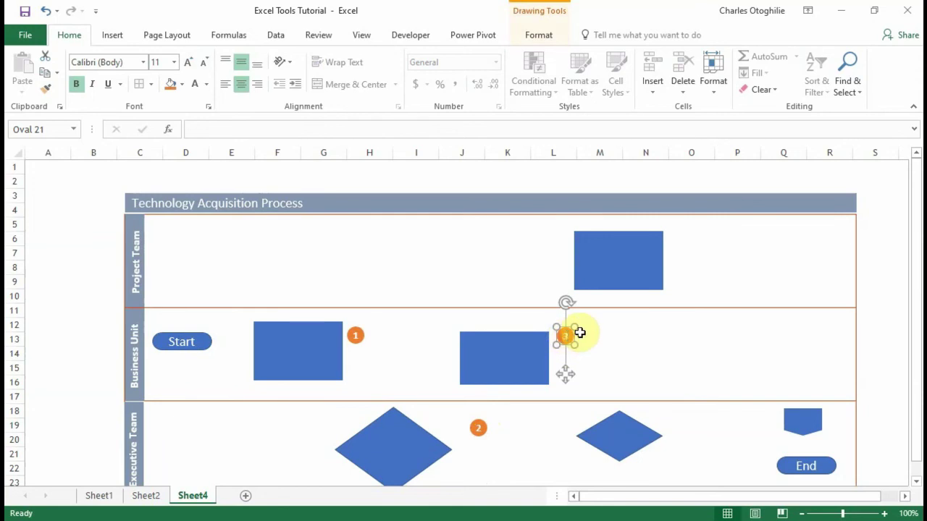
pyautogui.click(643, 342)
# Step: Following the PowerPoint reference, duplicate circle 3 in Excel, place the copy beside the upper right corner of the Project Team rectangle, and number it 4
pyautogui.hotkey('alt', 'Tab')
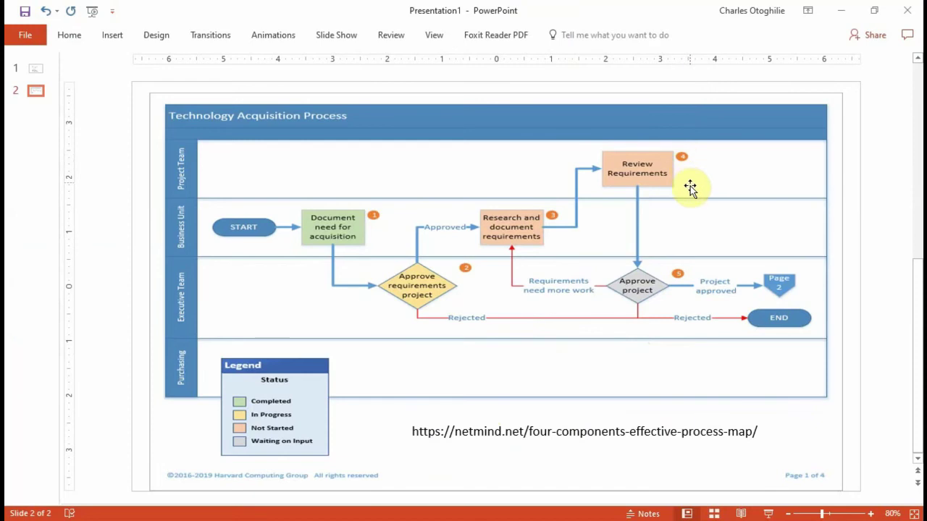
pyautogui.hotkey('alt', 'Tab')
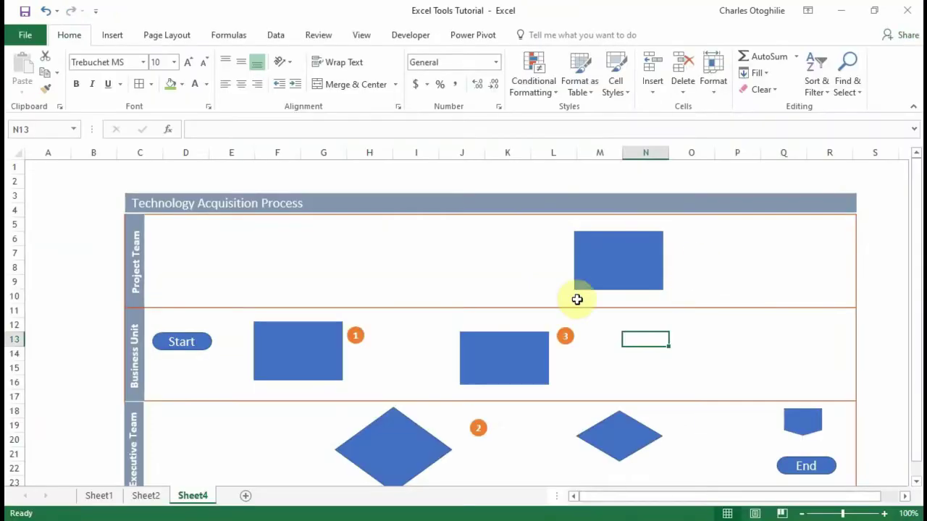
pyautogui.click(568, 339)
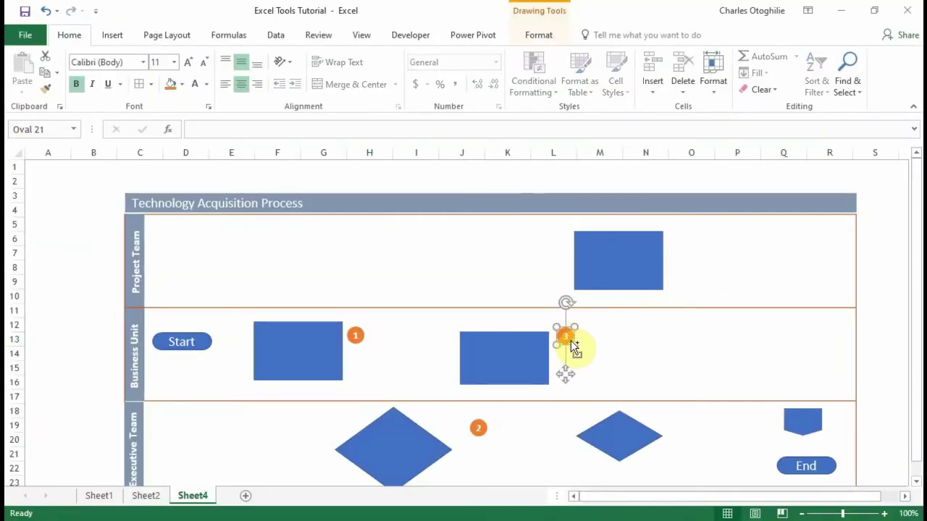
pyautogui.moveTo(571, 340); pyautogui.dragTo(674, 238)
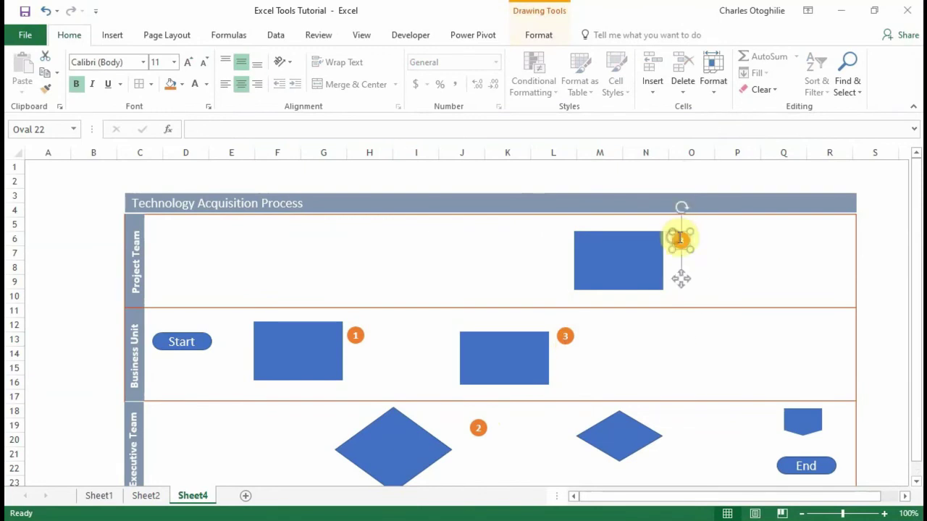
pyautogui.click(770, 255)
# Step: Duplicate circle 4, place the copy to the upper right of the second Executive Team diamond, and number it 5
pyautogui.click(682, 244)
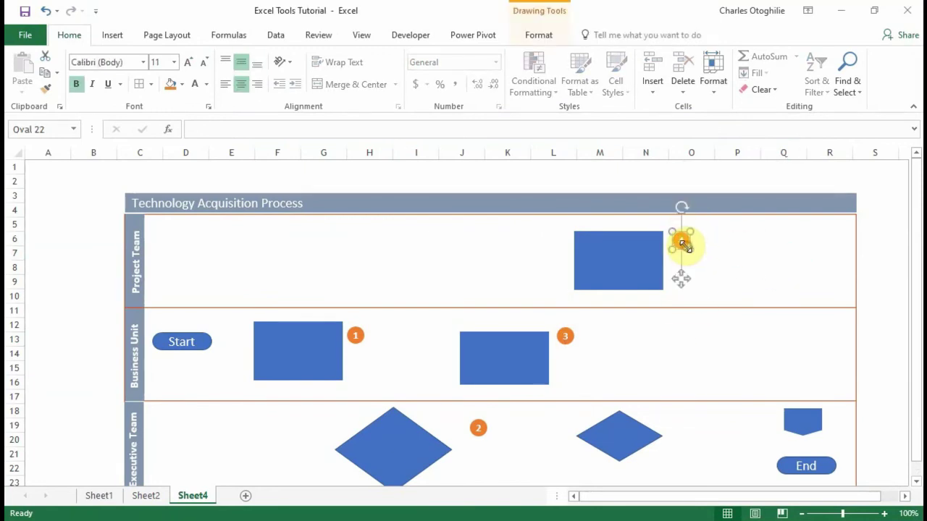
pyautogui.moveTo(682, 244); pyautogui.dragTo(679, 419)
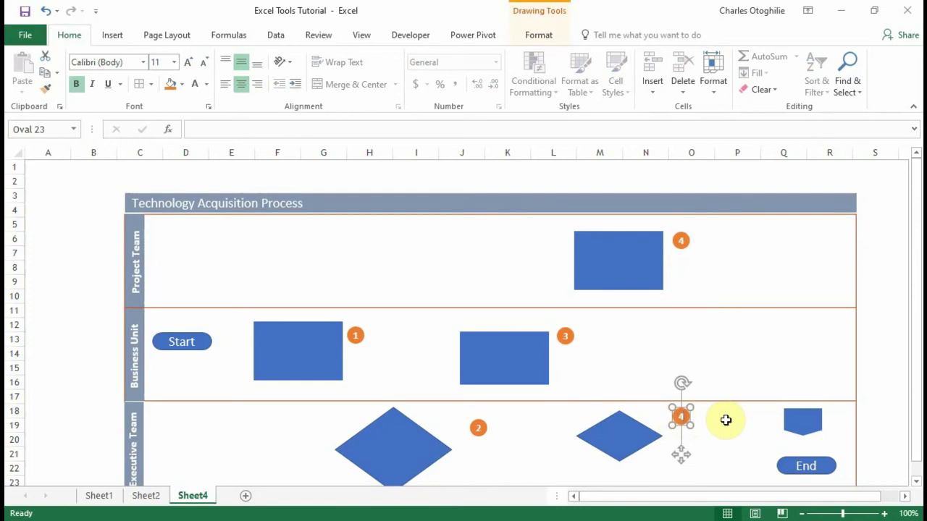
pyautogui.write('5')
pyautogui.click(97, 249)
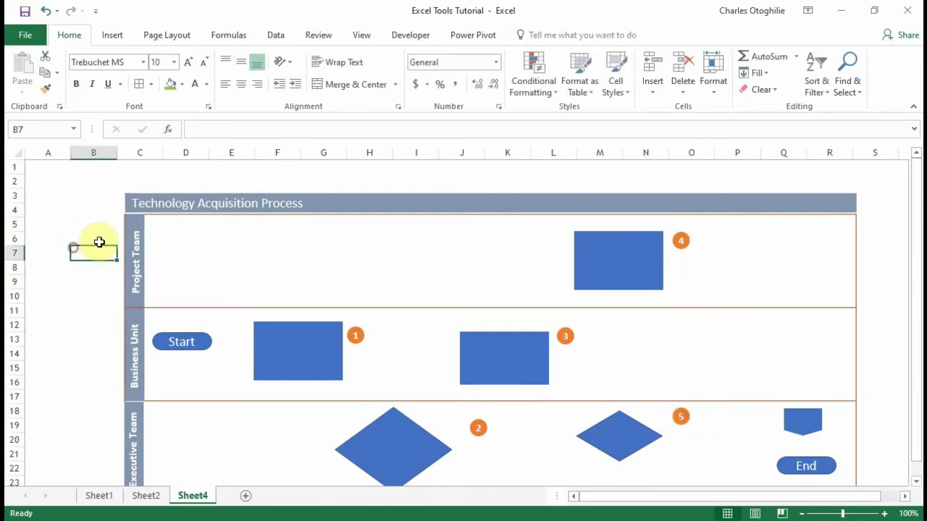
# Step: Following the PowerPoint reference, lower the Start shape slightly in Excel and connect its right side to the first Business Unit rectangle with a straight arrow
pyautogui.scroll(-1, 98, 239)
pyautogui.hotkey('alt', 'Tab')
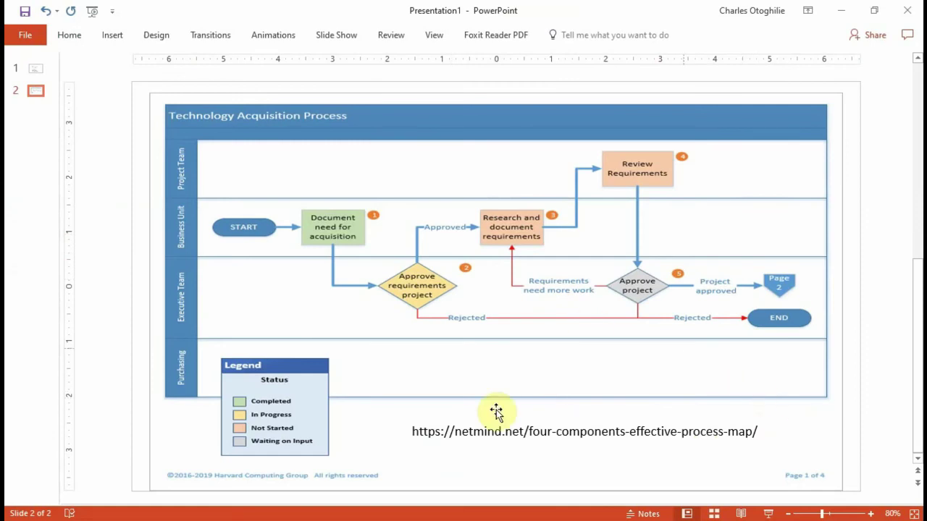
pyautogui.hotkey('alt', 'Tab')
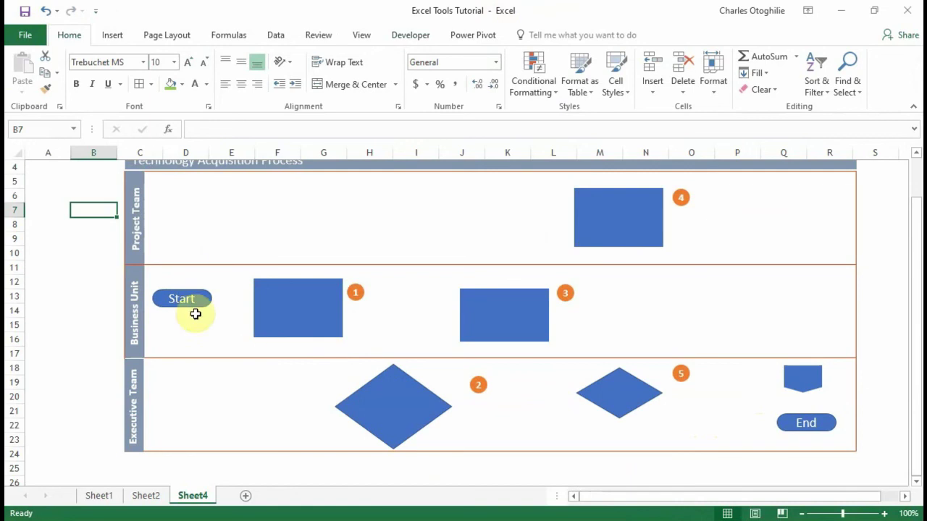
pyautogui.moveTo(174, 309); pyautogui.dragTo(170, 320)
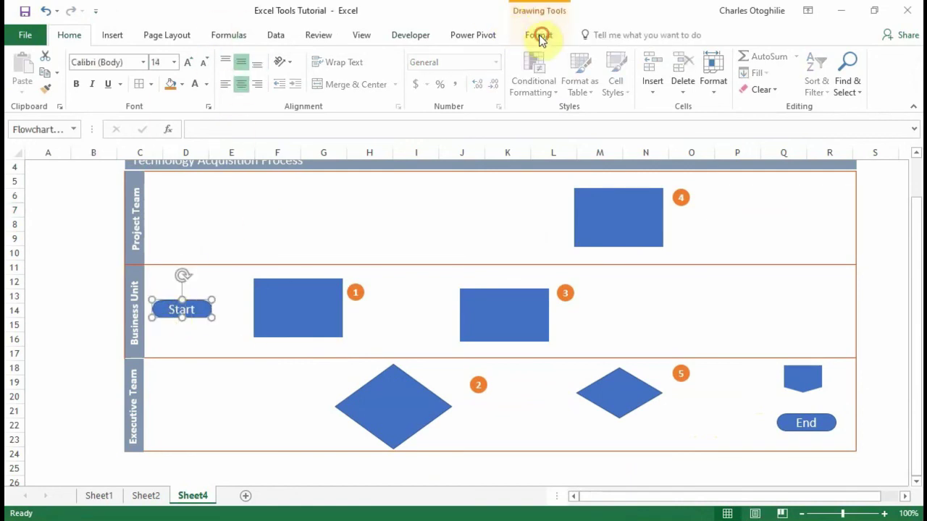
pyautogui.click(540, 38)
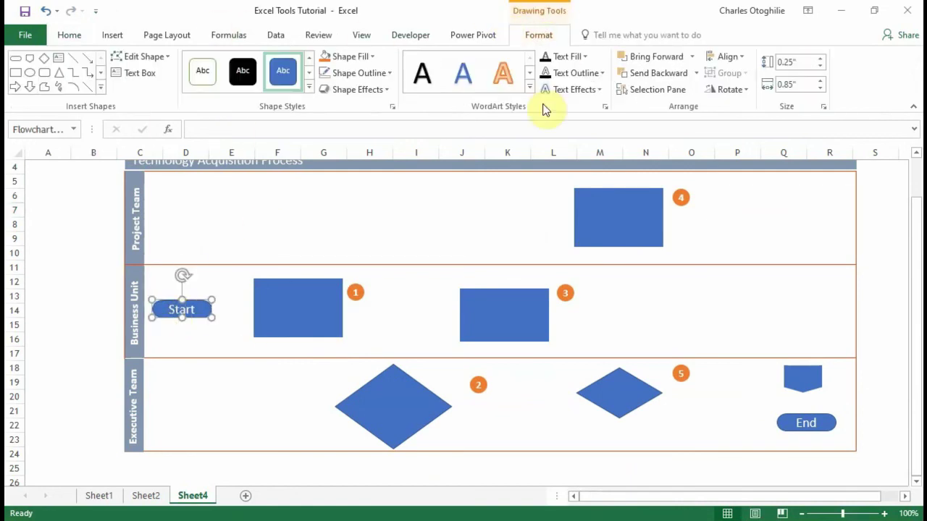
pyautogui.click(89, 61)
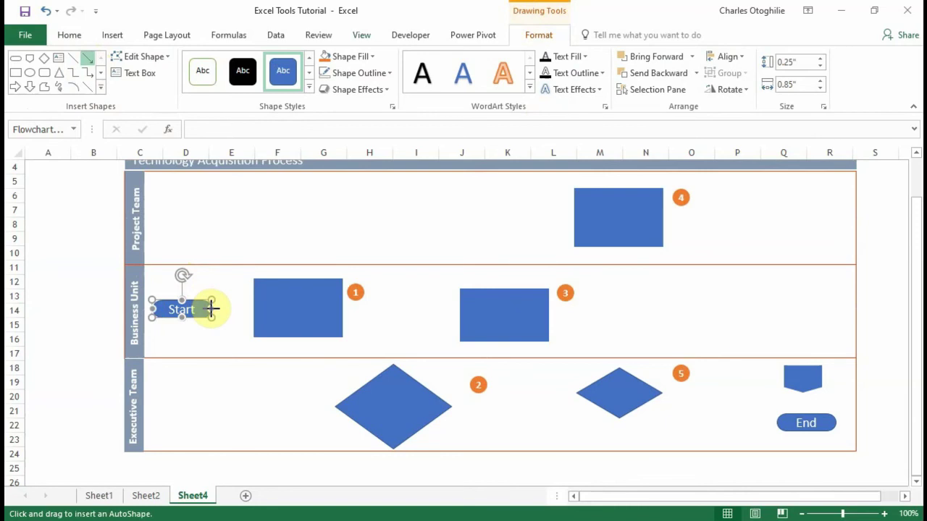
pyautogui.moveTo(236, 307); pyautogui.dragTo(249, 307)
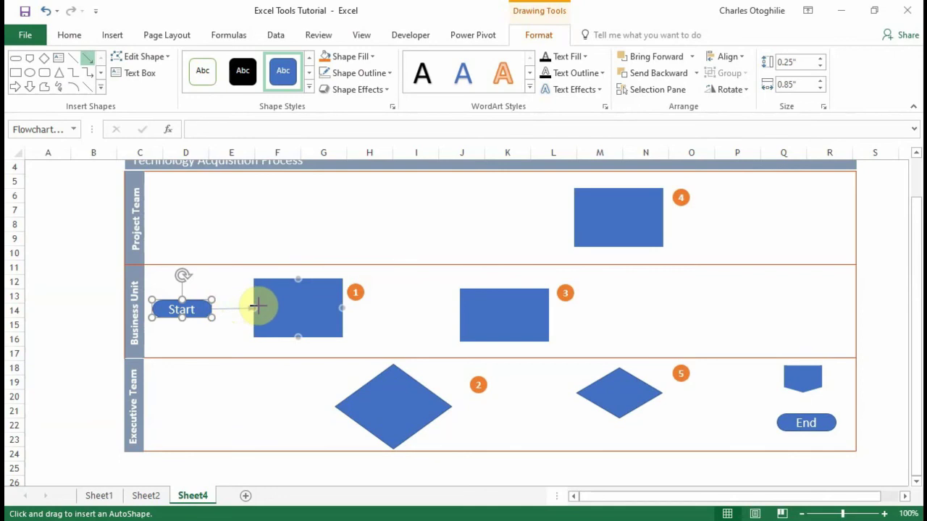
pyautogui.moveTo(262, 304); pyautogui.dragTo(252, 307)
pyautogui.moveTo(259, 308); pyautogui.dragTo(253, 307)
pyautogui.click(202, 393)
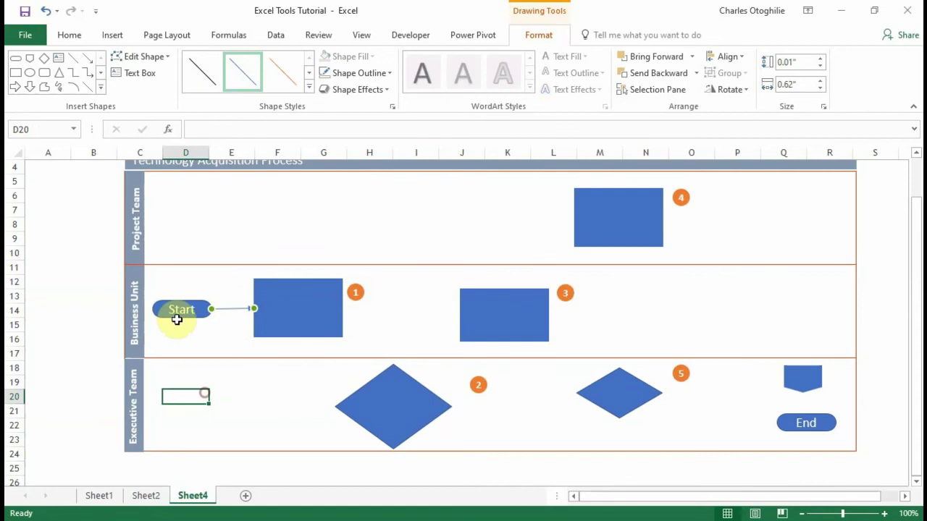
# Step: Nudge the Start shape in small increments until its arrow to the first Business Unit rectangle runs level
pyautogui.click(185, 313)
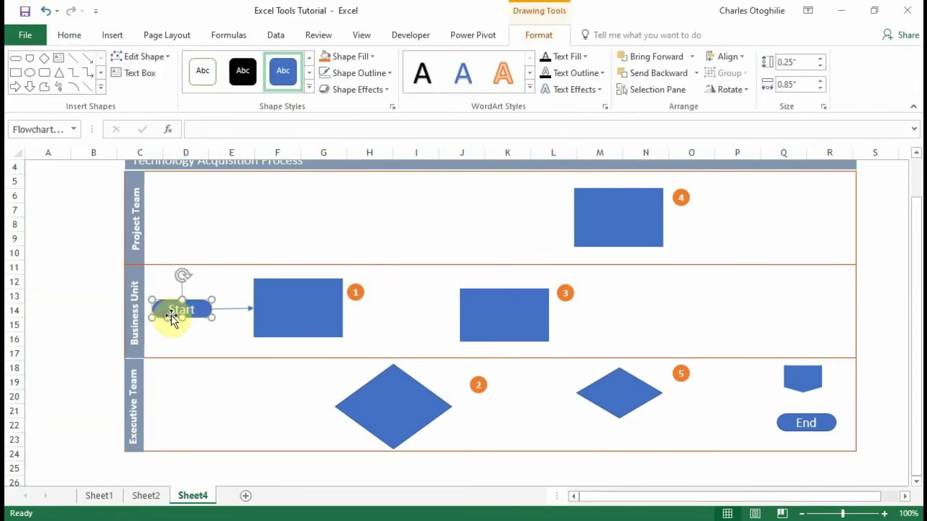
pyautogui.press('Up')
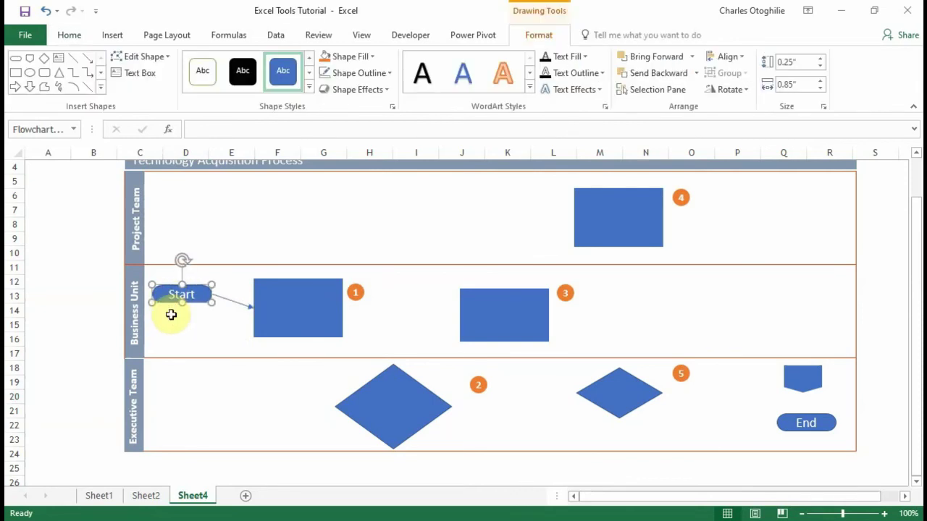
pyautogui.press('Down')
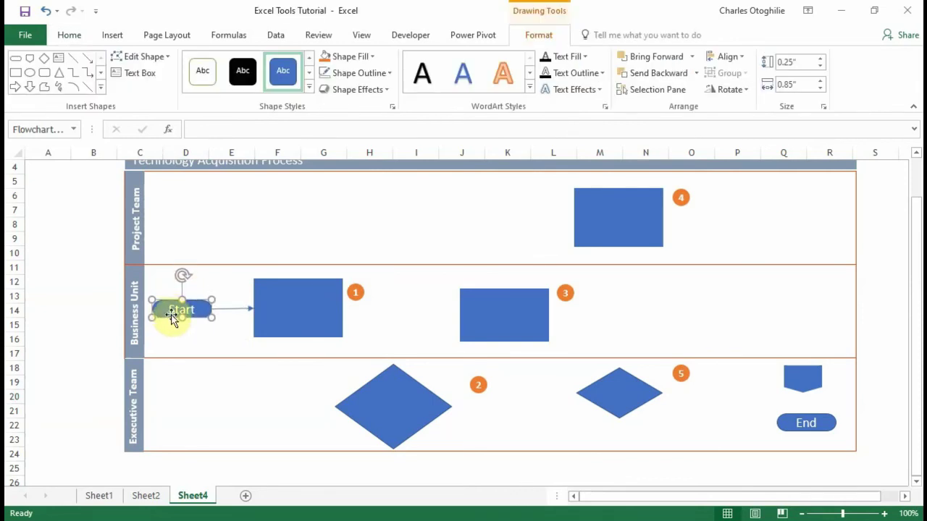
pyautogui.press('Up')
pyautogui.press('Right')
pyautogui.press('Right')
pyautogui.press('Down')
pyautogui.press('Down')
pyautogui.press('Up')
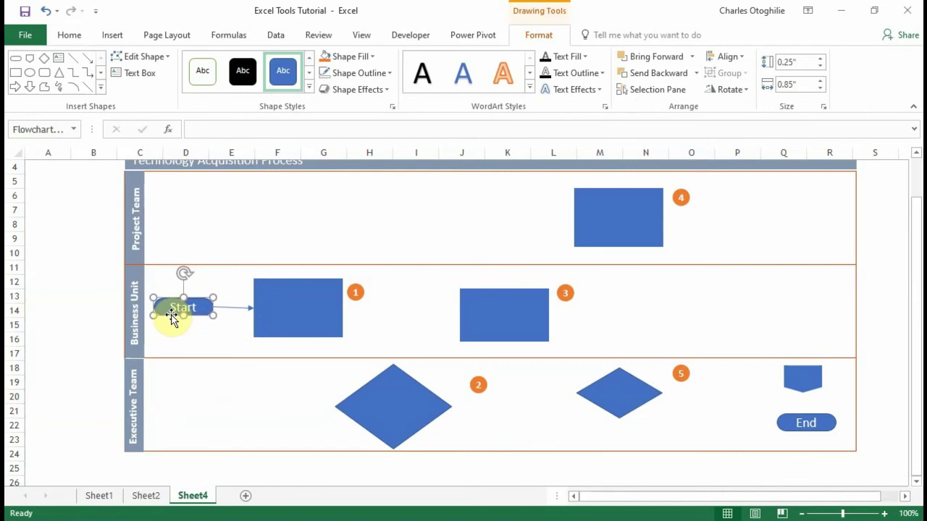
pyautogui.press('Down')
pyautogui.press('Down')
pyautogui.press('Up')
pyautogui.press('Down')
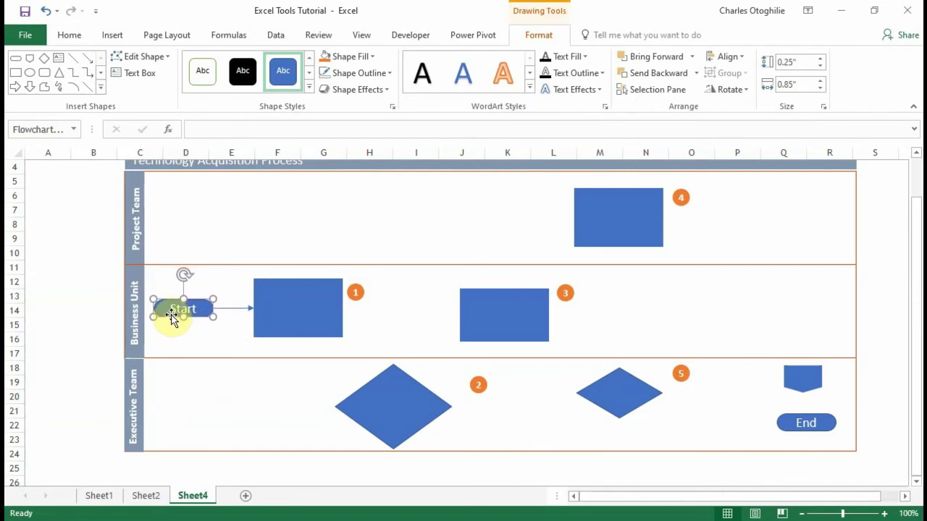
pyautogui.press('Right')
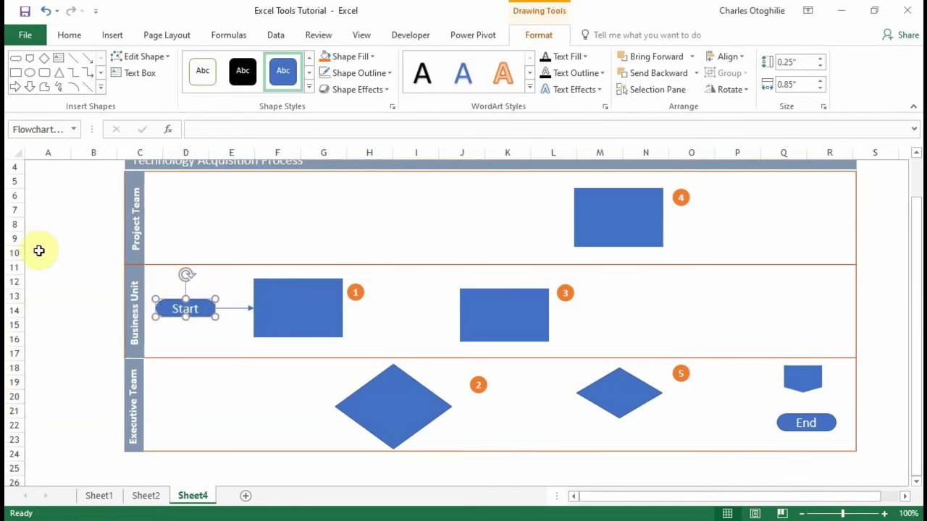
pyautogui.click(89, 310)
pyautogui.click(95, 254)
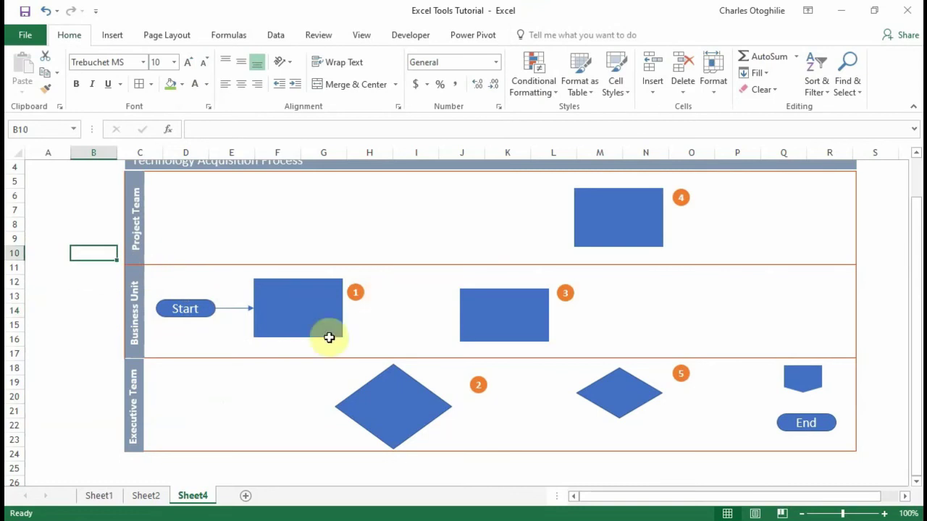
# Step: Insert an elbow arrow connector from the bottom of the first Business Unit rectangle to the left corner of the first Executive Team diamond
pyautogui.click(122, 35)
pyautogui.click(169, 91)
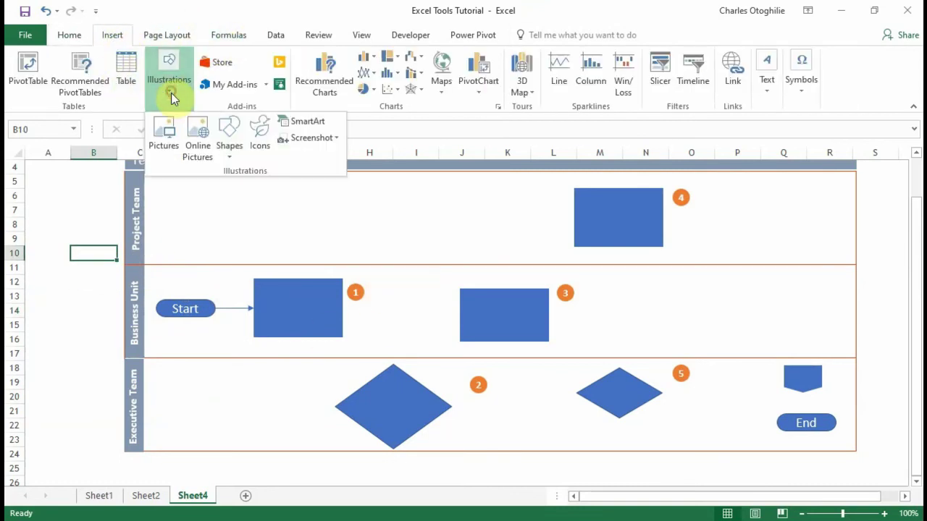
pyautogui.click(230, 141)
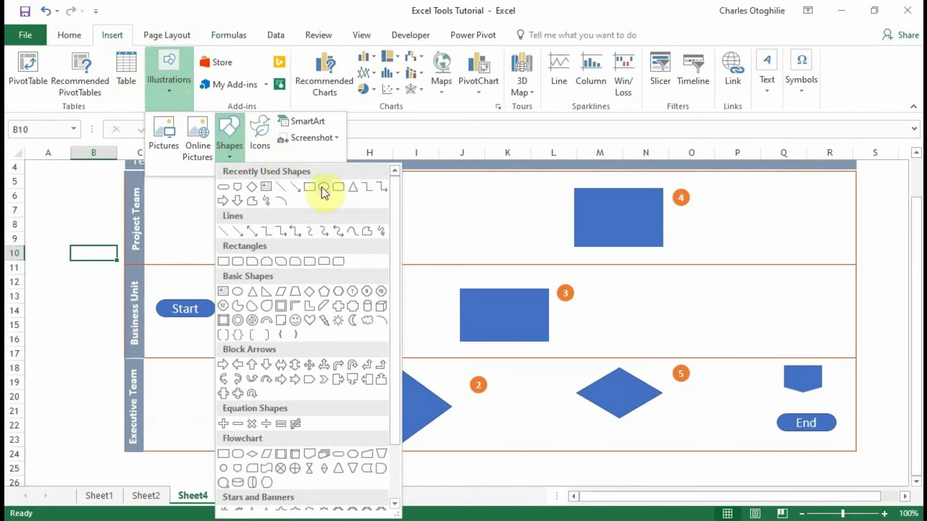
pyautogui.click(384, 191)
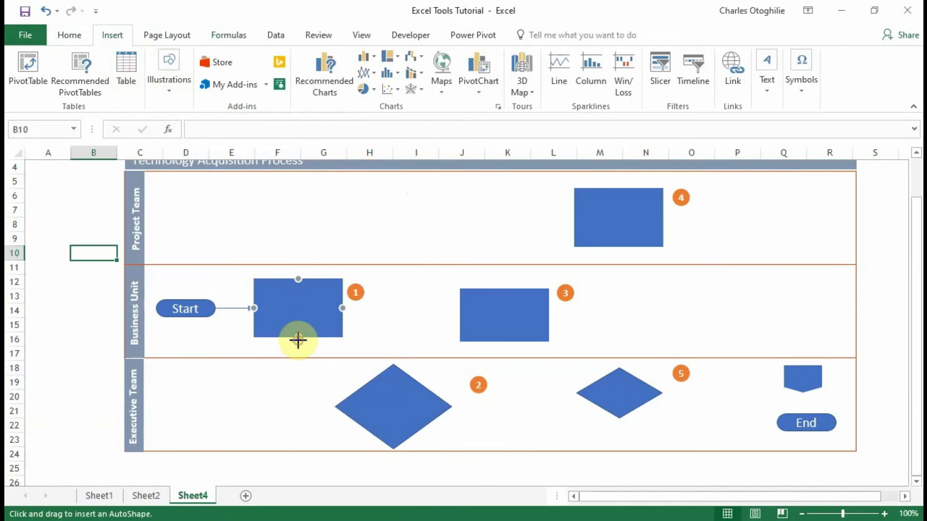
pyautogui.moveTo(298, 339)
pyautogui.mouseDown()
pyautogui.moveTo(299, 383)
pyautogui.moveTo(314, 413)
pyautogui.moveTo(340, 409)
pyautogui.mouseUp()
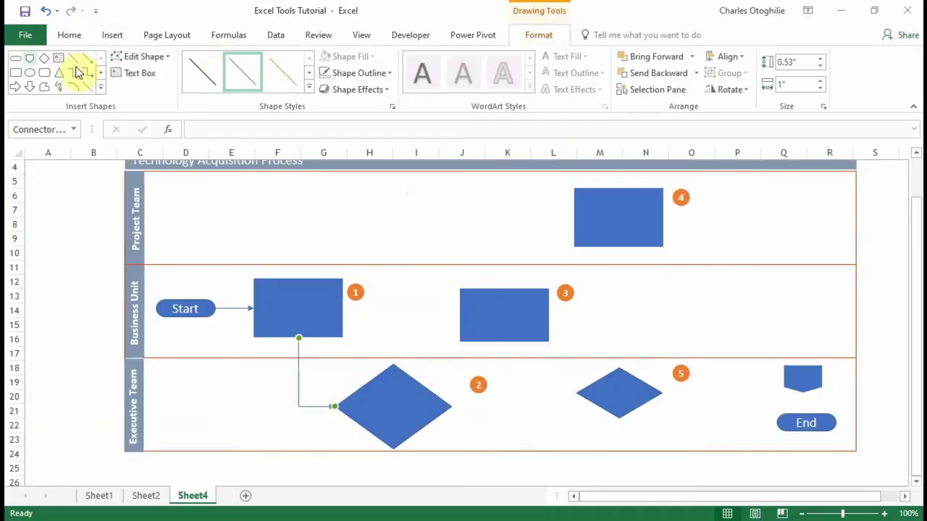
# Step: Draw elbow arrows from the first diamond's top to the second Business Unit rectangle's left side, and from its bottom to the End shape's bottom
pyautogui.click(86, 74)
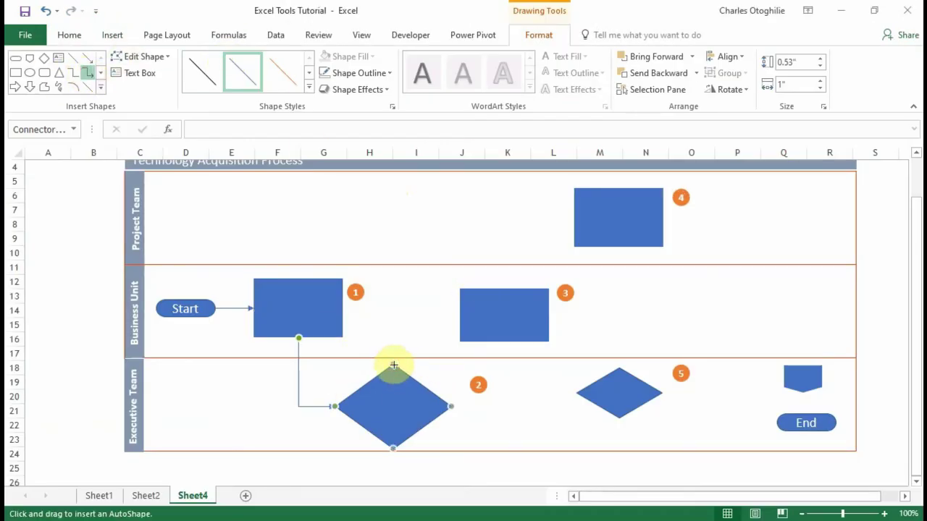
pyautogui.moveTo(393, 364); pyautogui.dragTo(460, 314)
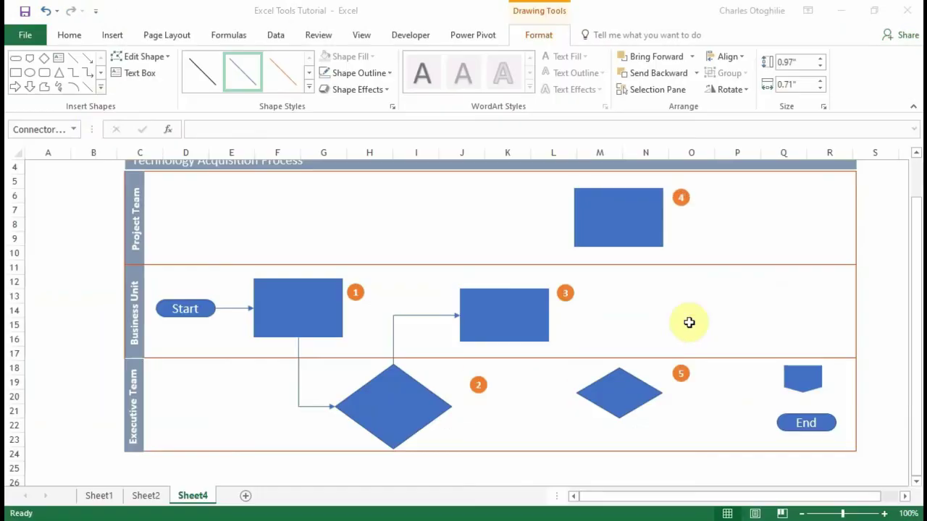
pyautogui.click(613, 7)
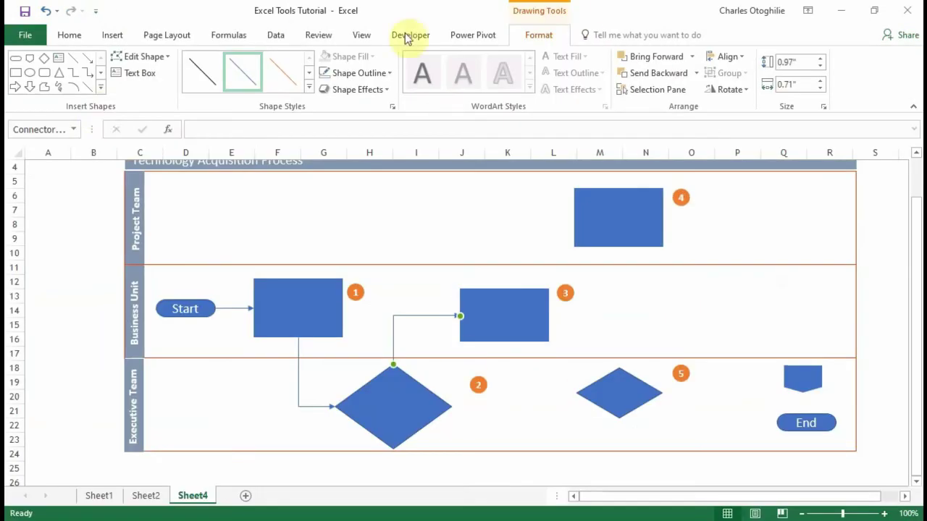
pyautogui.click(87, 73)
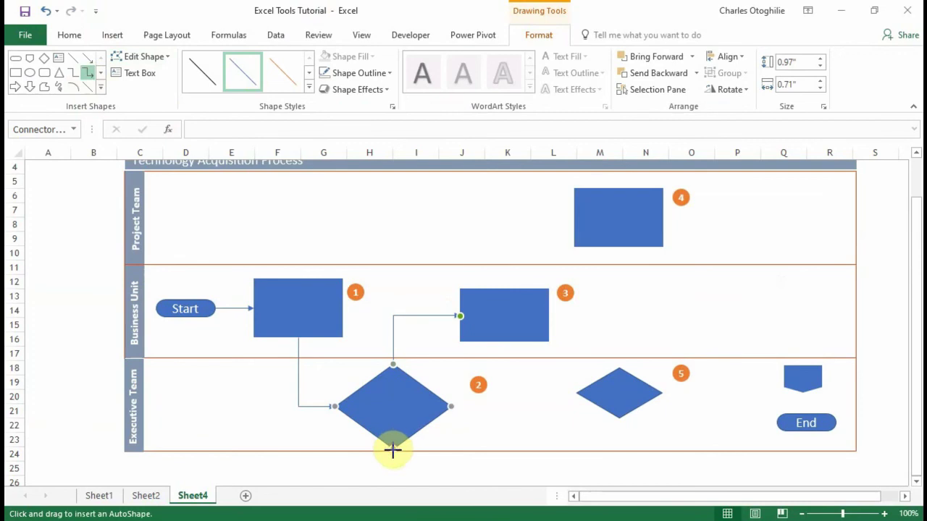
pyautogui.moveTo(392, 450); pyautogui.dragTo(806, 395)
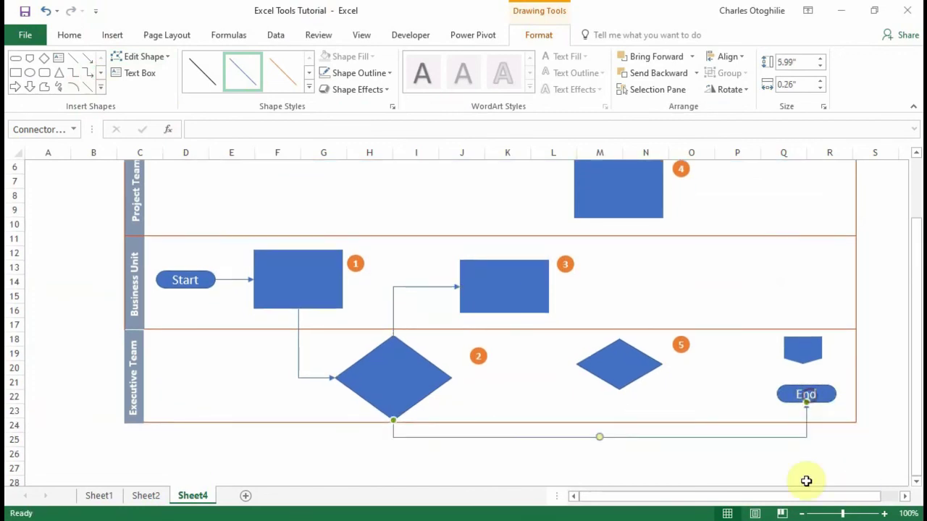
# Step: Shorten the first Executive Team diamond to about 0.82" high so its connector to End runs inside the lane
pyautogui.click(380, 400)
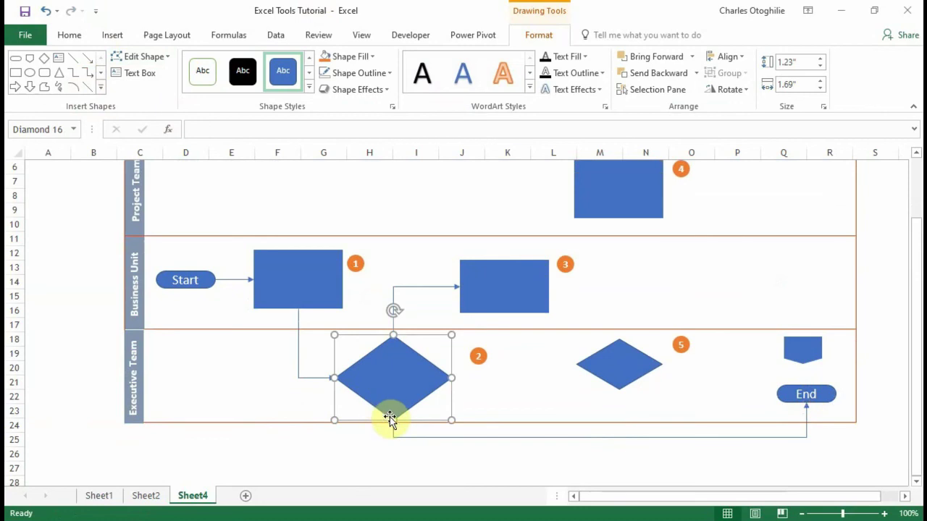
pyautogui.moveTo(392, 419); pyautogui.dragTo(394, 392)
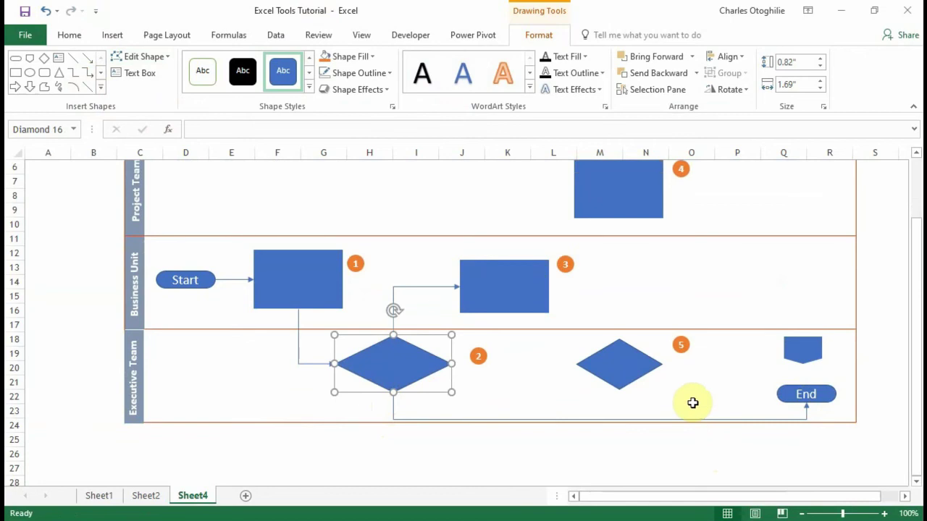
pyautogui.click(653, 419)
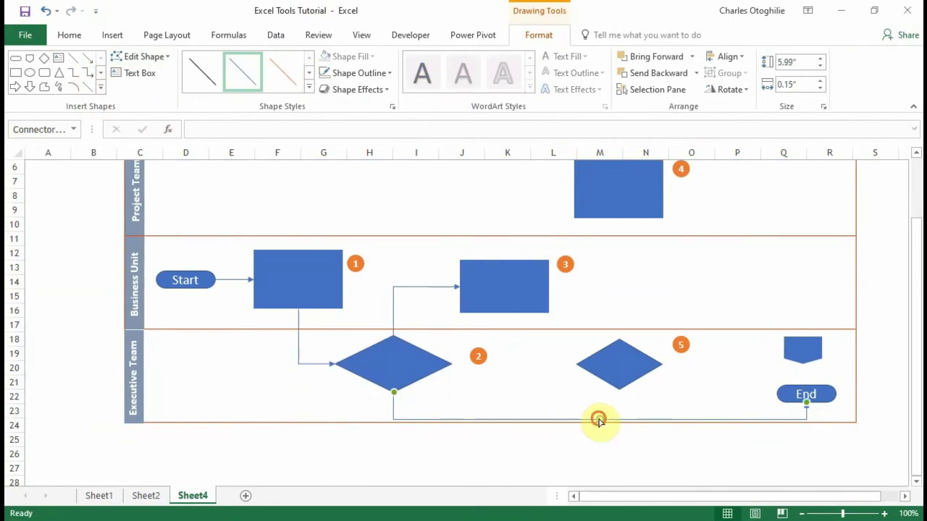
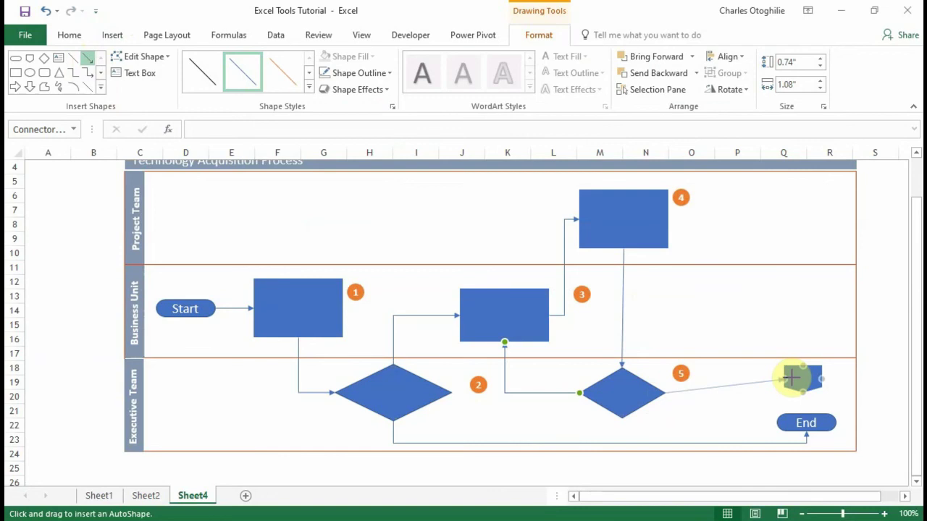
# Step: Draw a straight arrow from the right corner of the second Executive Team diamond to the off-page connector shape above End
pyautogui.moveTo(794, 377); pyautogui.dragTo(784, 378)
pyautogui.click(769, 409)
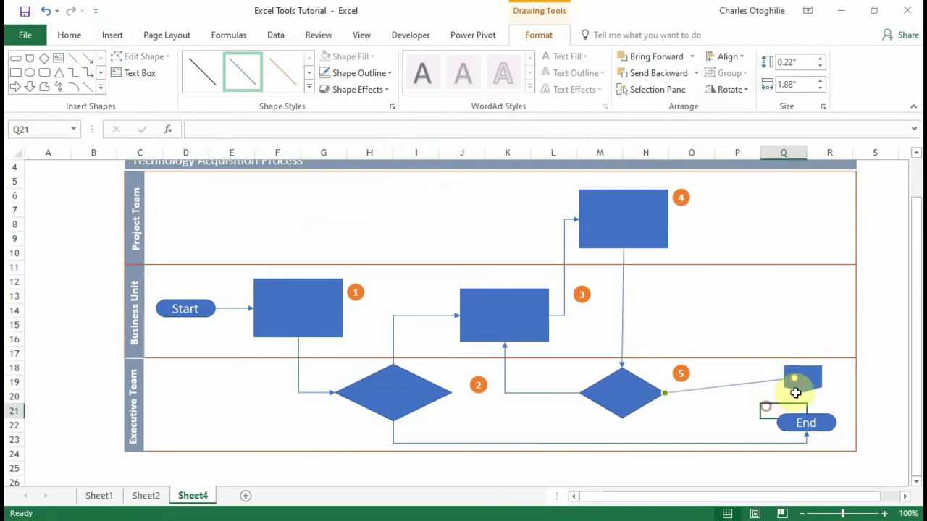
# Step: Attach the head of the second diamond's straight arrow to the left side of the off-page connector shape above End
pyautogui.click(802, 380)
pyautogui.click(741, 385)
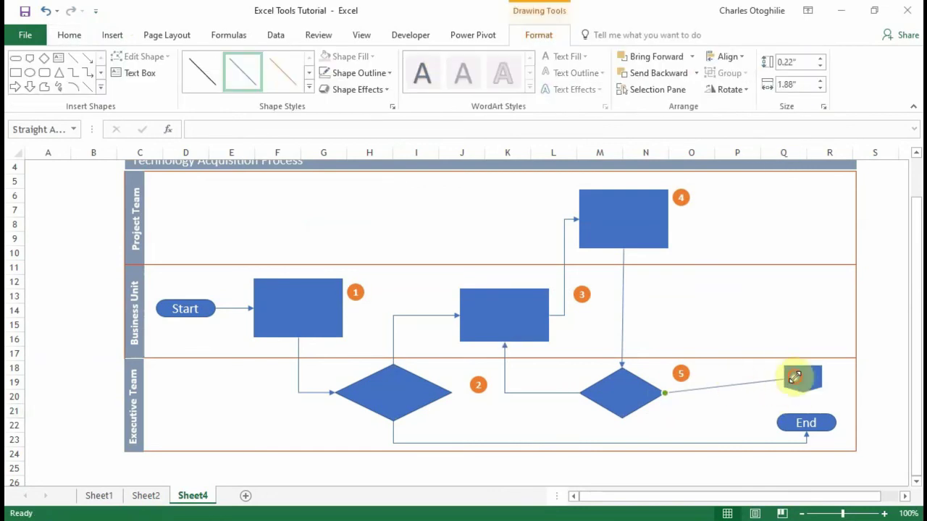
pyautogui.click(741, 424)
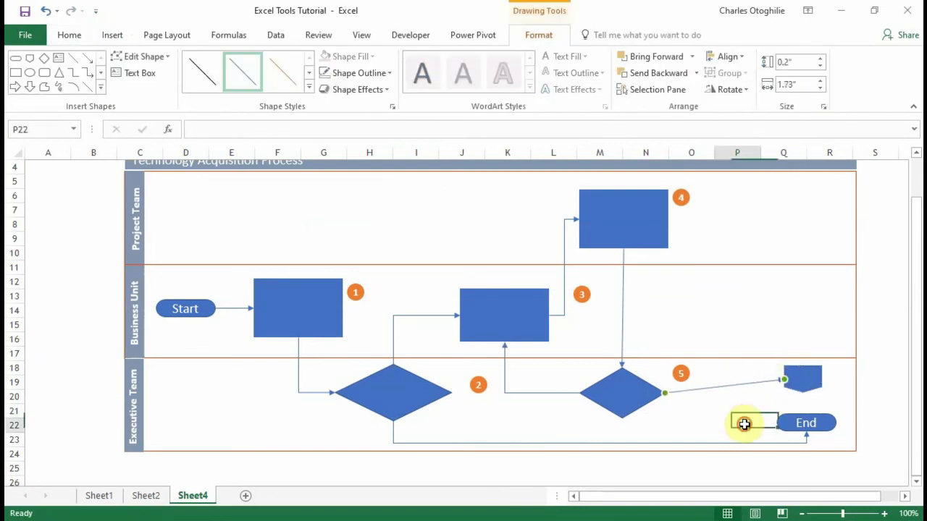
# Step: Nudge the off-page connector shape down until the arrow from the second Executive Team diamond runs level
pyautogui.click(804, 386)
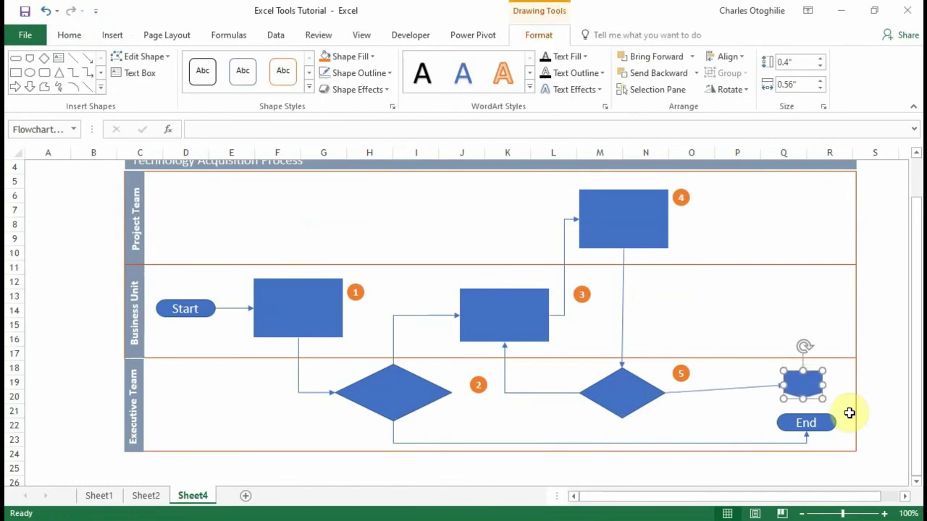
pyautogui.press('Down')
pyautogui.press('Down')
pyautogui.press('Down')
pyautogui.press('Down')
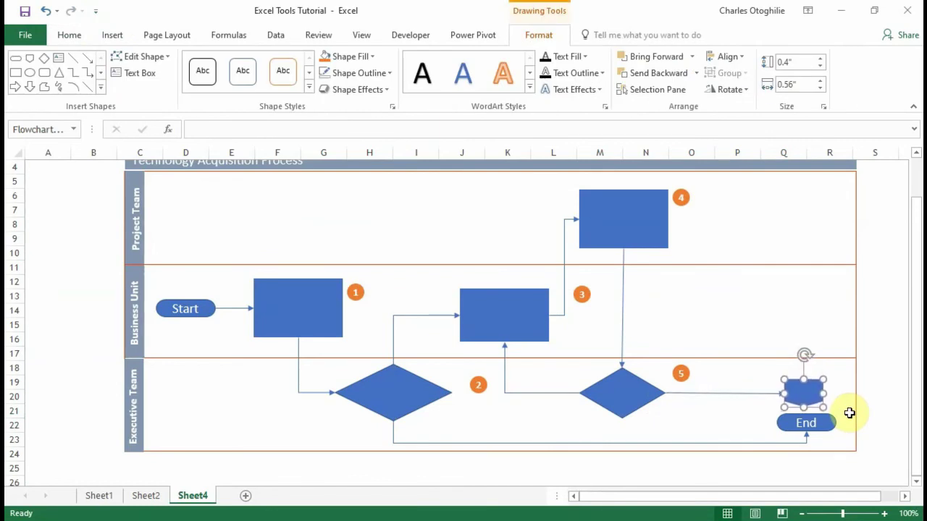
pyautogui.click(860, 324)
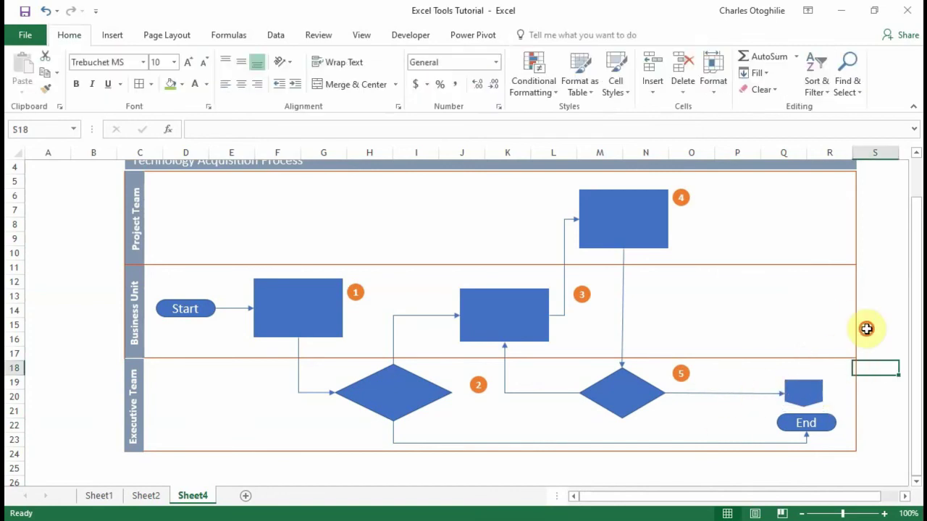
# Step: Insert an elbow arrow from the bottom of the second Executive Team diamond to the bottom of End, overlapping the first diamond's line
pyautogui.hotkey('alt', 'Tab')
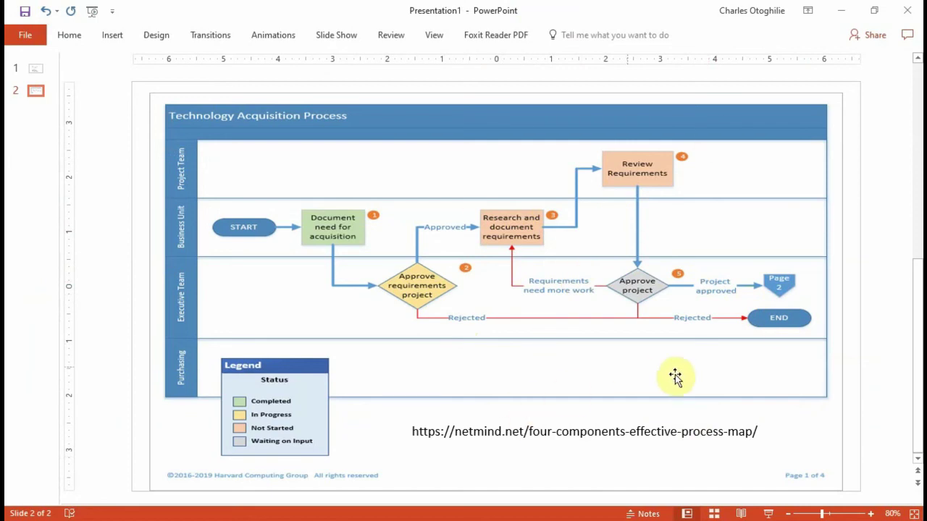
pyautogui.hotkey('alt', 'Tab')
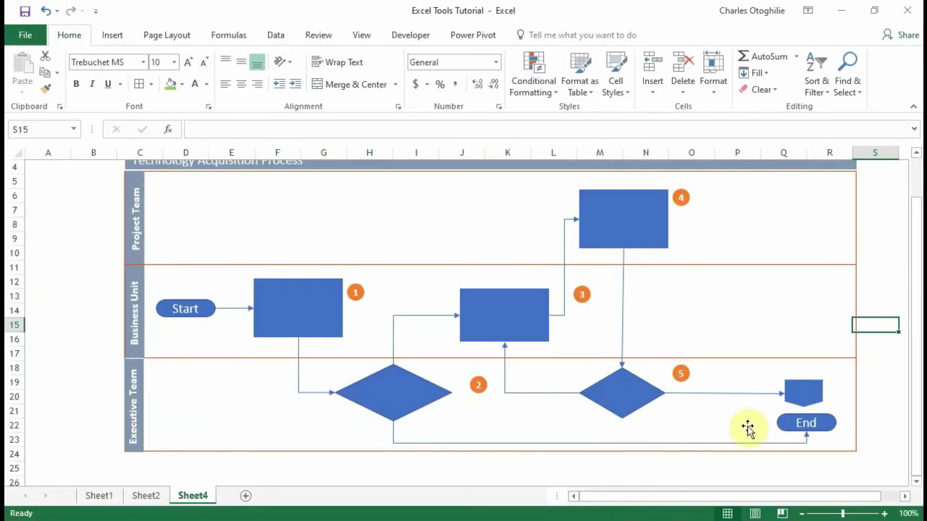
pyautogui.click(102, 35)
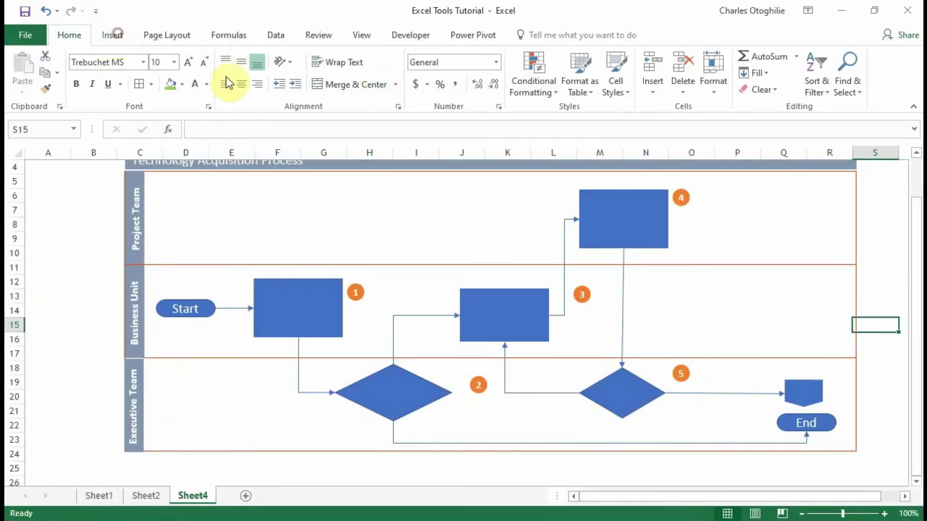
pyautogui.click(172, 94)
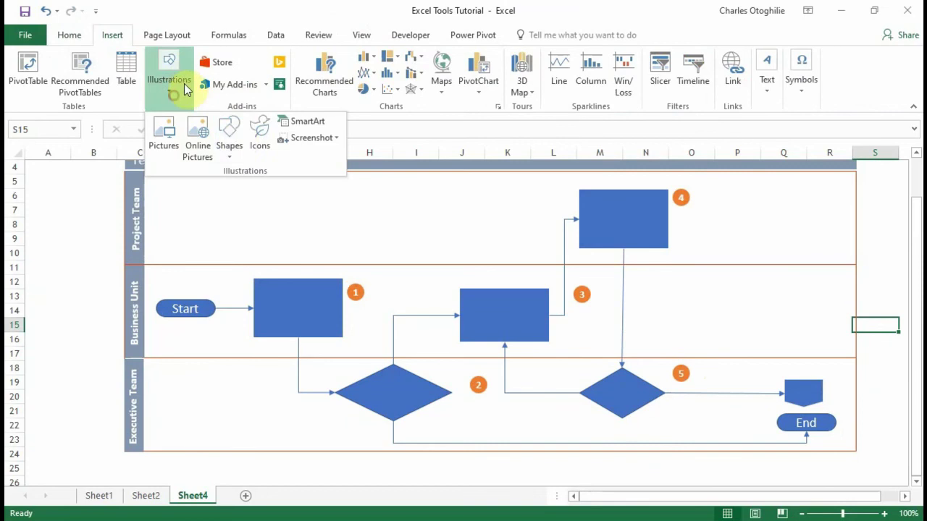
pyautogui.click(229, 145)
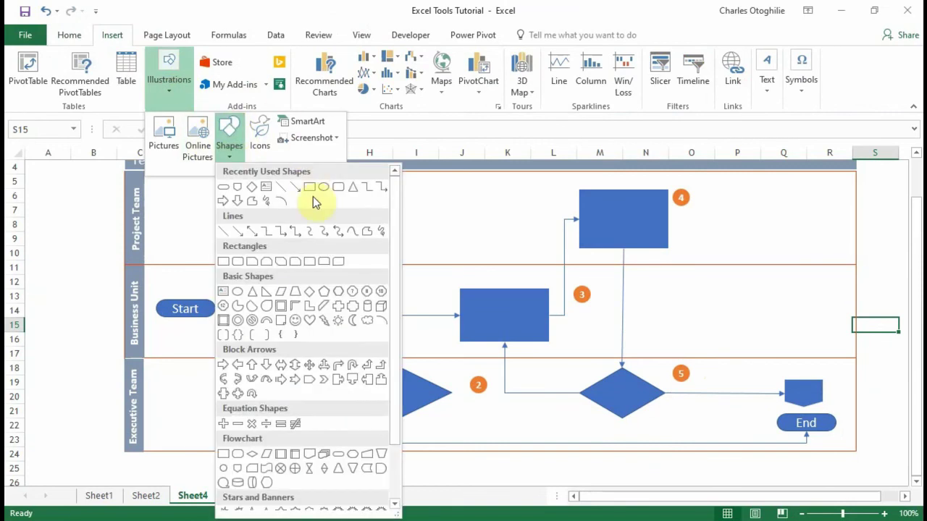
pyautogui.click(382, 192)
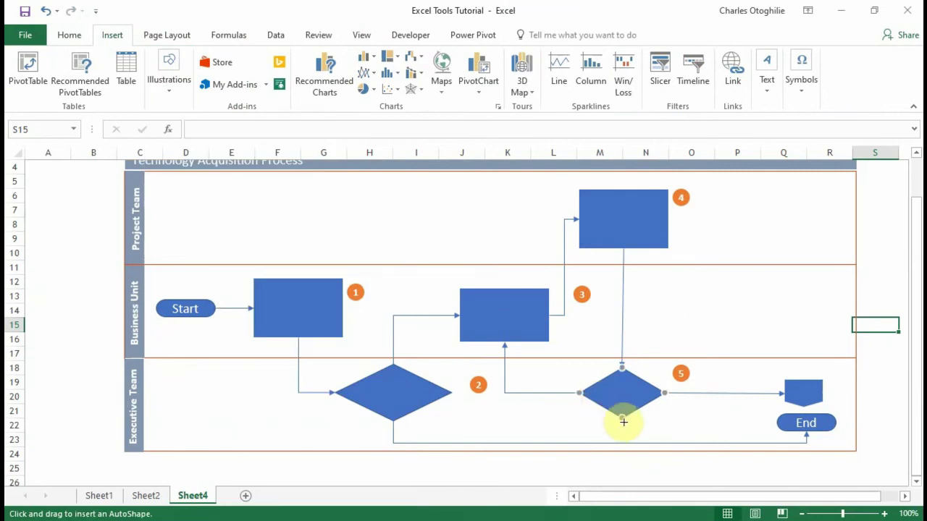
pyautogui.moveTo(623, 443); pyautogui.dragTo(805, 438)
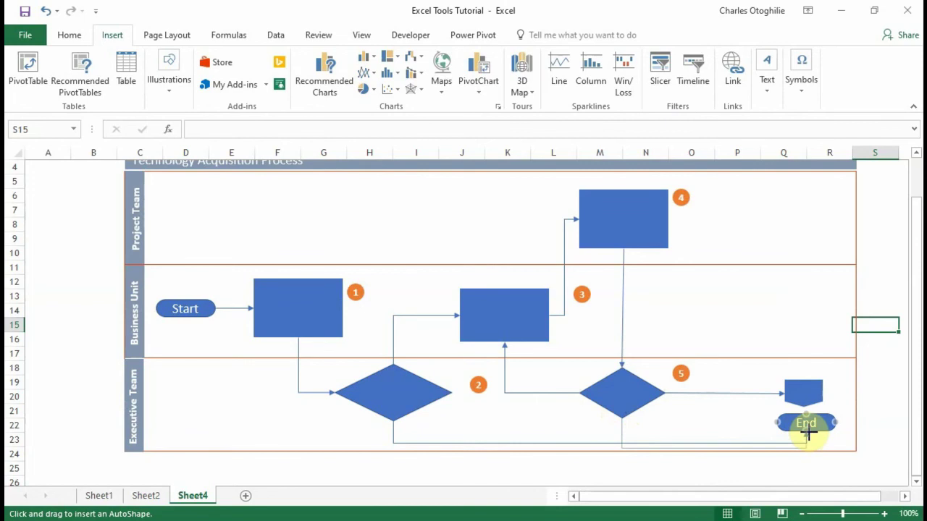
pyautogui.moveTo(807, 433); pyautogui.dragTo(806, 431)
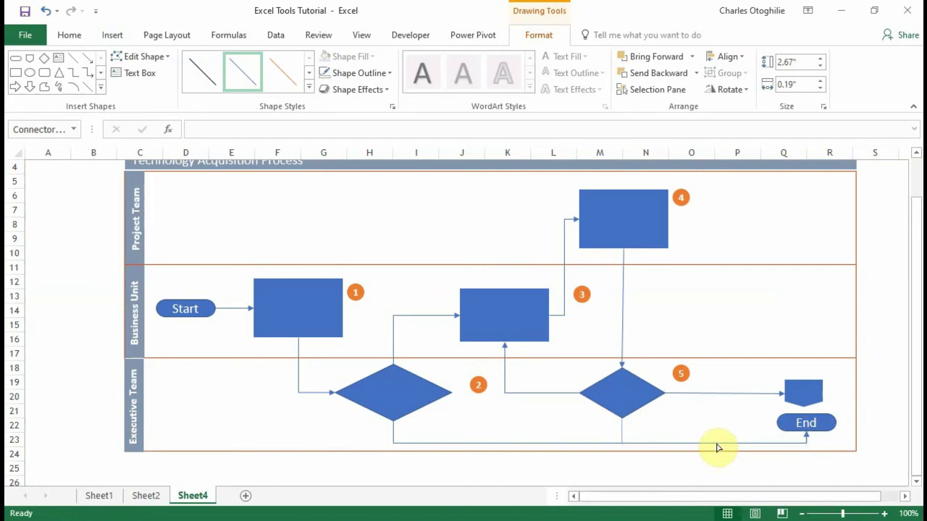
pyautogui.click(498, 454)
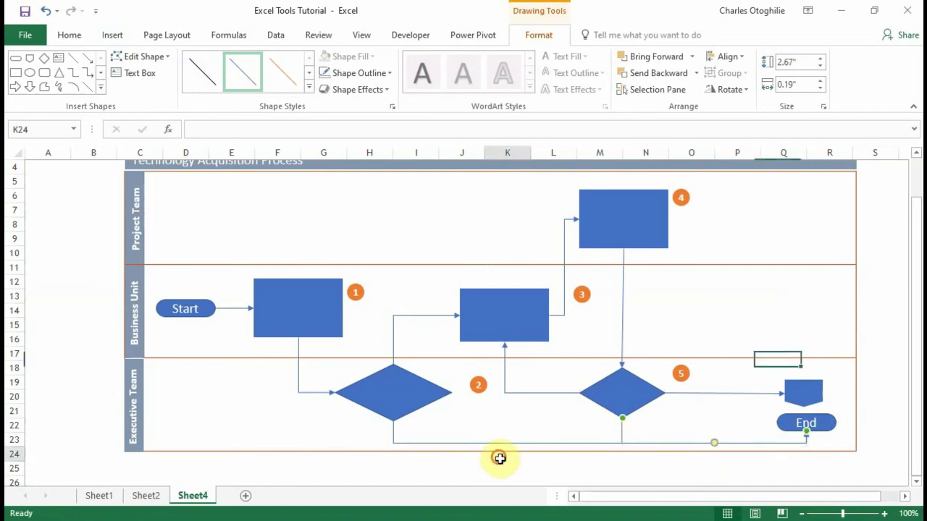
pyautogui.click(567, 483)
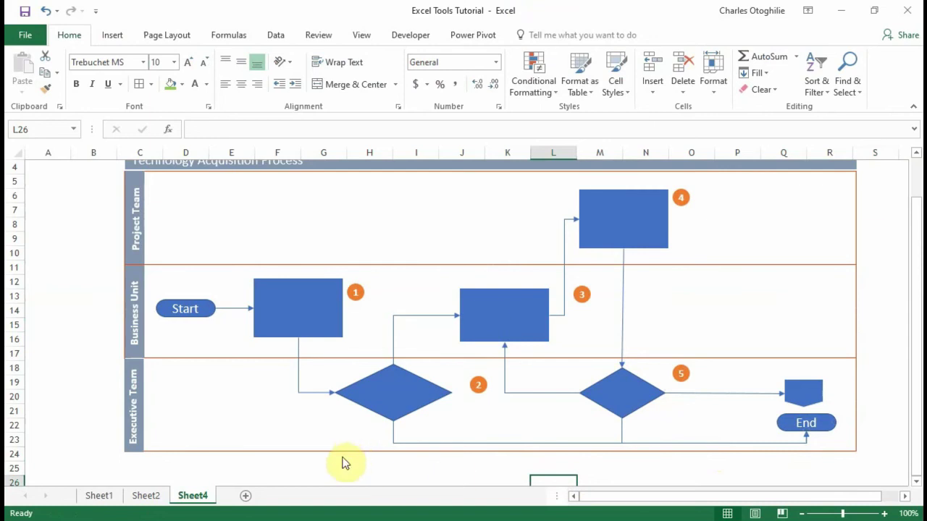
# Step: Label the second Executive Team diamond "Approve Project", following the PowerPoint reference
pyautogui.hotkey('alt', 'Tab')
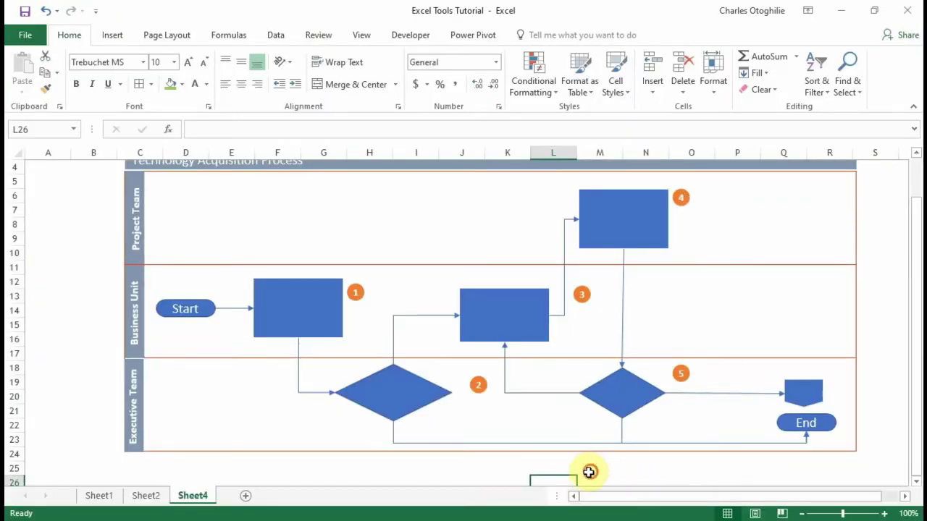
pyautogui.click(591, 469)
pyautogui.hotkey('alt', 'Tab')
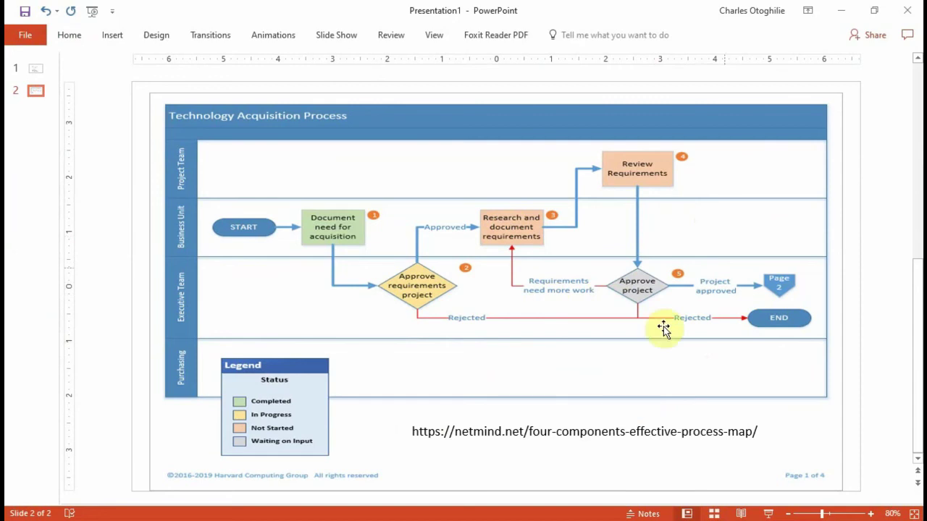
pyautogui.hotkey('alt', 'Tab')
pyautogui.click(617, 399)
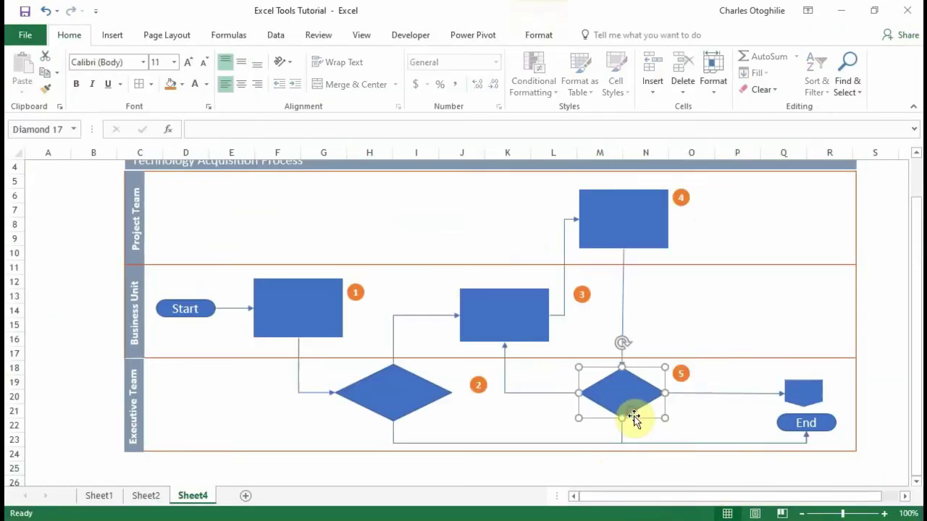
pyautogui.hotkey('alt', 'Tab')
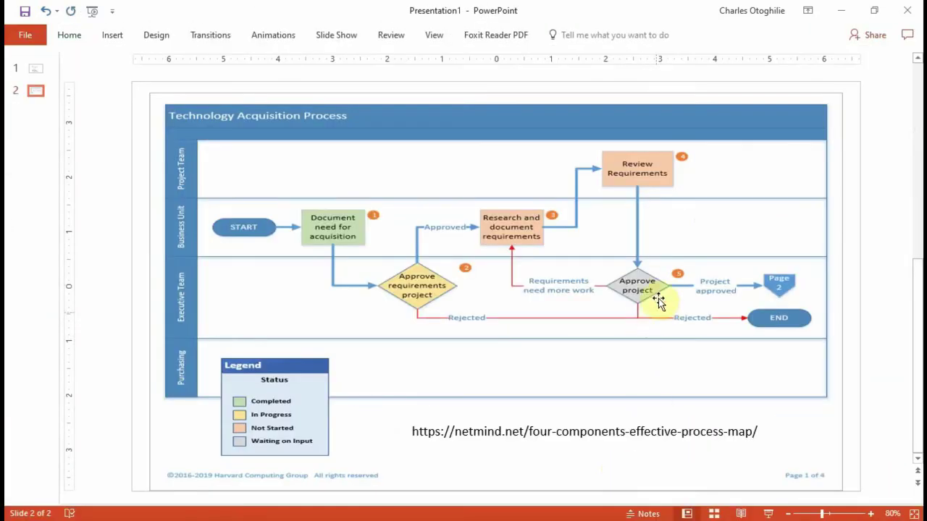
pyautogui.hotkey('alt', 'Tab')
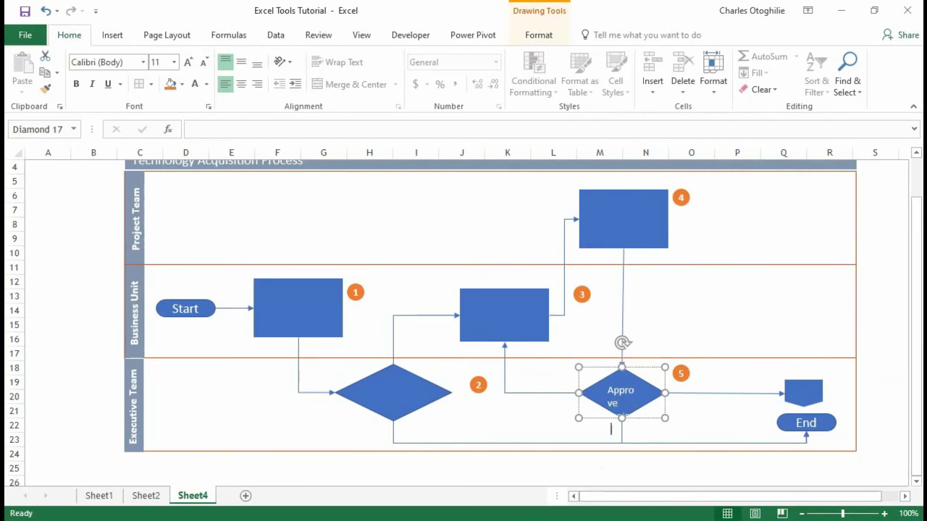
pyautogui.click(590, 471)
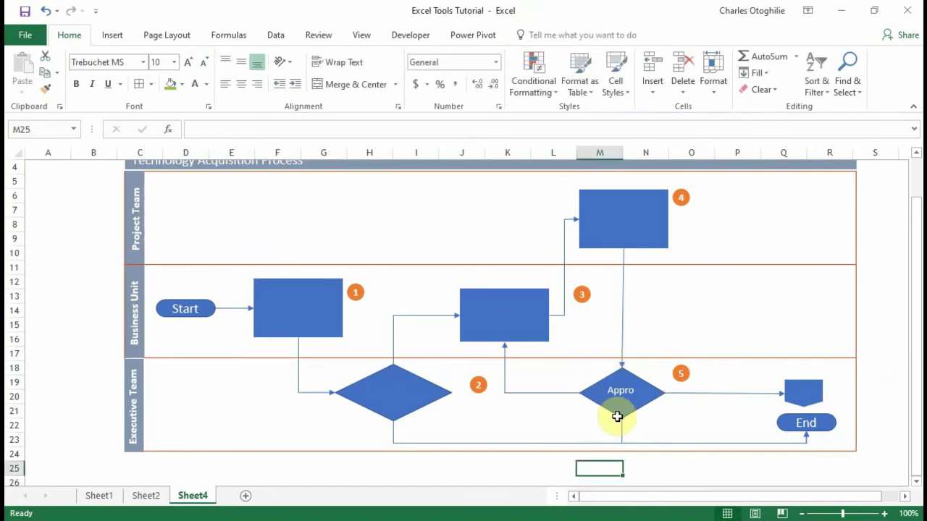
# Step: Set the left, right, top and bottom text margins of the second Executive Team diamond to 0"
pyautogui.click(617, 411)
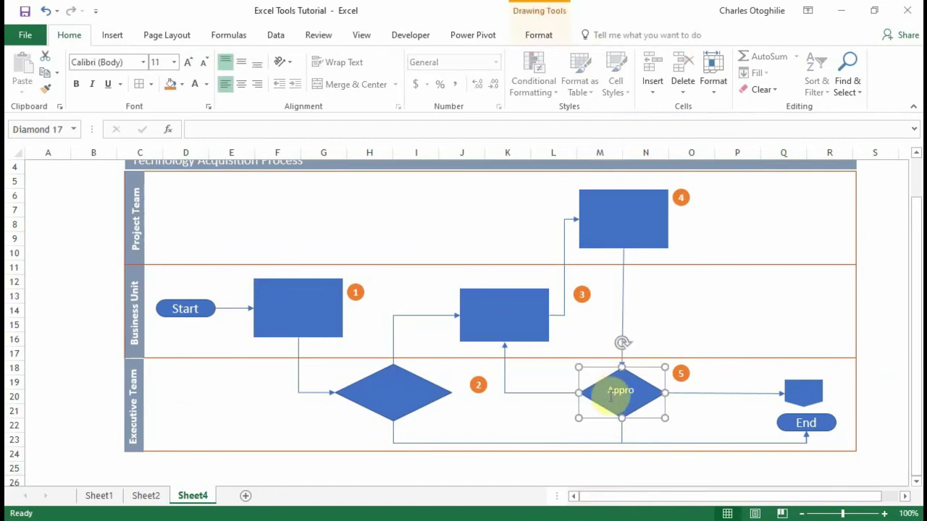
pyautogui.click(904, 497)
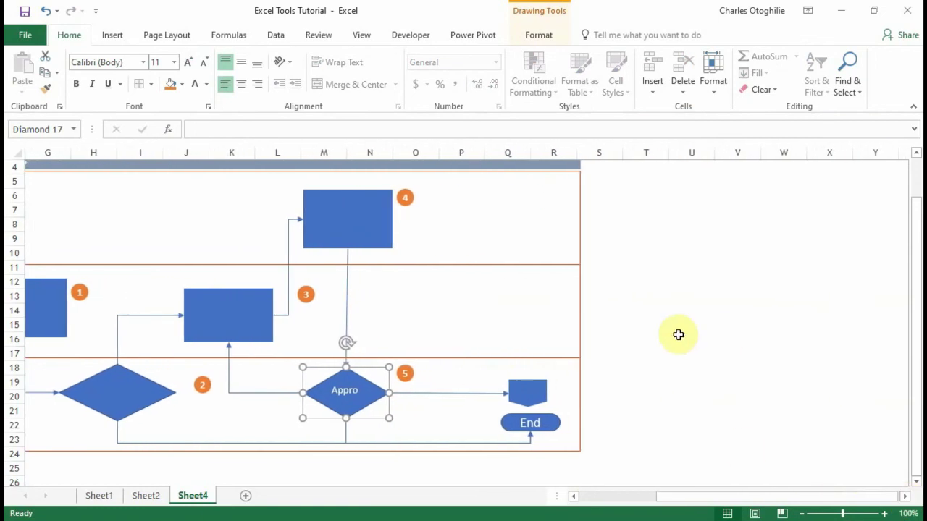
pyautogui.rightClick(369, 398)
pyautogui.click(410, 386)
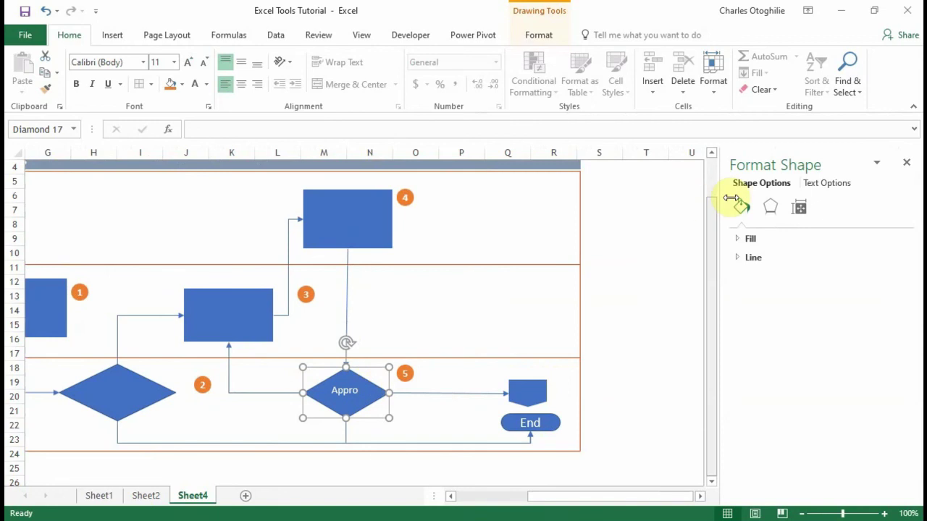
pyautogui.click(799, 209)
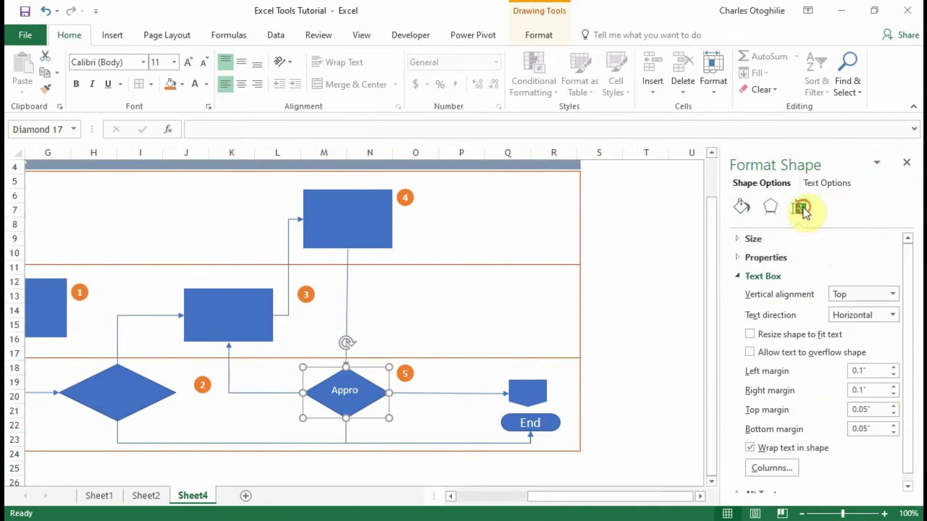
pyautogui.click(750, 281)
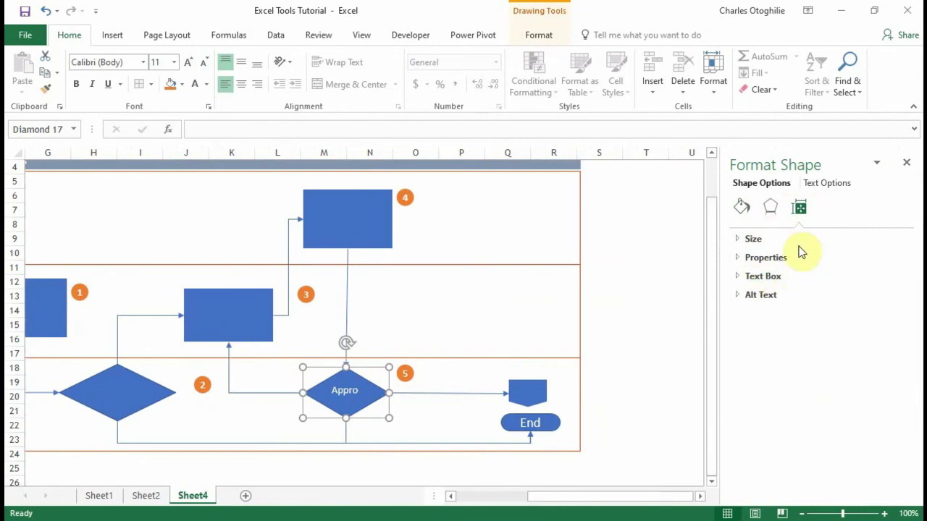
pyautogui.click(749, 279)
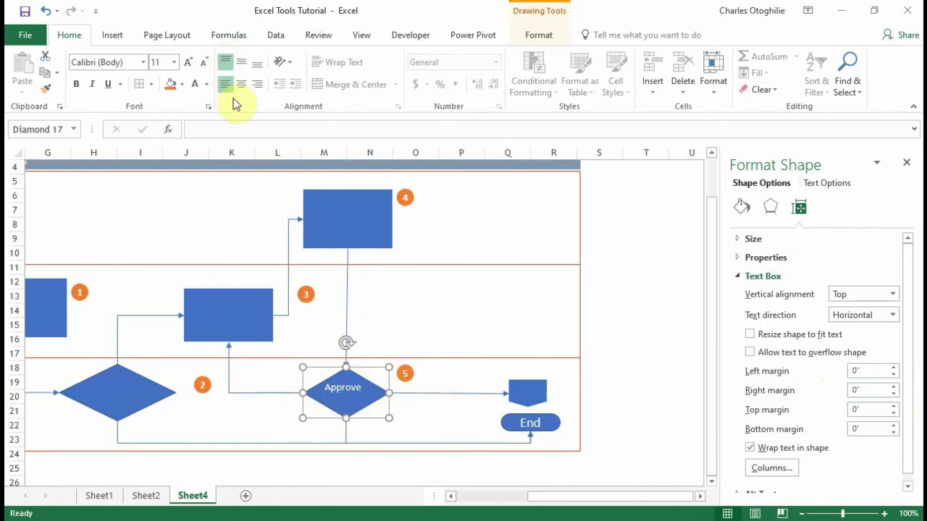
# Step: Set the "Approve Project" text to font size 10.5 and centre it horizontally in the diamond
pyautogui.click(114, 82)
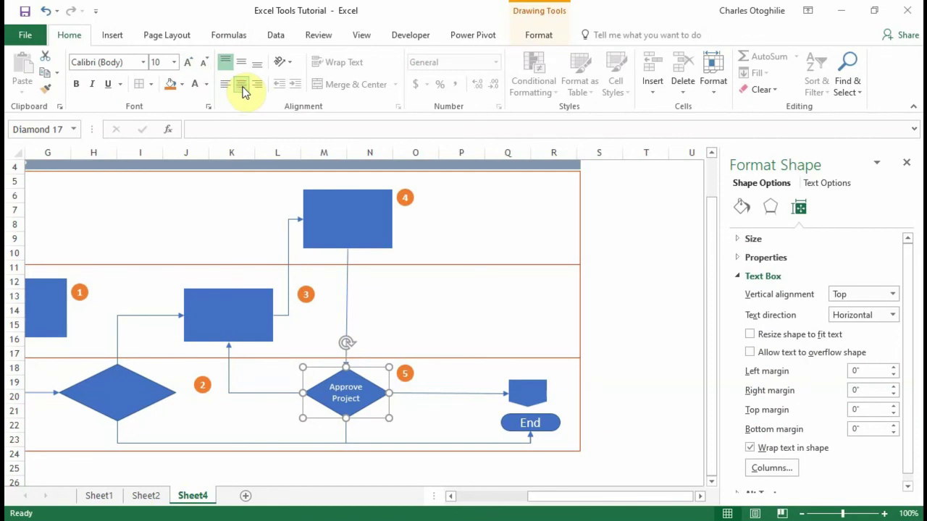
pyautogui.click(244, 88)
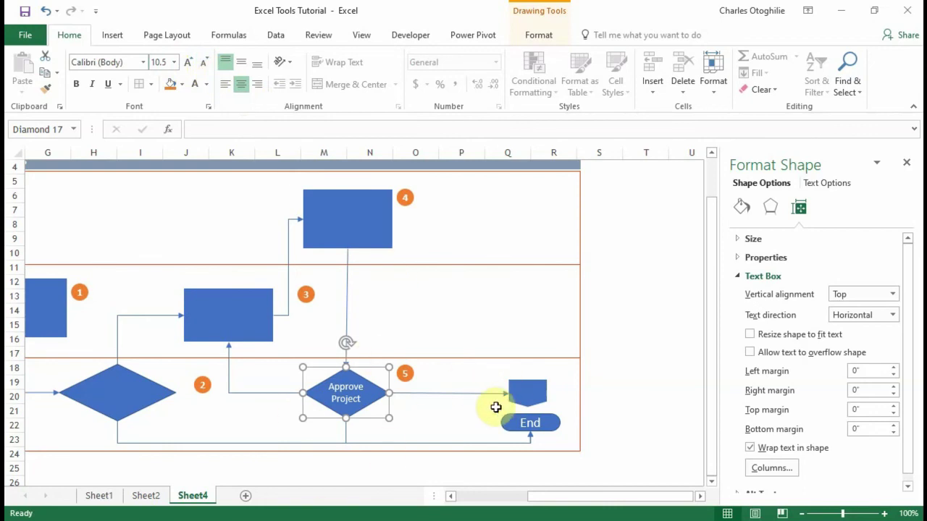
pyautogui.click(651, 380)
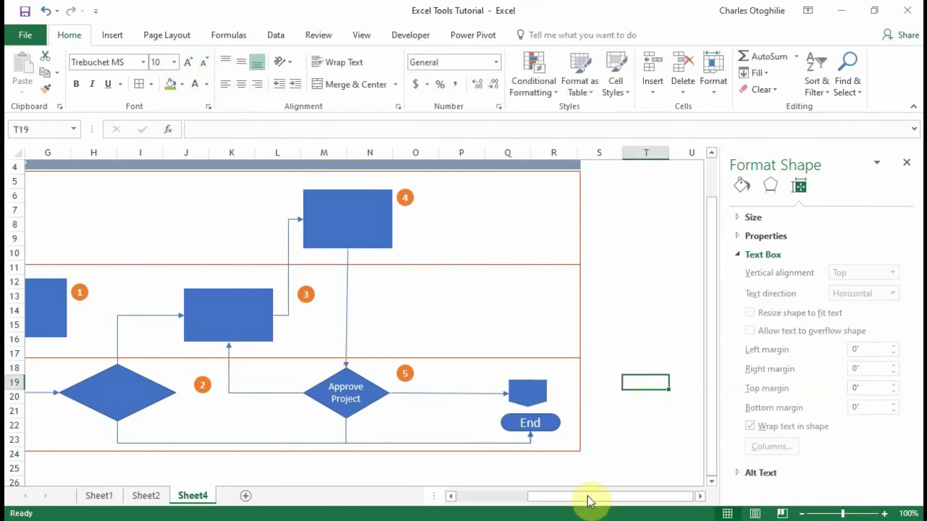
# Step: Compare the labels across the swimlane map with the PowerPoint reference, including the text along the connectors
pyautogui.moveTo(588, 498); pyautogui.dragTo(548, 478)
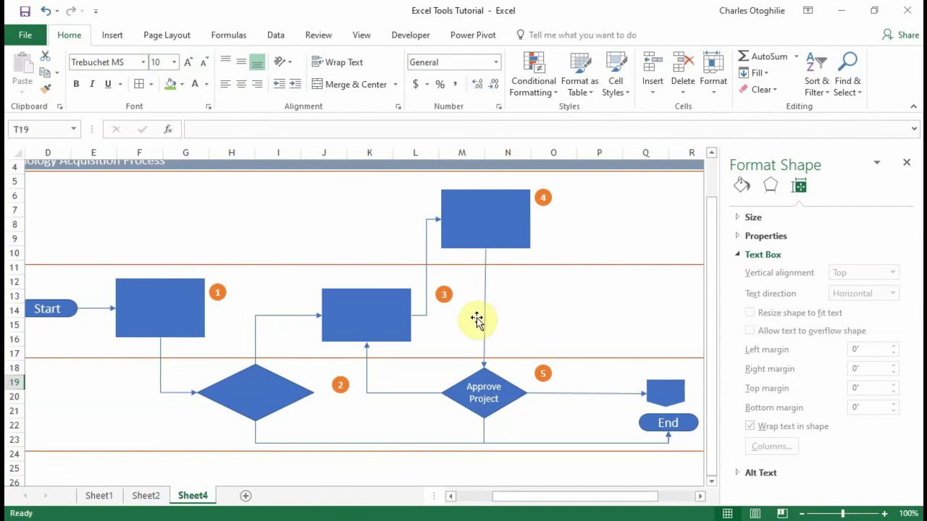
pyautogui.moveTo(517, 498); pyautogui.dragTo(467, 493)
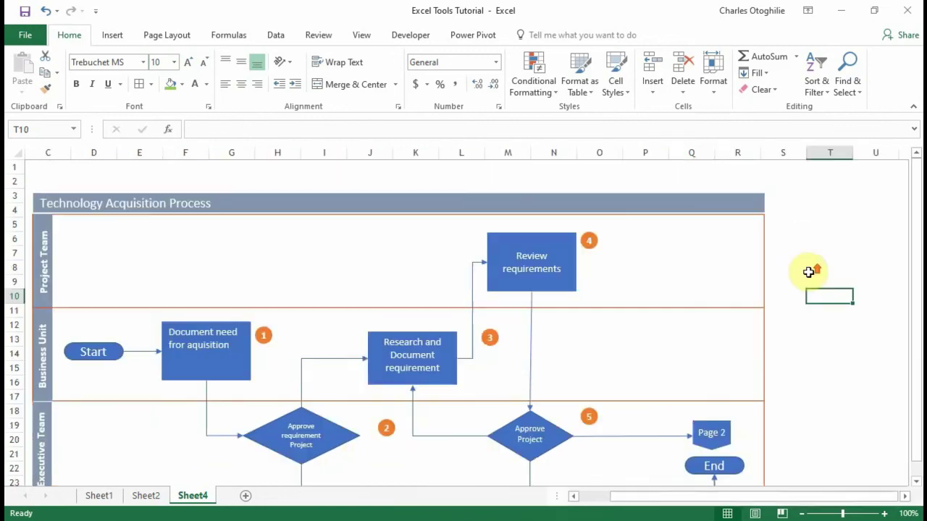
pyautogui.scroll(-1, 811, 273)
pyautogui.scroll(1, 796, 270)
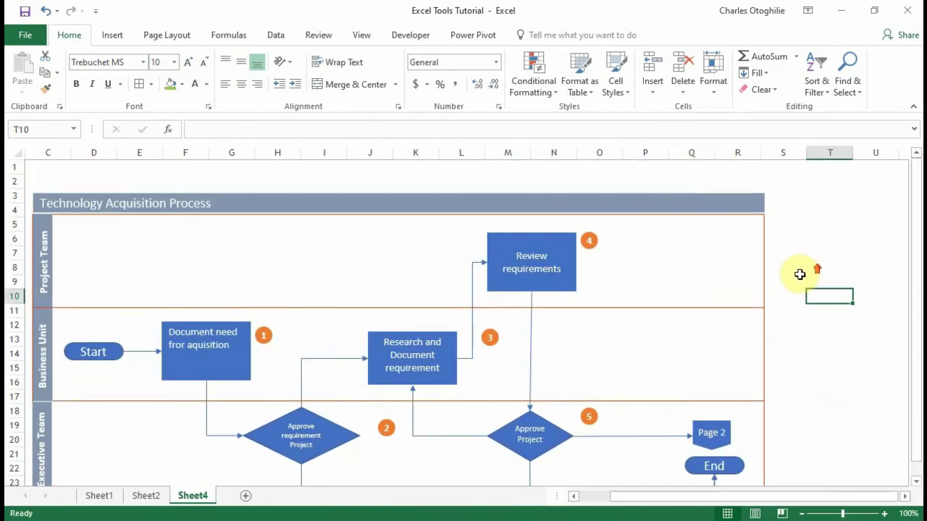
pyautogui.scroll(-1, 152, 296)
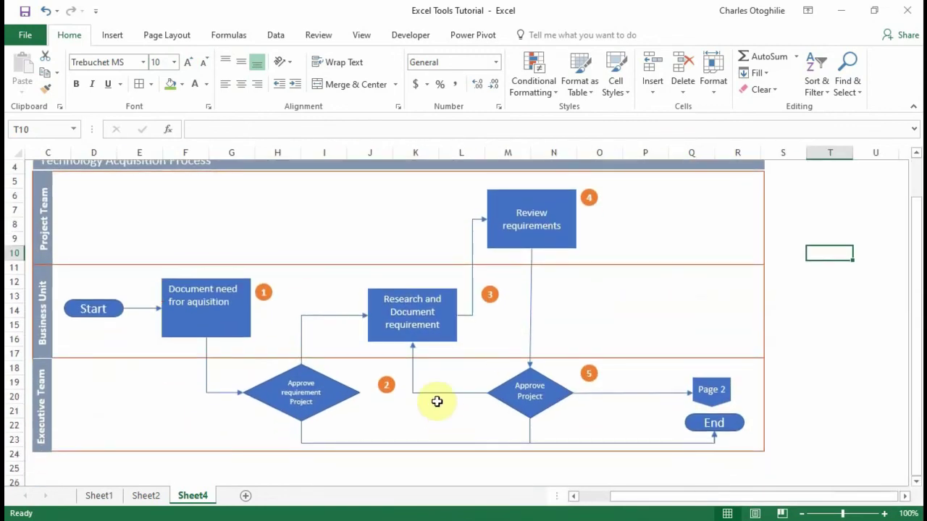
pyautogui.hotkey('alt', 'Tab')
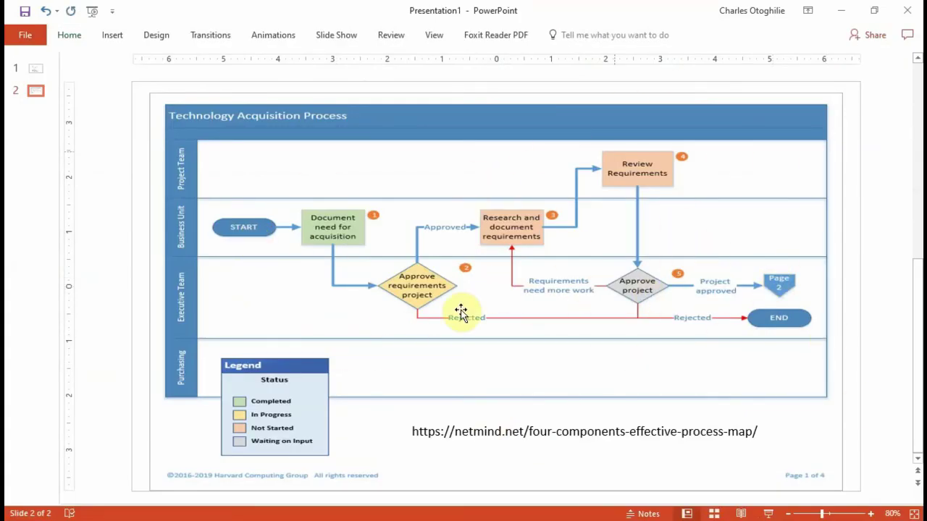
pyautogui.hotkey('alt', 'Tab')
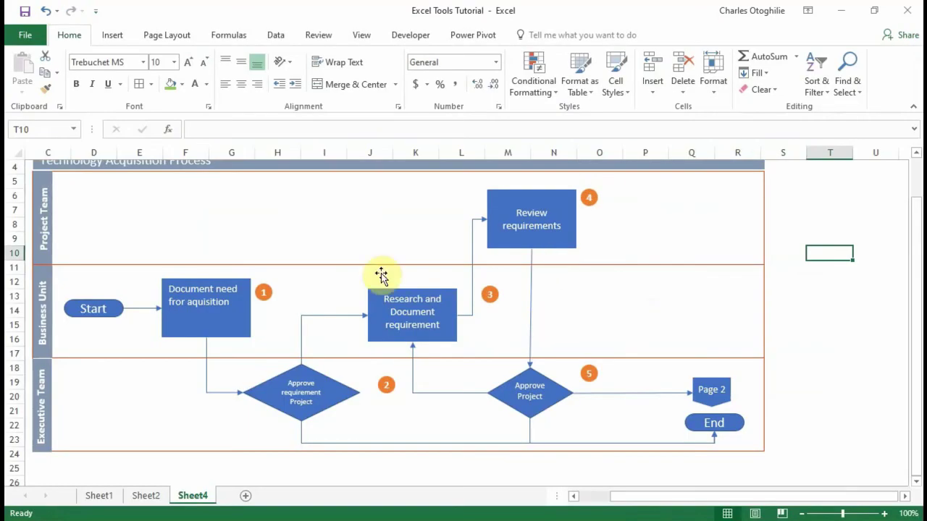